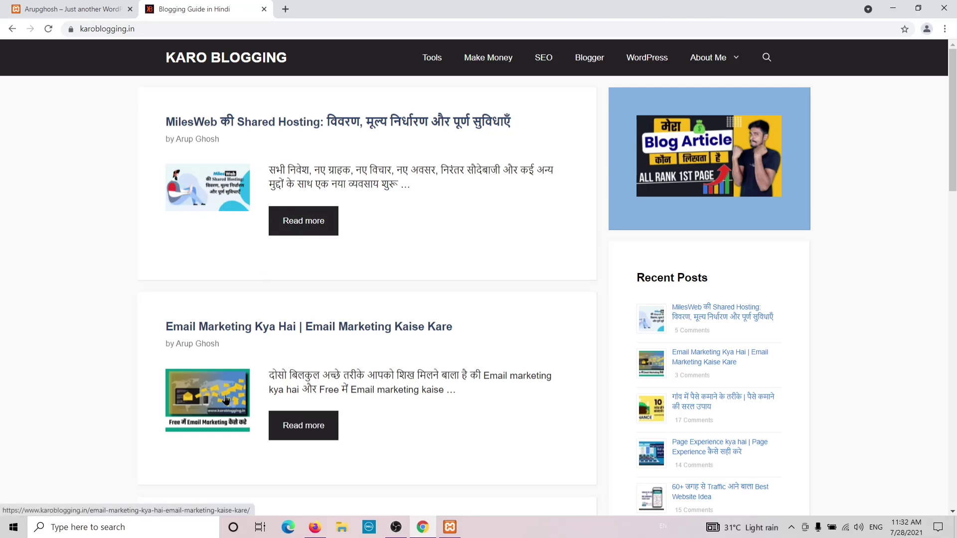
Compare the local WordPress site's home page layout with the karoblogging.in reference blog.
left_click(70, 9)
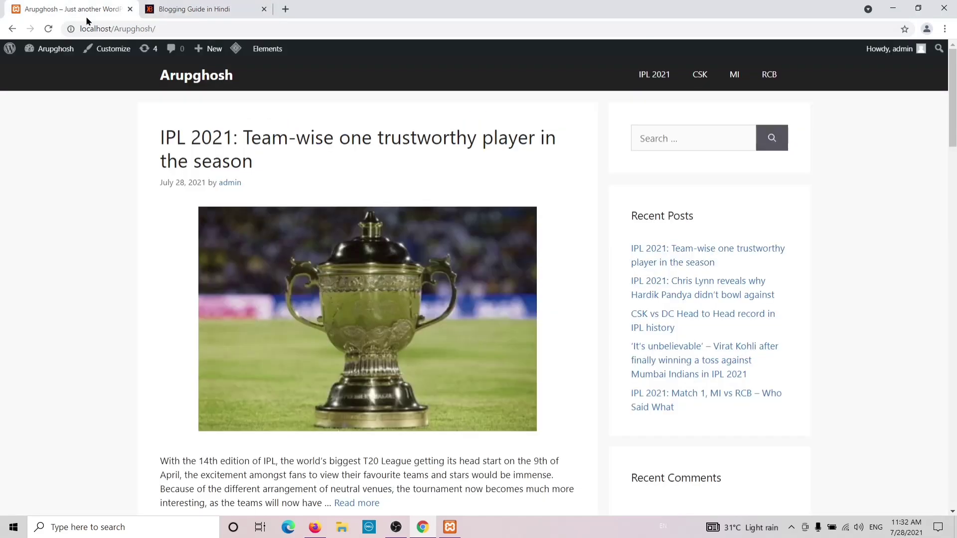
scroll(332, 211, "down", 3)
scroll(332, 212, "up", 3)
left_click(186, 10)
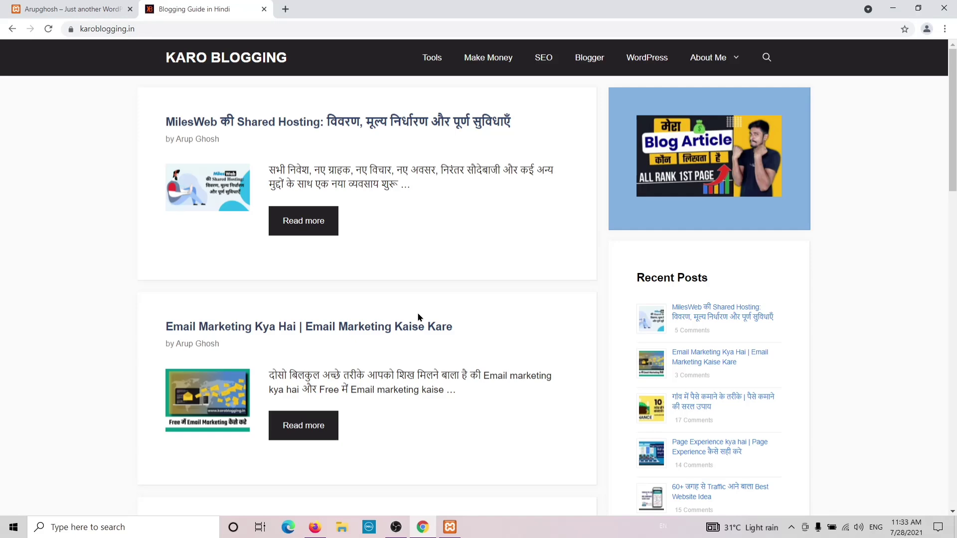
left_click(97, 14)
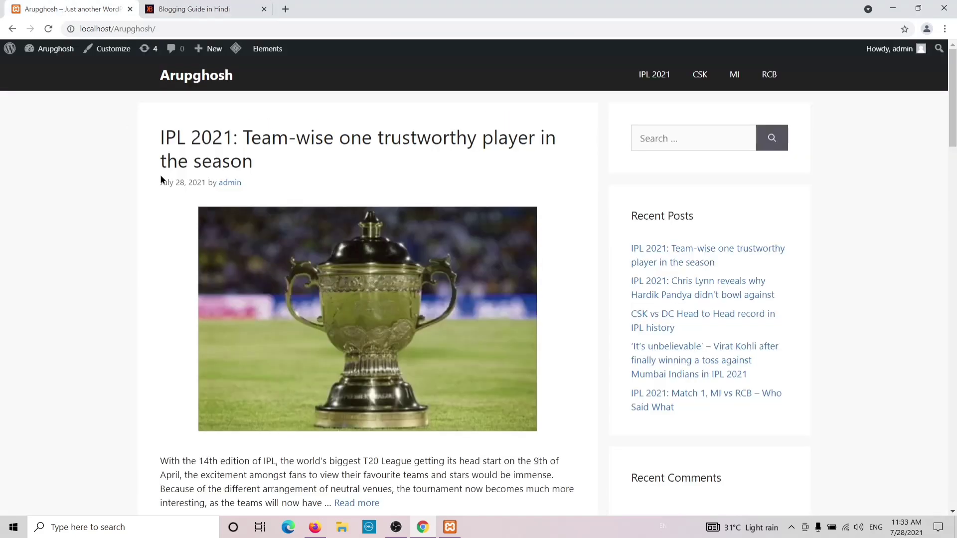
Return to the WordPress dashboard and go through the installed plugins to the page for adding new plugins.
left_click(12, 29)
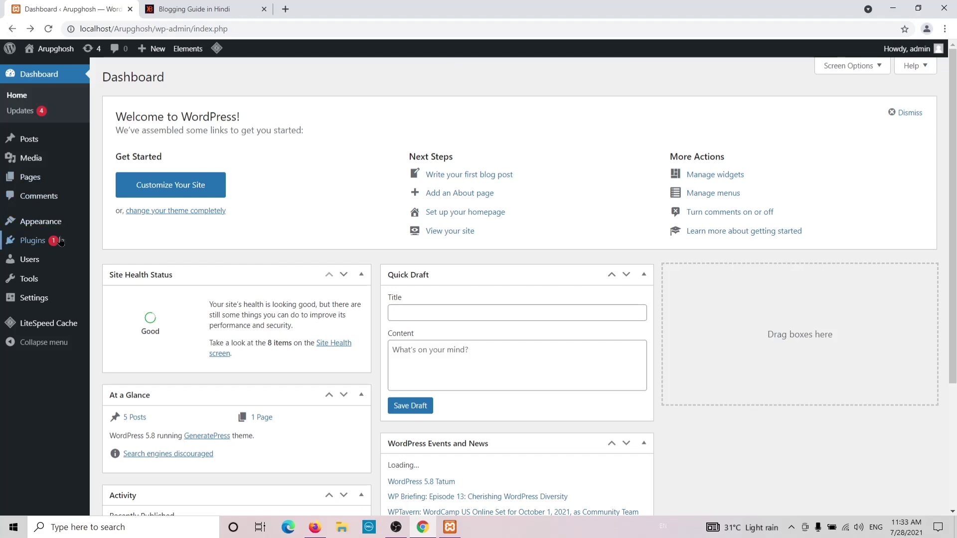
left_click(170, 256)
left_click(125, 242)
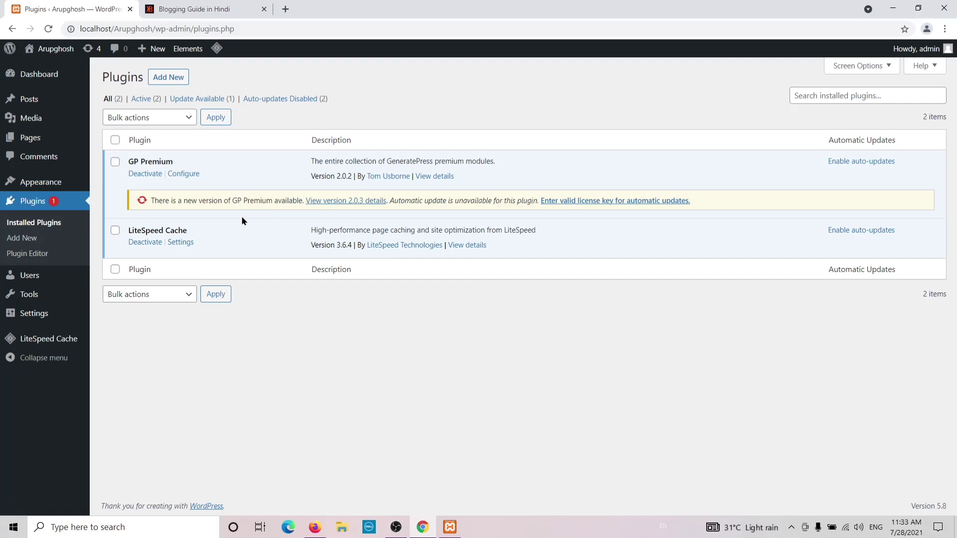
left_click(172, 78)
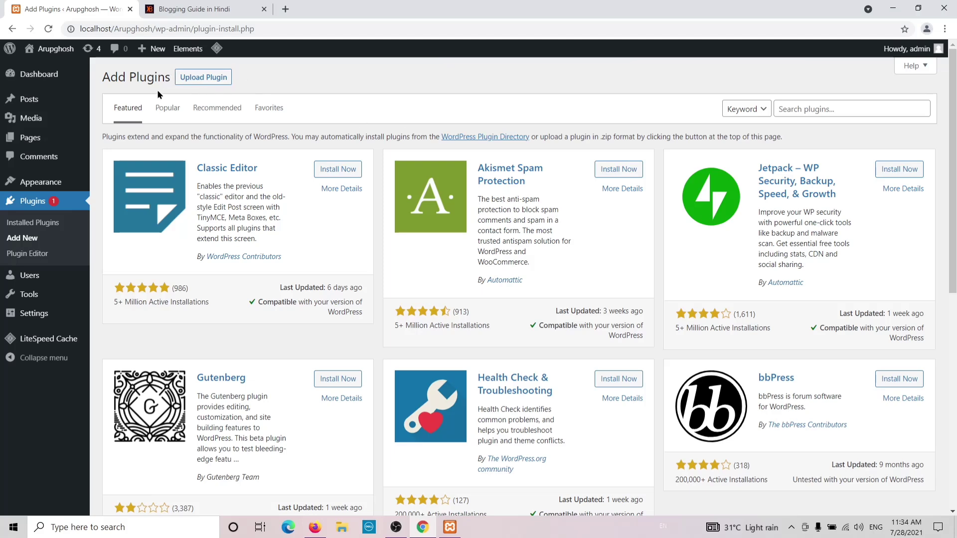
Choose the archive gp-premium_v2.0.3 from the Documents folder as the plugin file to upload.
left_click(196, 82)
left_click(445, 178)
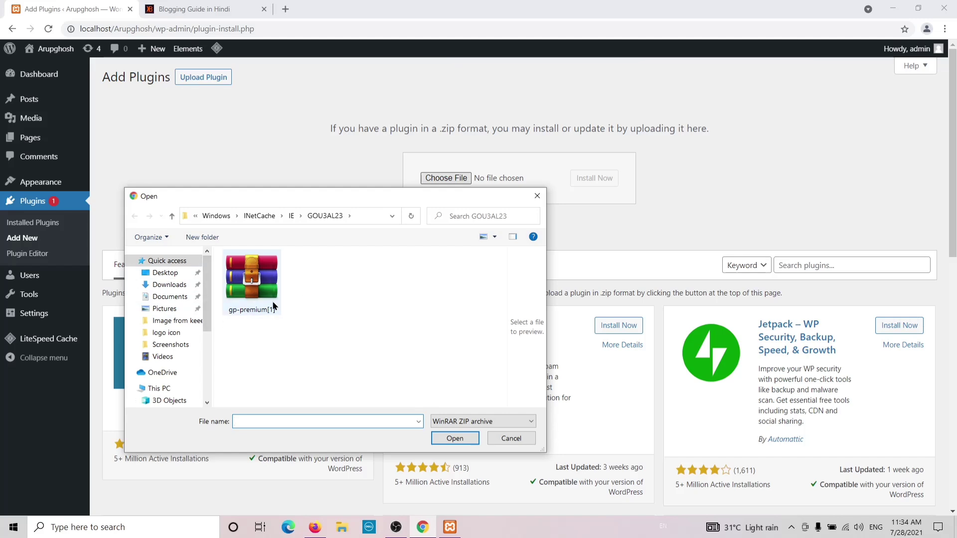
left_click(170, 297)
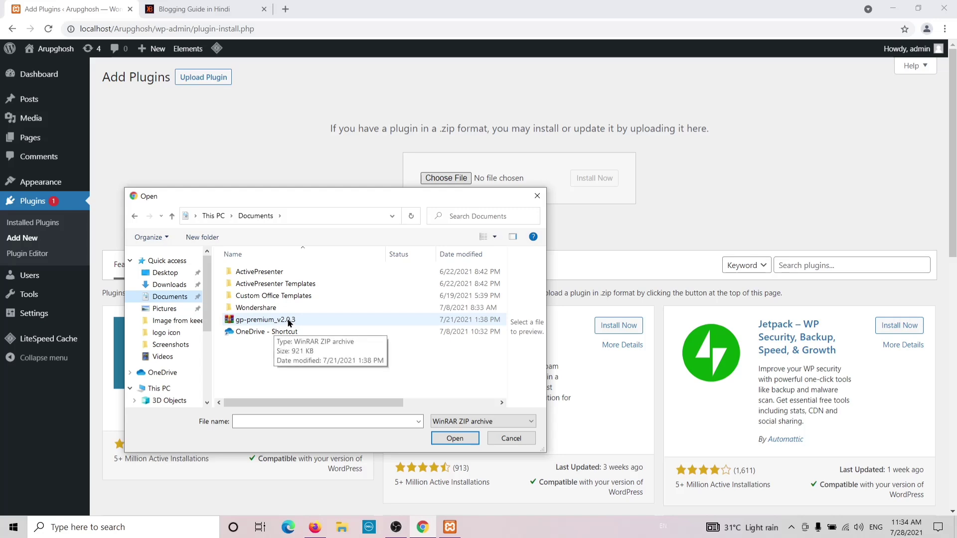
left_click(289, 323)
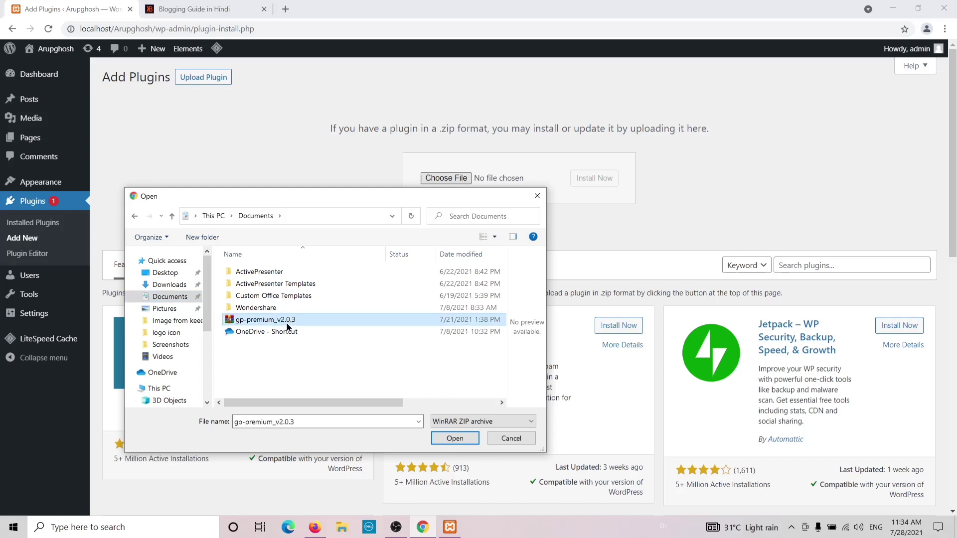
left_click(455, 444)
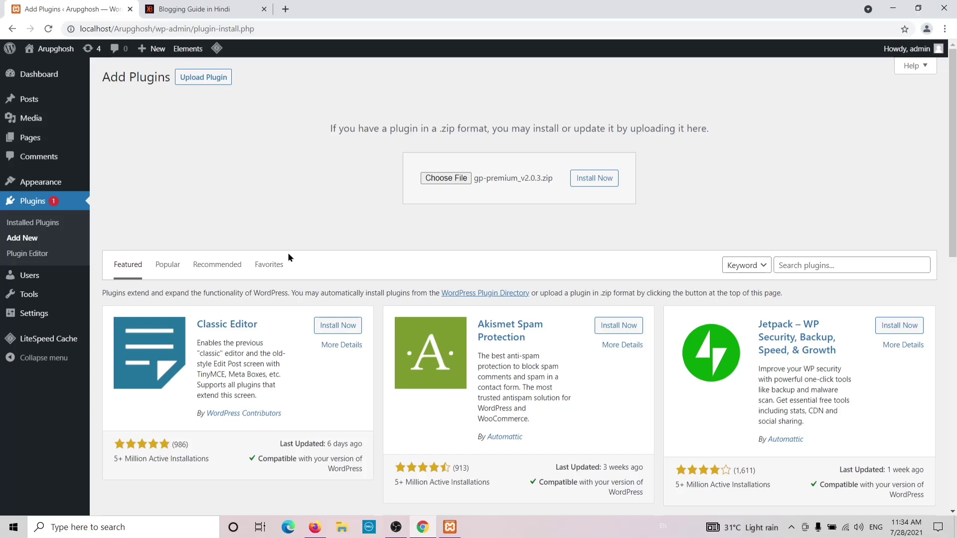
Install the chosen package over the current GP Premium plugin and open the plugin's configuration page.
left_click(597, 183)
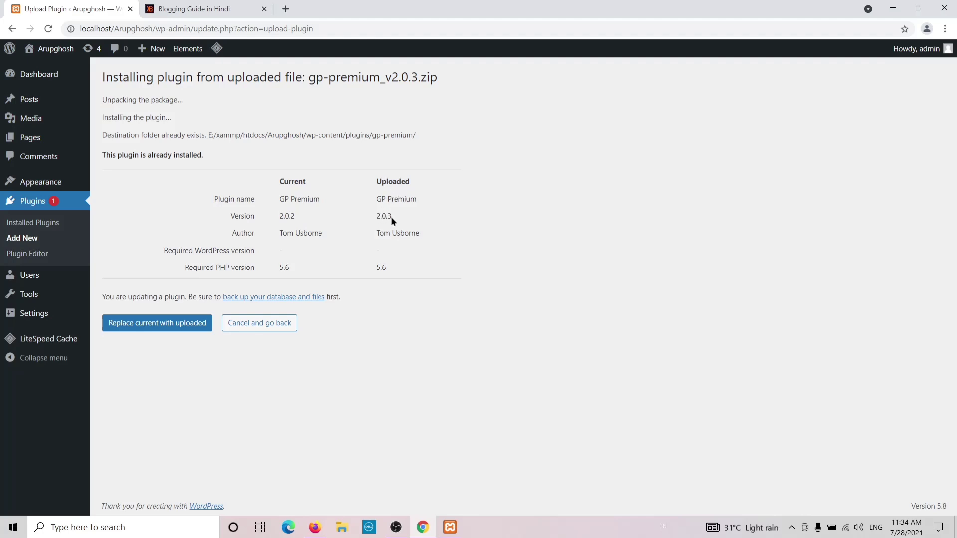
left_click(168, 330)
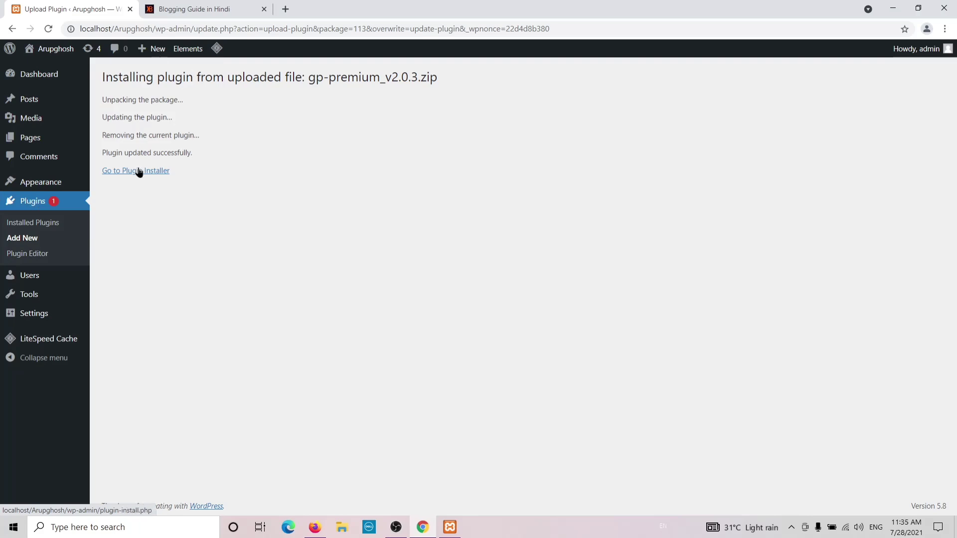
left_click(36, 204)
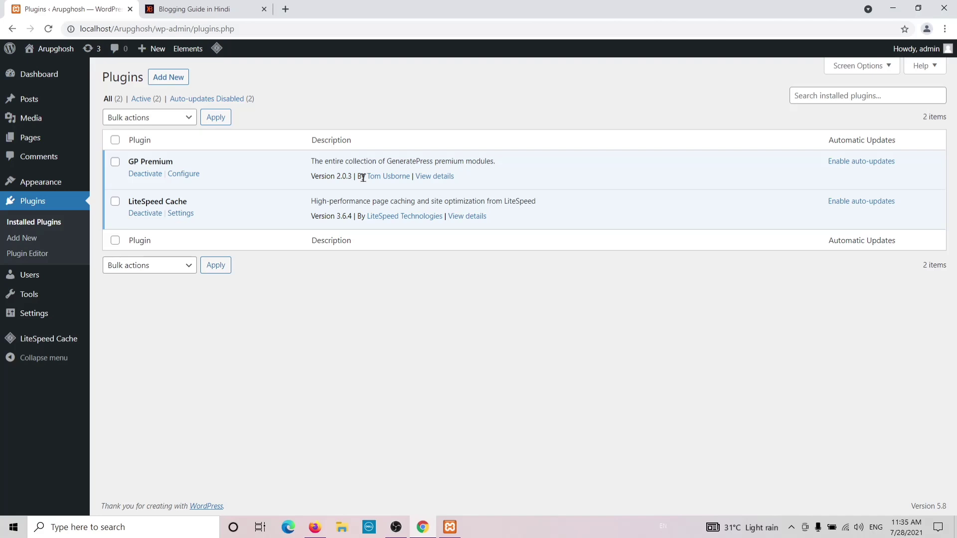
left_click(178, 176)
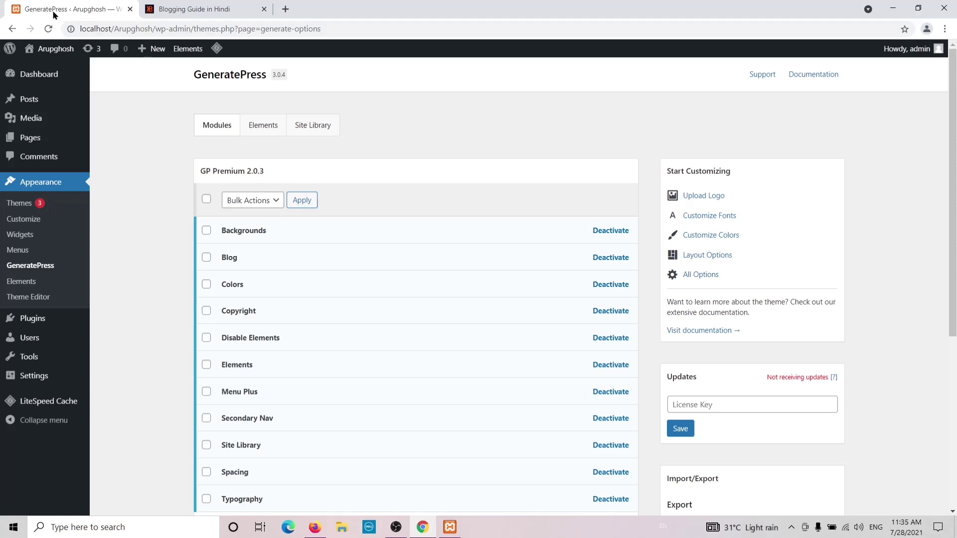
View the local site's home page and return to the GeneratePress settings.
mouse_move(49, 50)
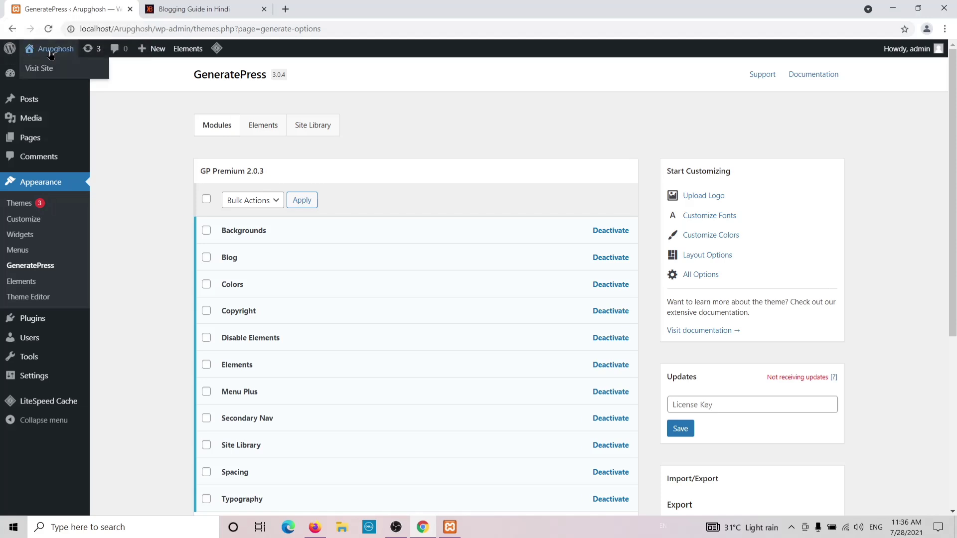
left_click(42, 70)
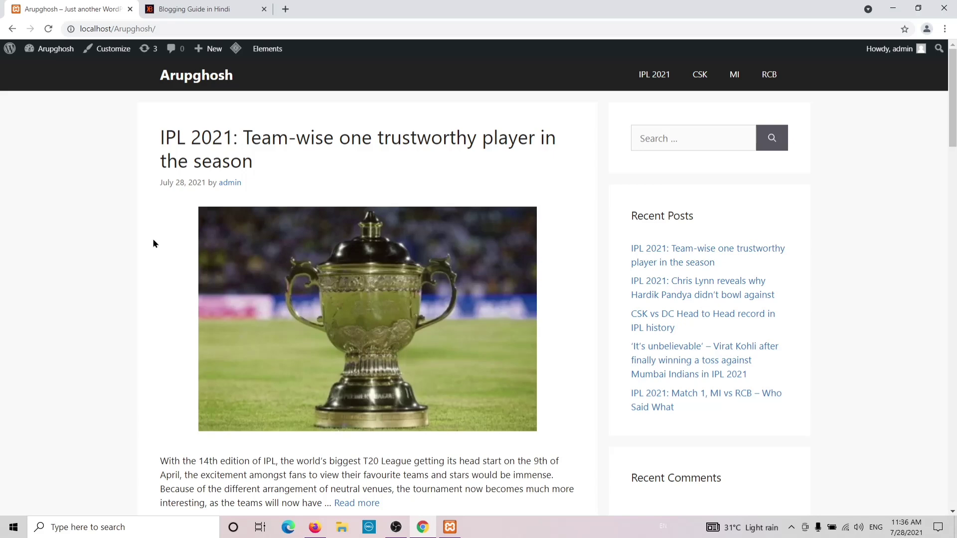
left_click(12, 28)
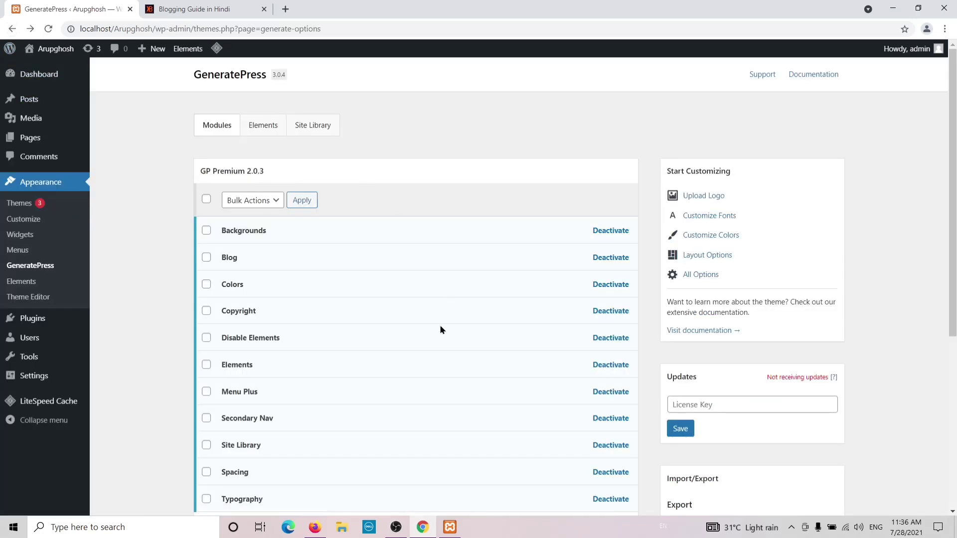
Open the Marketer template from the GeneratePress Site Library and start its import setup.
left_click(322, 127)
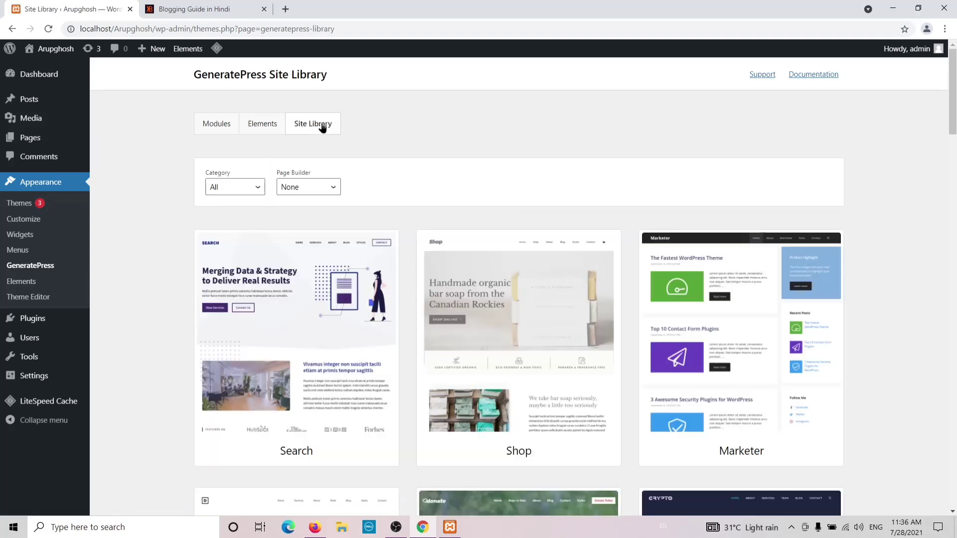
left_click(708, 364)
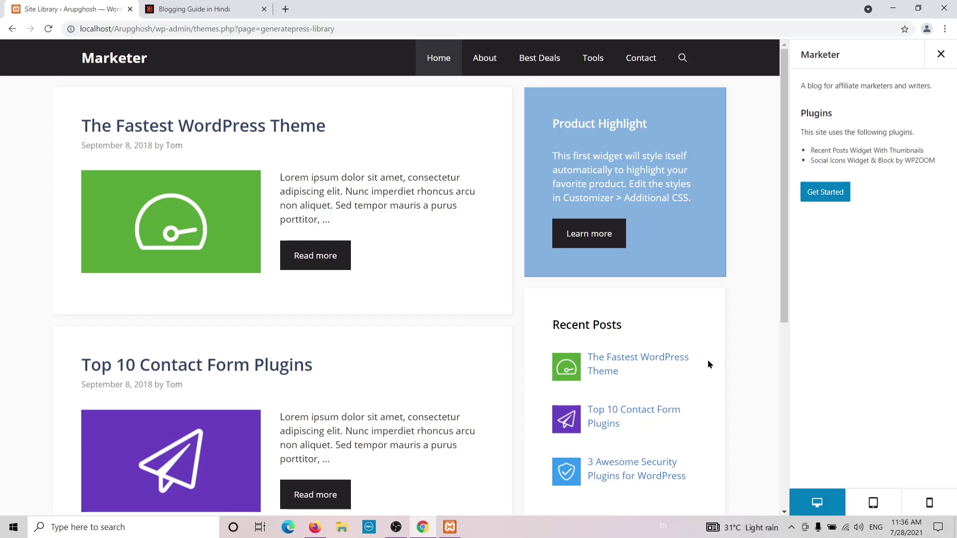
left_click(822, 198)
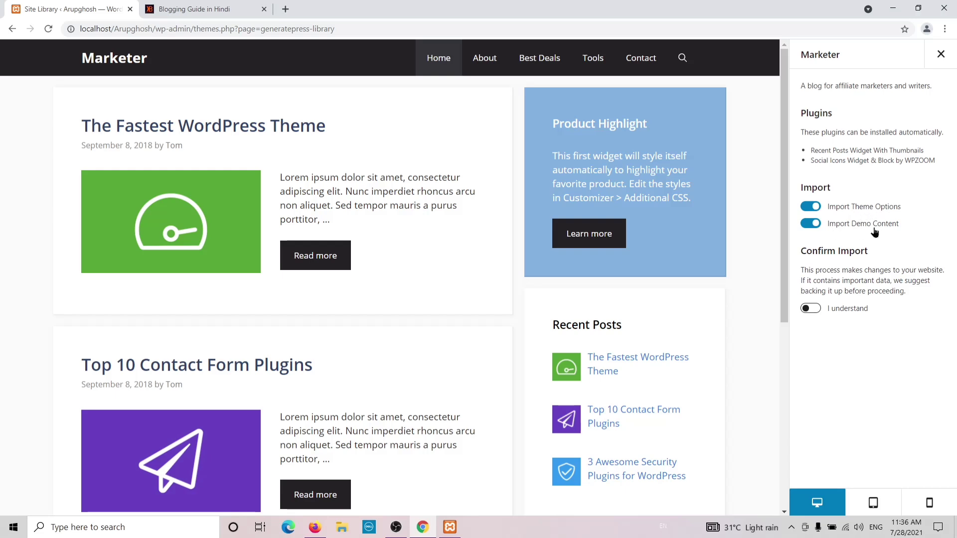
Import the Marketer template with theme options but without demo content, confirming that the process changes the website.
left_click(809, 225)
left_click(809, 308)
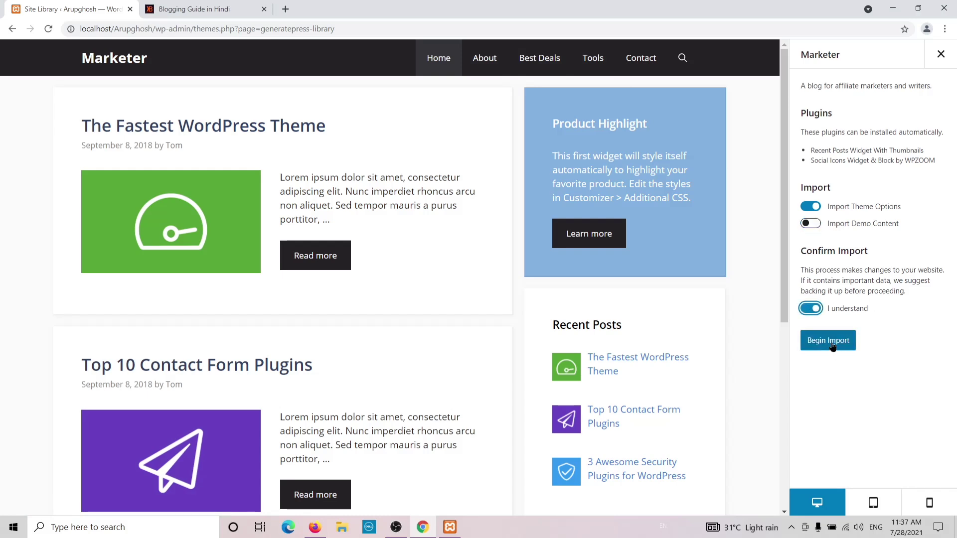
left_click(832, 344)
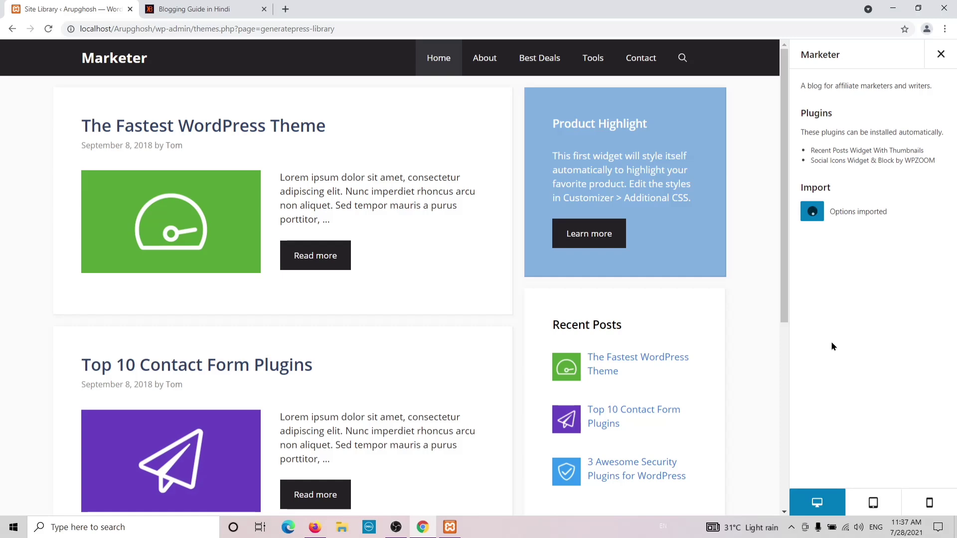
left_click(188, 8)
left_click(70, 7)
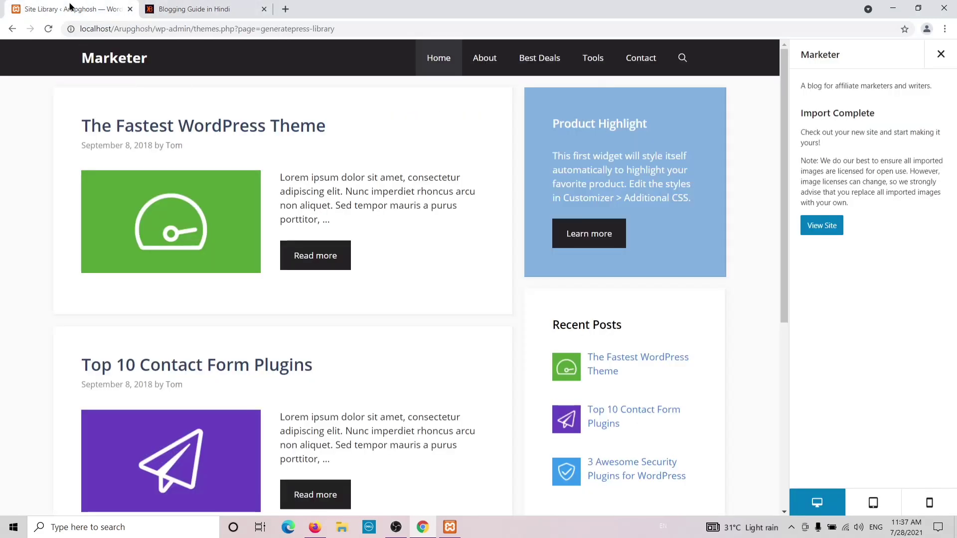
Visit the local site and examine the imported layout, including the header, post list, sidebar widgets and footer.
left_click(12, 29)
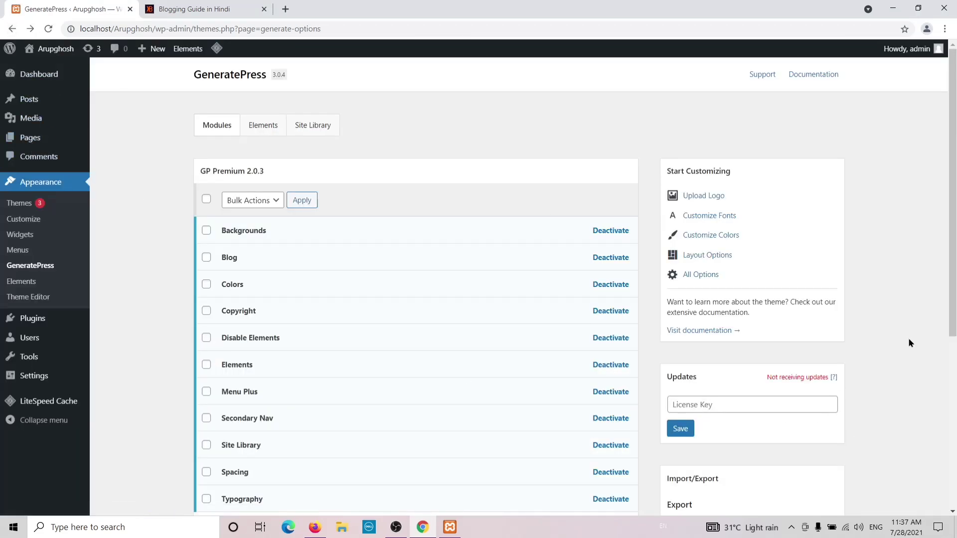
left_click(38, 70)
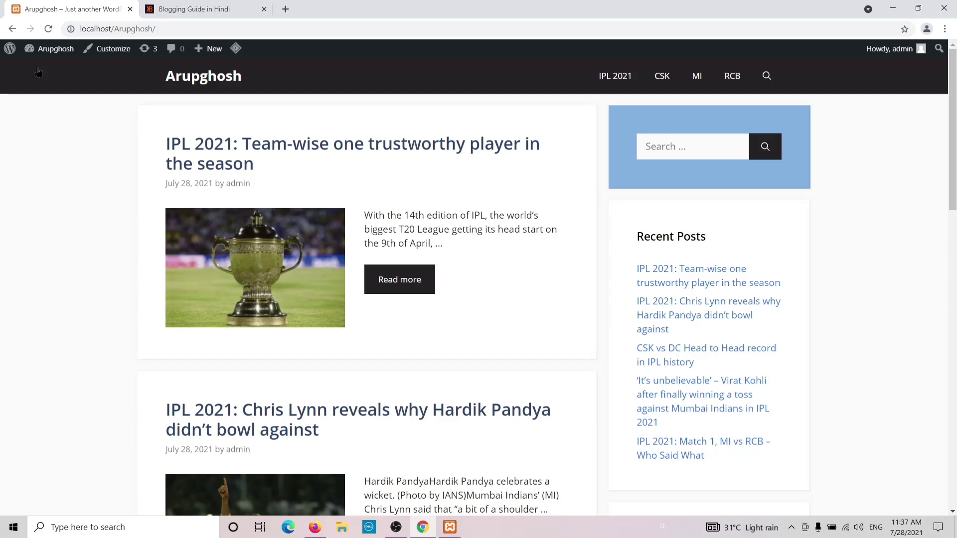
scroll(295, 289, "down", 20)
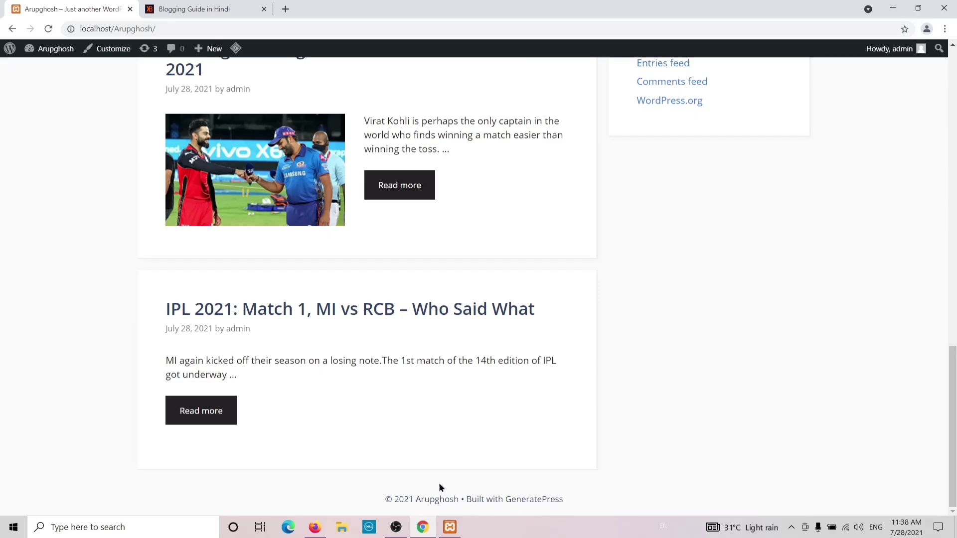
scroll(364, 367, "up", 12)
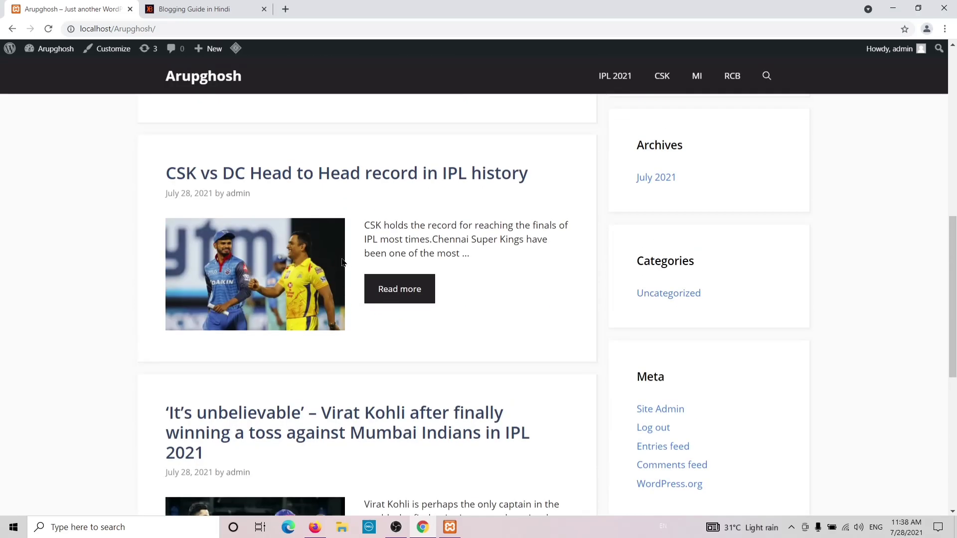
scroll(366, 220, "down", 12)
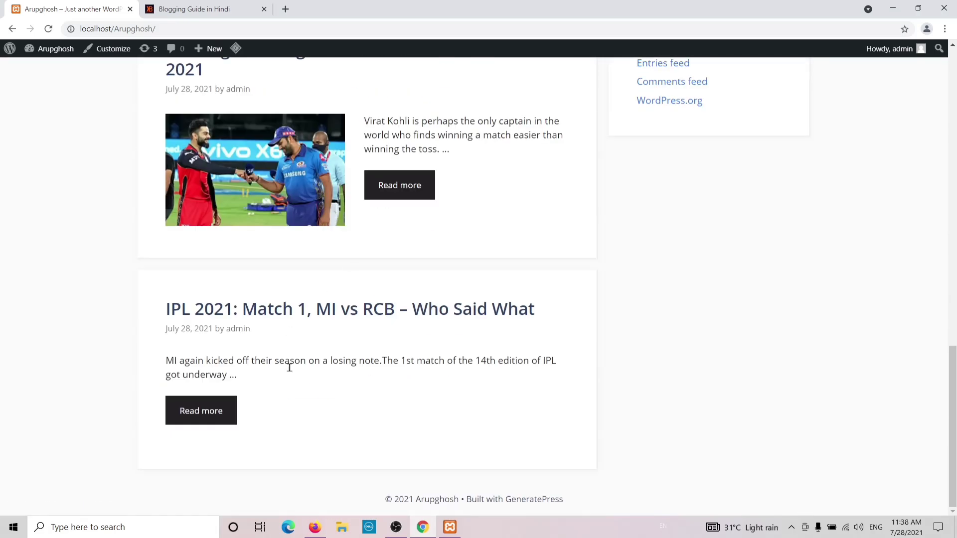
scroll(321, 222, "up", 12)
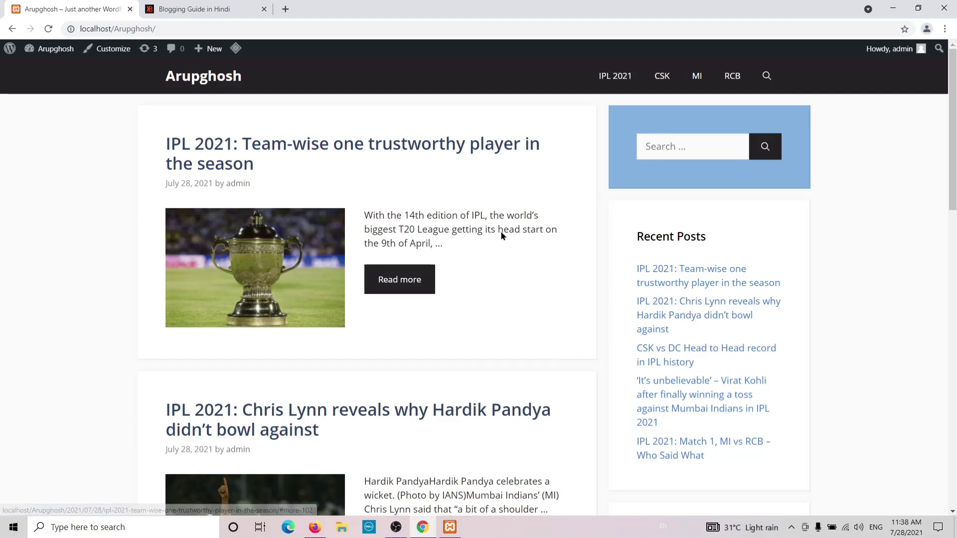
scroll(643, 327, "down", 3)
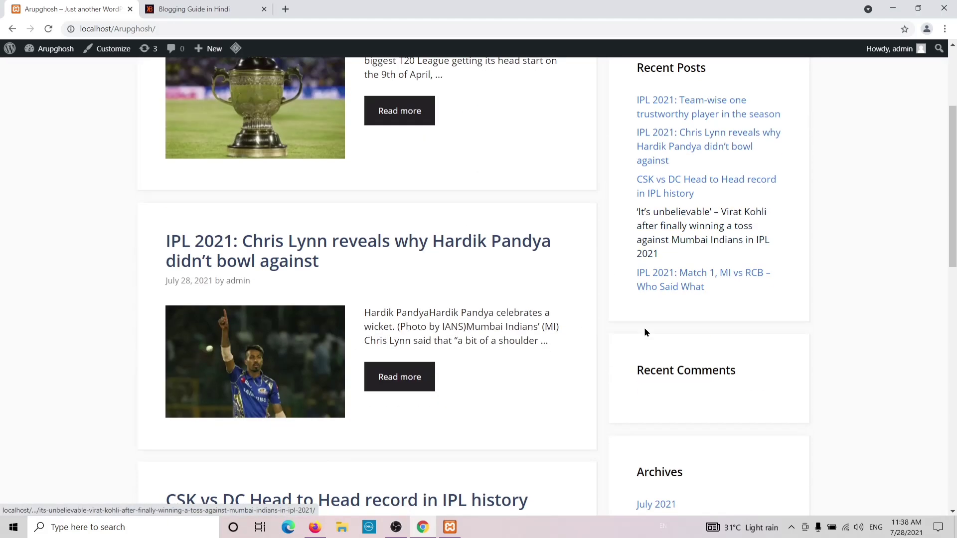
scroll(664, 344, "down", 4)
scroll(390, 163, "up", 4)
scroll(390, 163, "up", 3)
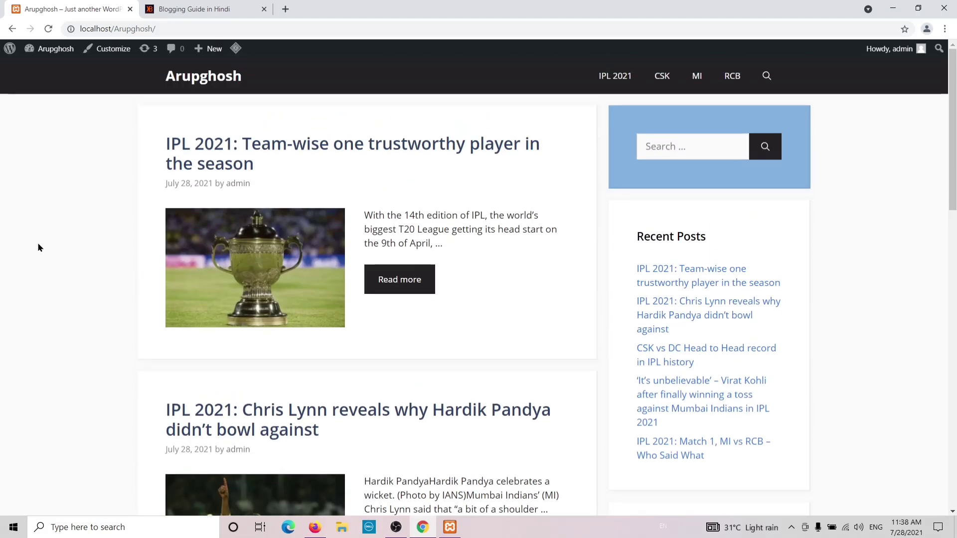
Compare the restyled home page with karoblogging.in and return to the GeneratePress module list.
left_click(198, 11)
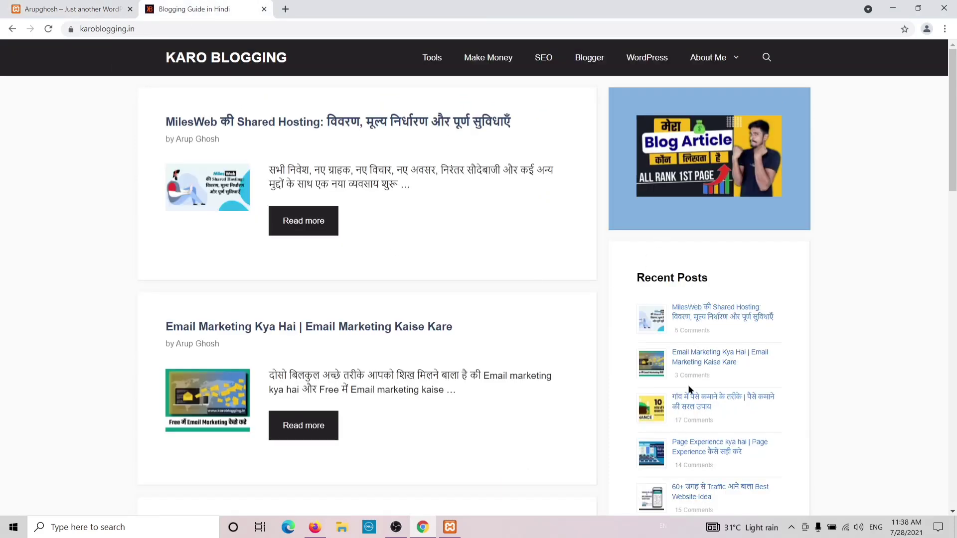
left_click(62, 9)
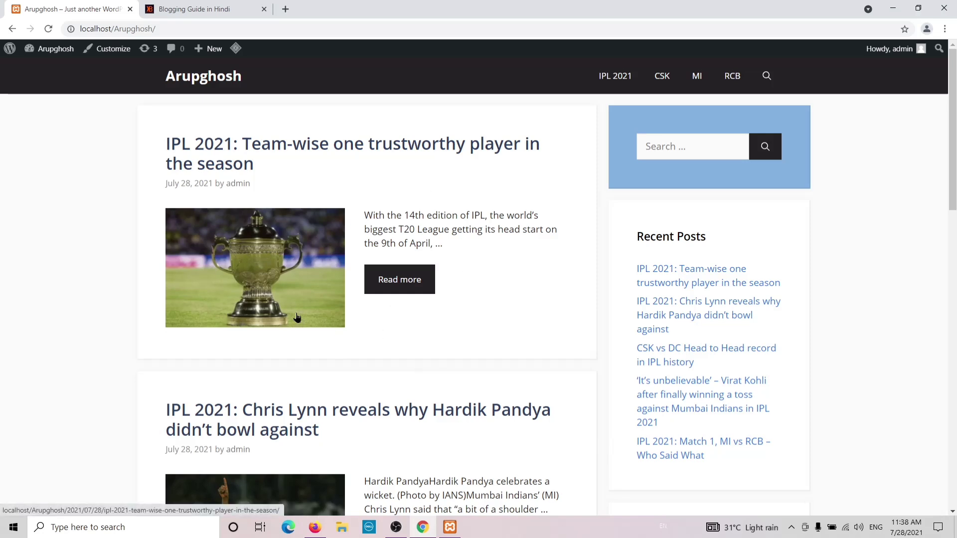
left_click(13, 30)
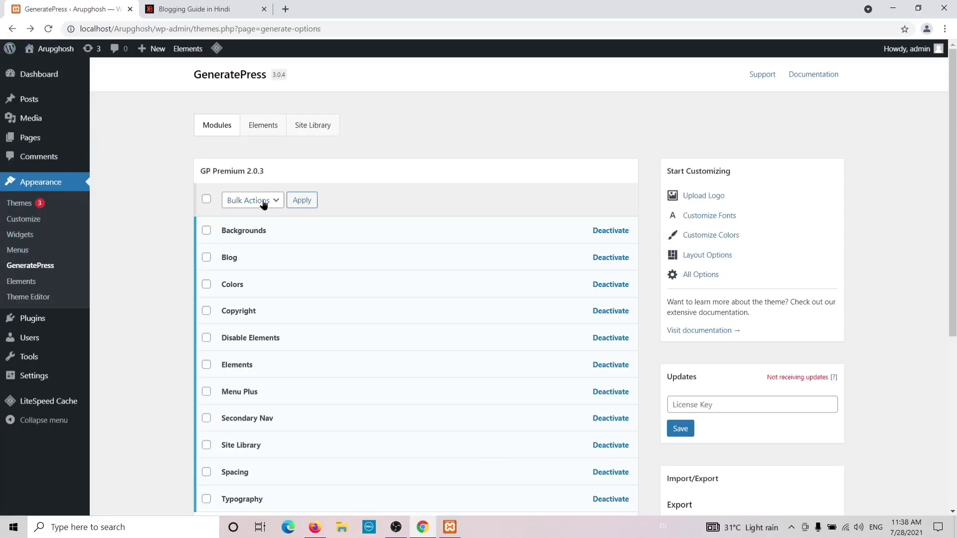
scroll(325, 210, "down", 1)
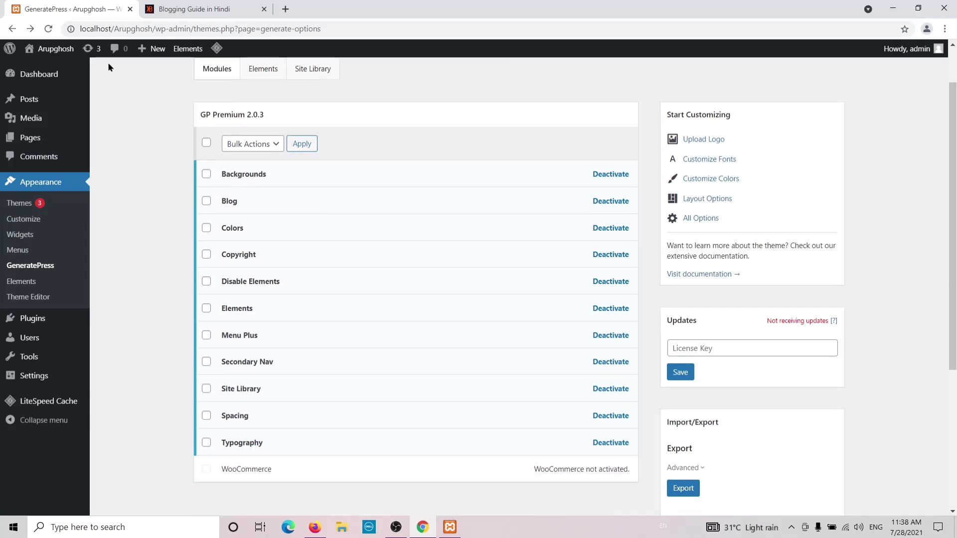
Go through the installed themes page to the GeneratePress module list.
left_click(50, 31)
left_click(44, 190)
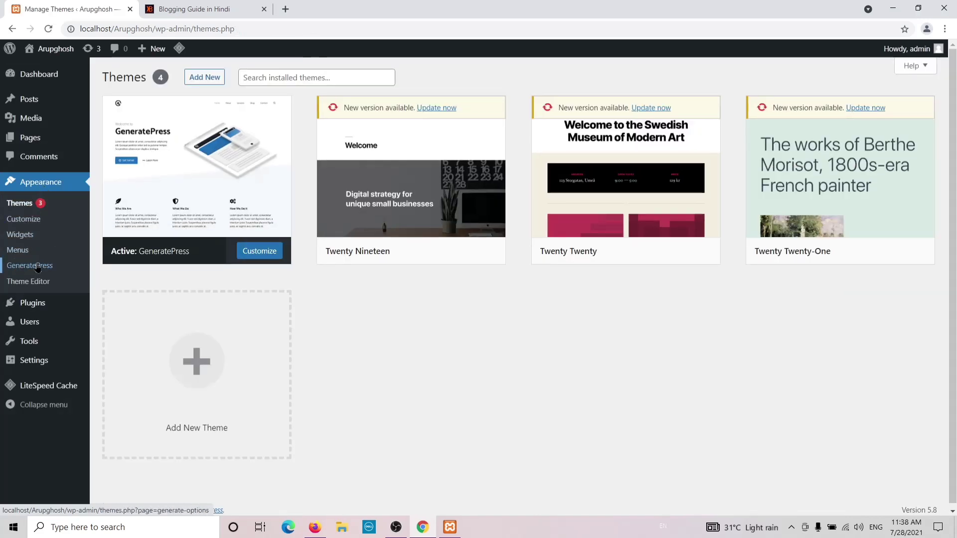
left_click(43, 269)
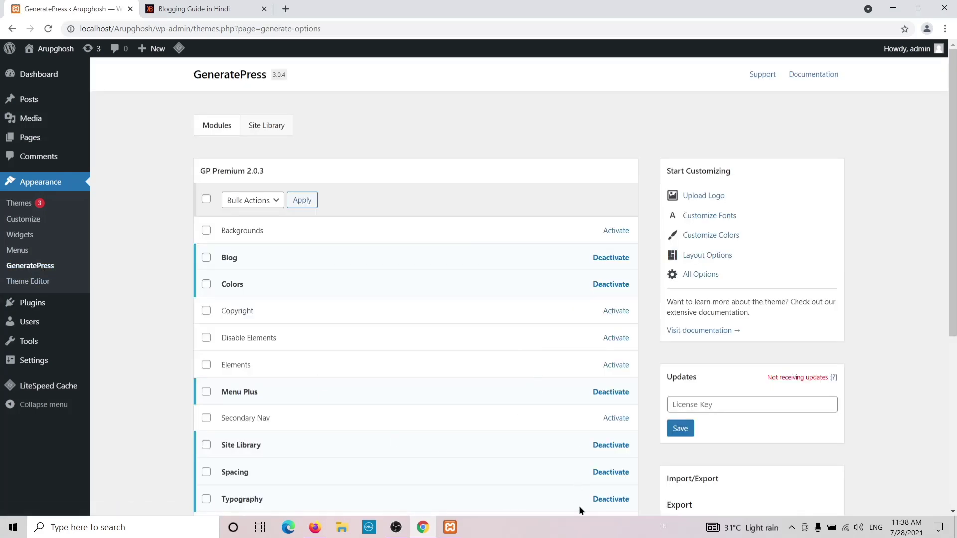
left_click(206, 257)
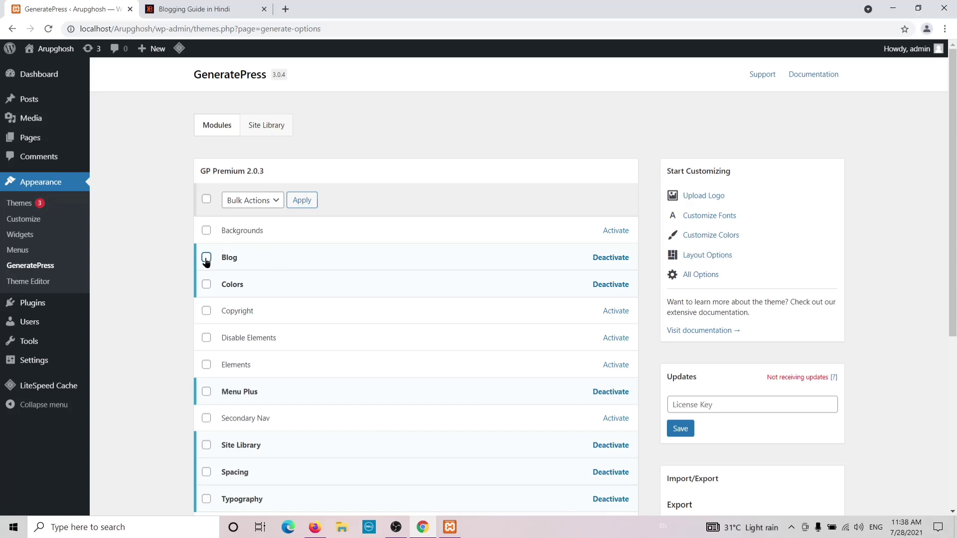
left_click(206, 284)
scroll(207, 286, "down", 2)
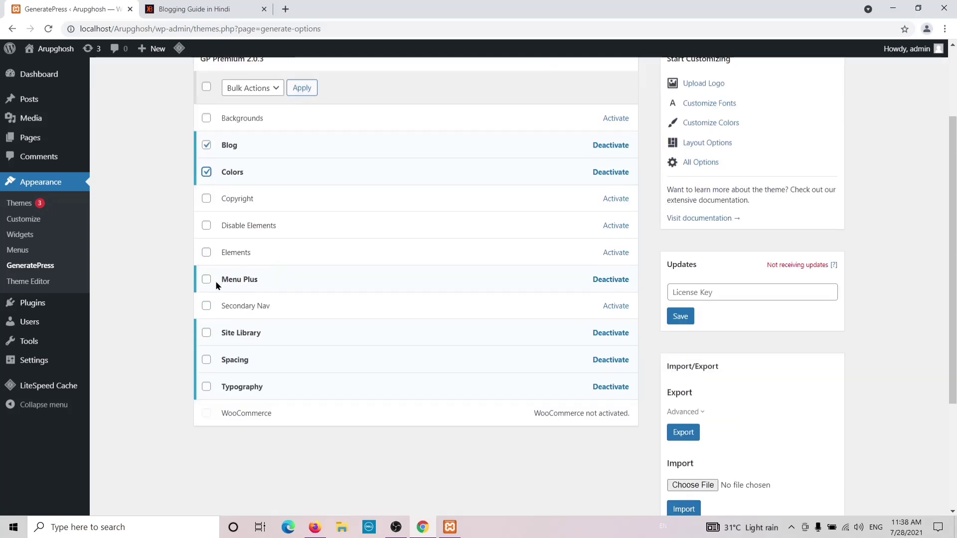
left_click(206, 280)
left_click(206, 333)
left_click(207, 360)
left_click(207, 387)
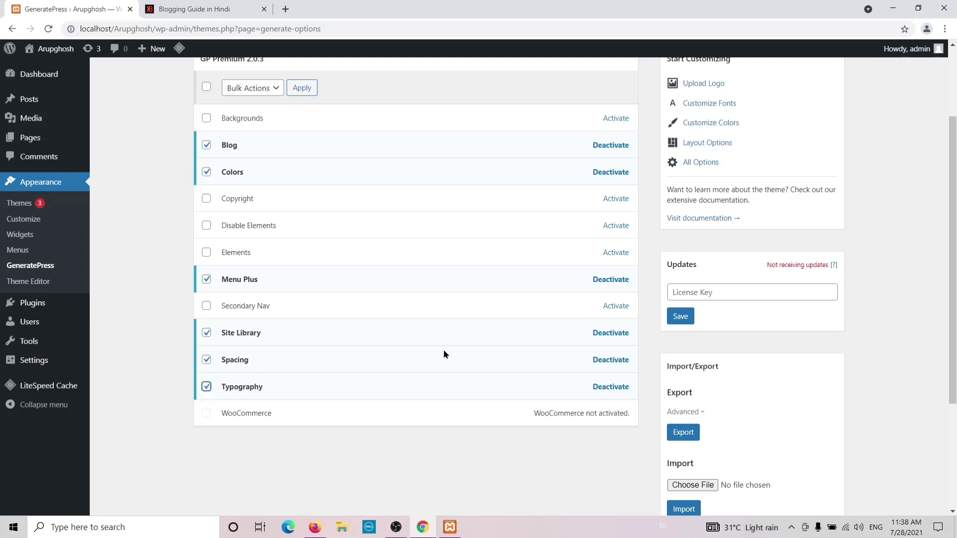
scroll(578, 336, "up", 2)
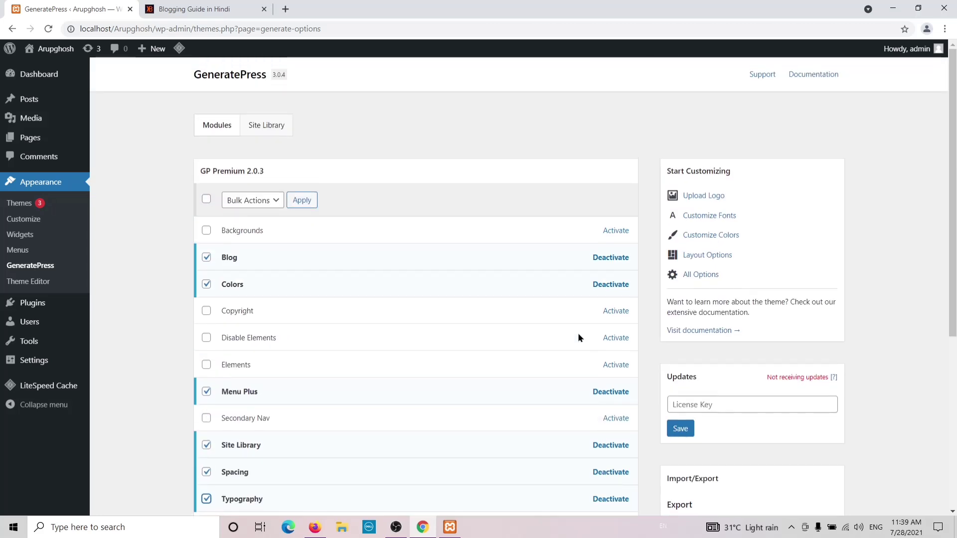
left_click(206, 284)
left_click(207, 257)
scroll(261, 283, "down", 1)
scroll(260, 284, "down", 2)
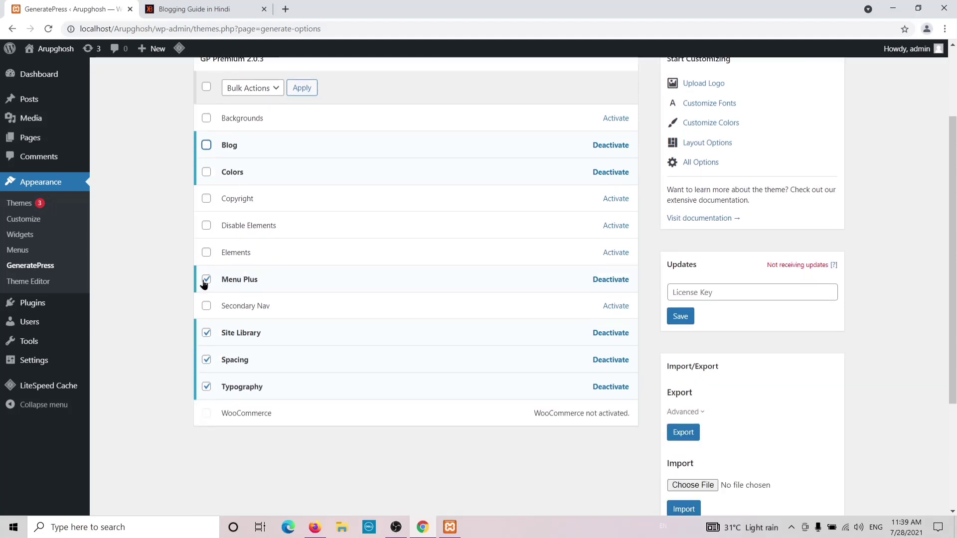
left_click(206, 279)
left_click(207, 333)
left_click(207, 359)
left_click(208, 386)
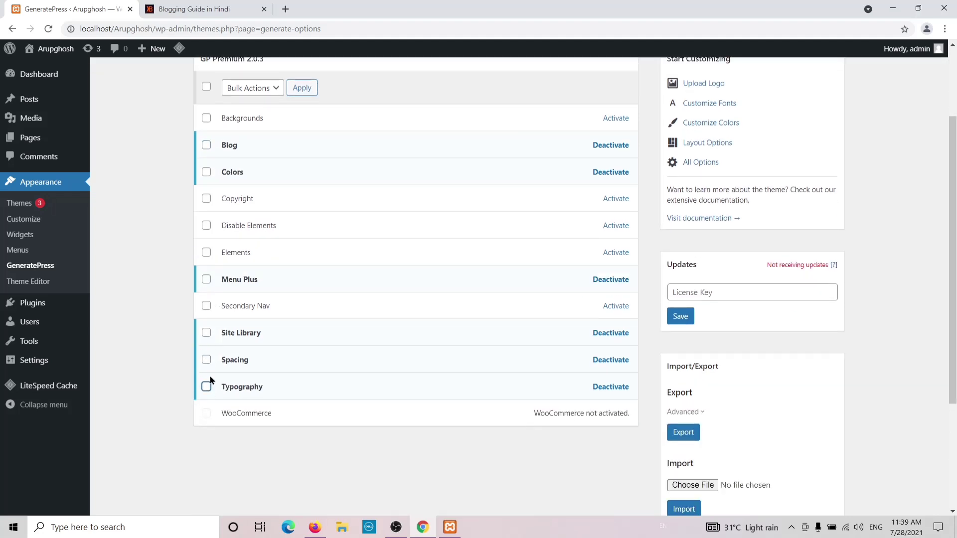
Activate the Backgrounds, Copyright, Disable Elements, Elements and Secondary Nav modules of GP Premium with one bulk action.
left_click(206, 306)
scroll(278, 299, "up", 2)
left_click(206, 309)
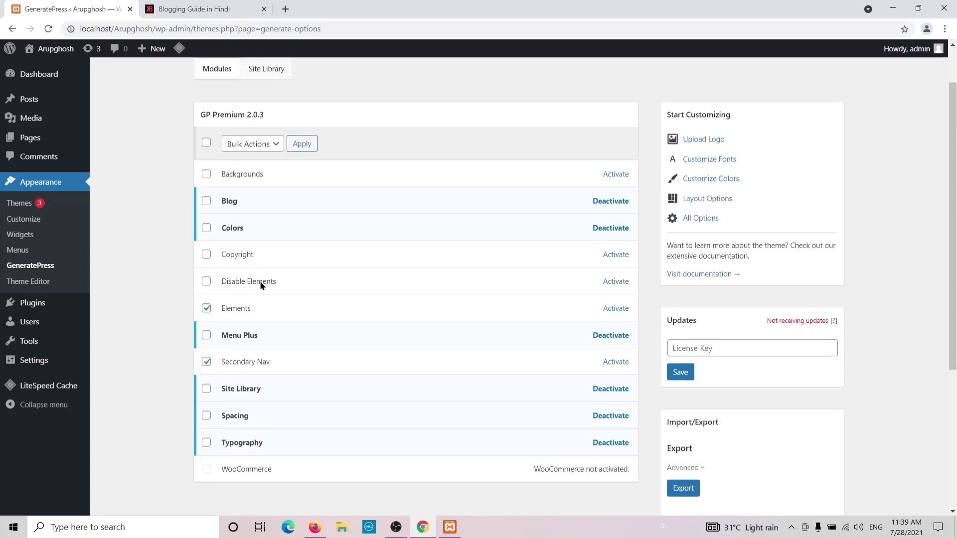
left_click(206, 282)
left_click(207, 255)
left_click(207, 175)
left_click(271, 144)
left_click(259, 169)
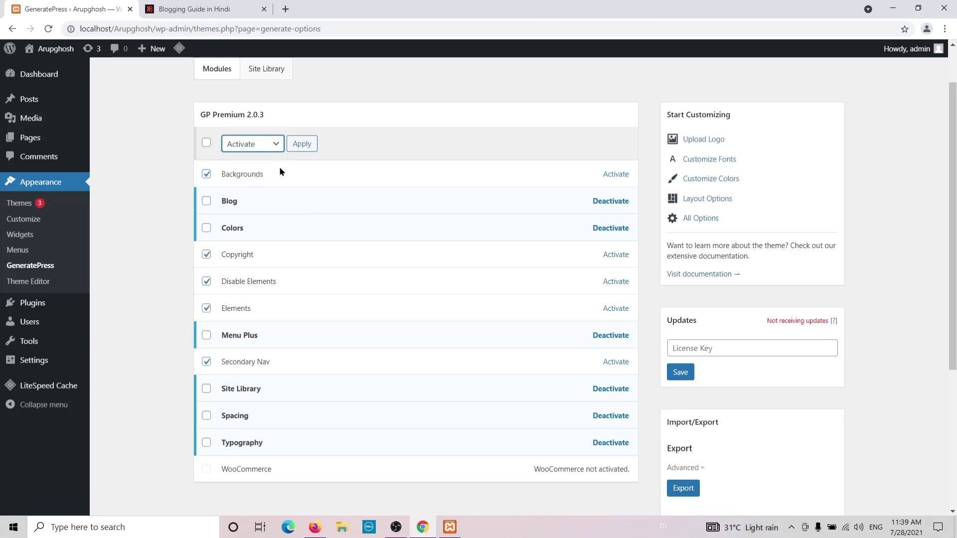
left_click(305, 145)
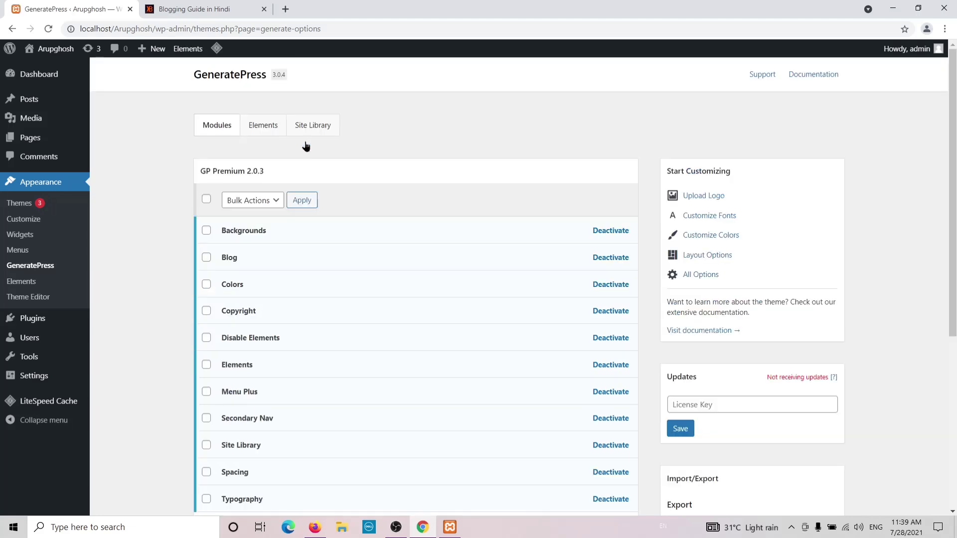
In the Customizer, copy the "© 2021" and site name part of the footer credit into the footer's Copyright text.
left_click(29, 222)
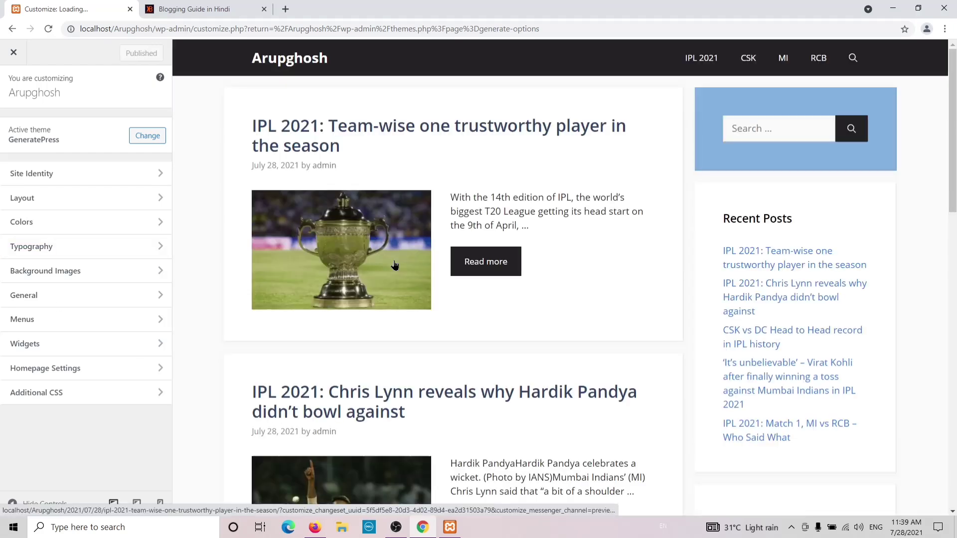
scroll(394, 272, "down", 15)
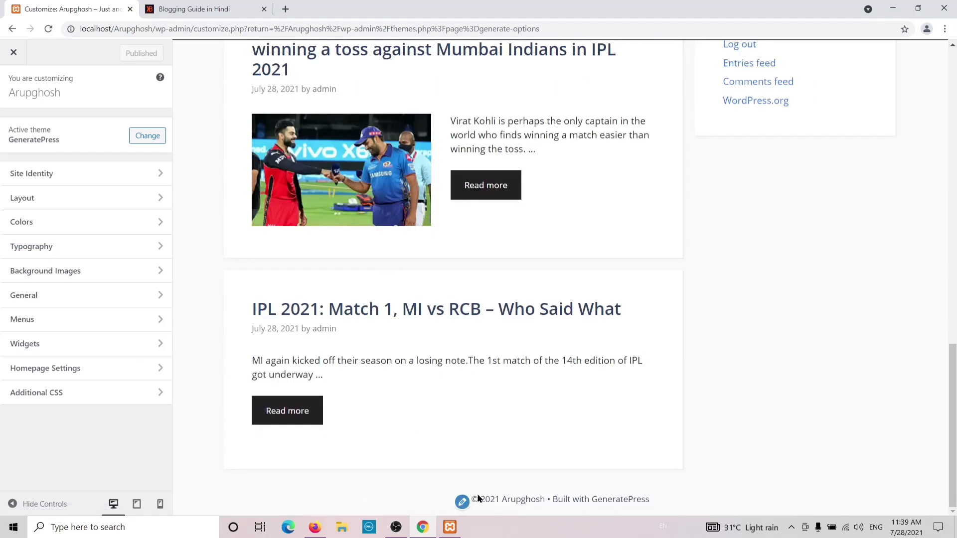
left_click(462, 502)
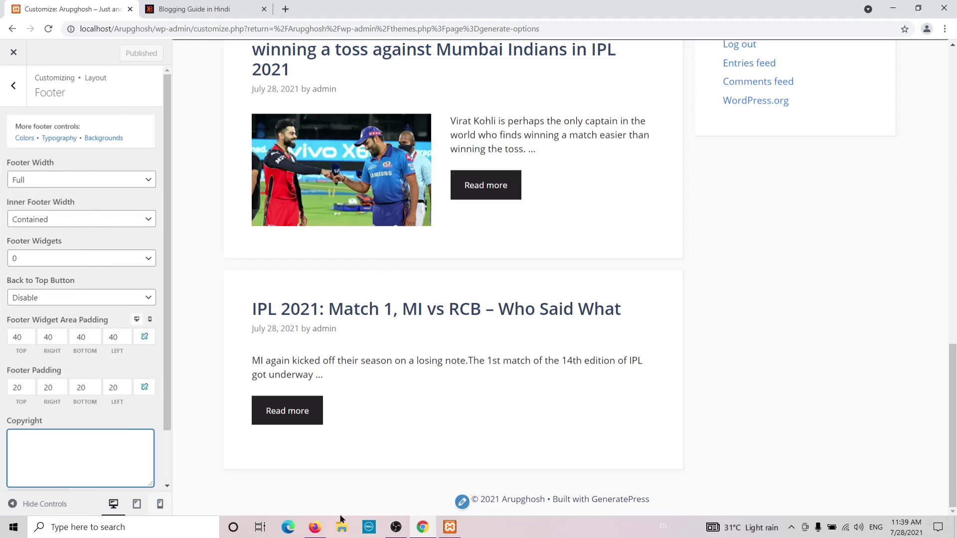
left_click_drag(547, 502, 468, 507)
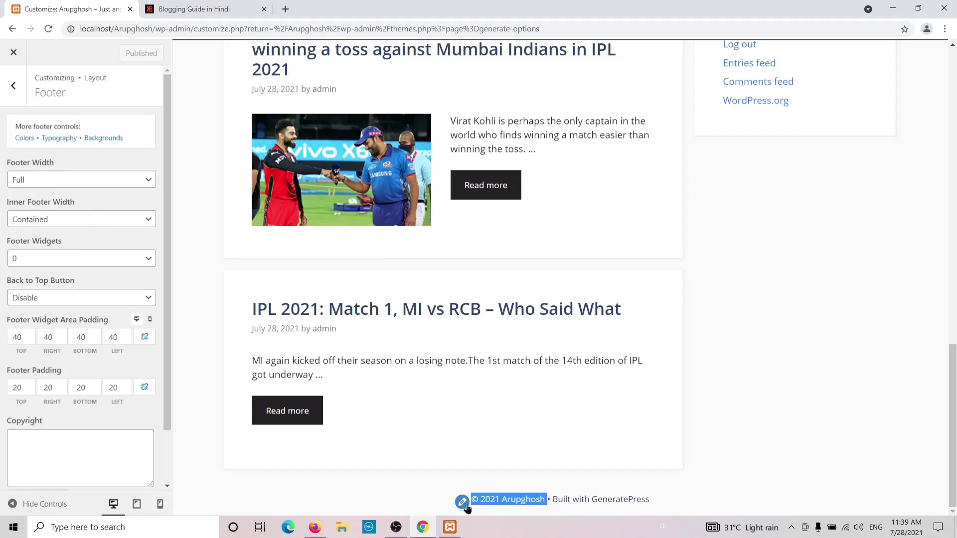
right_click(498, 499)
left_click(519, 432)
left_click(39, 432)
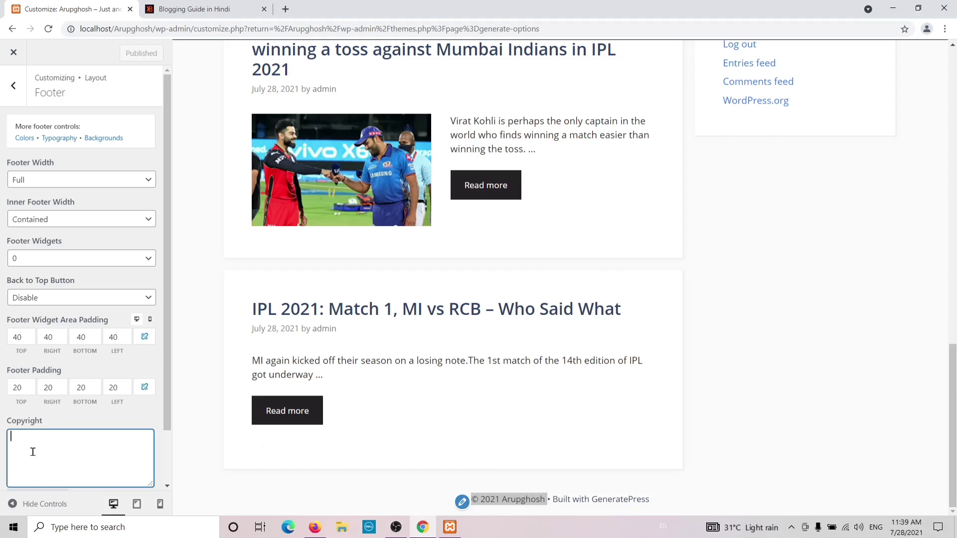
key("ctrl+v")
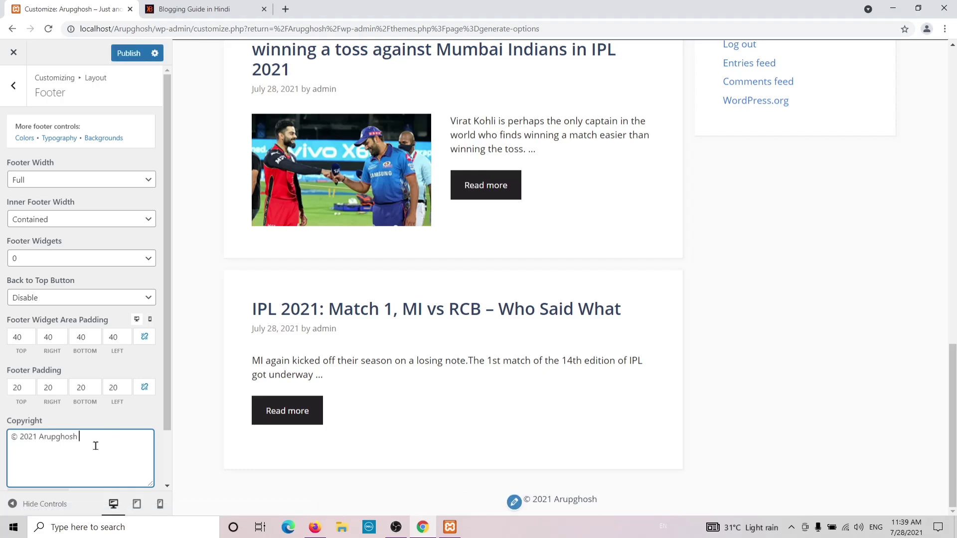
type("iogjihguh")
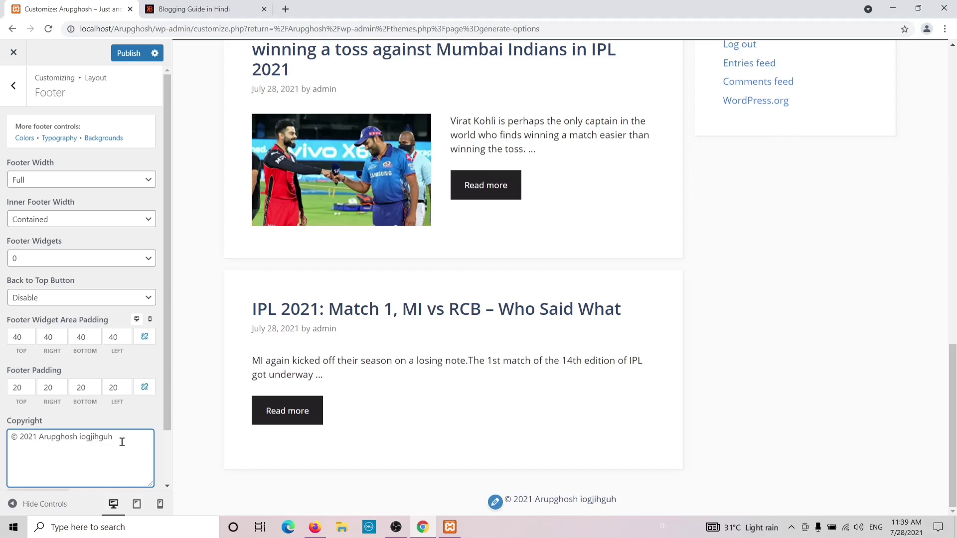
key("BackSpace")
key("BackSpace")
key("BackSpace")
key("BackSpace")
key("BackSpace")
key("BackSpace")
key("BackSpace")
key("BackSpace")
key("BackSpace")
key("BackSpace")
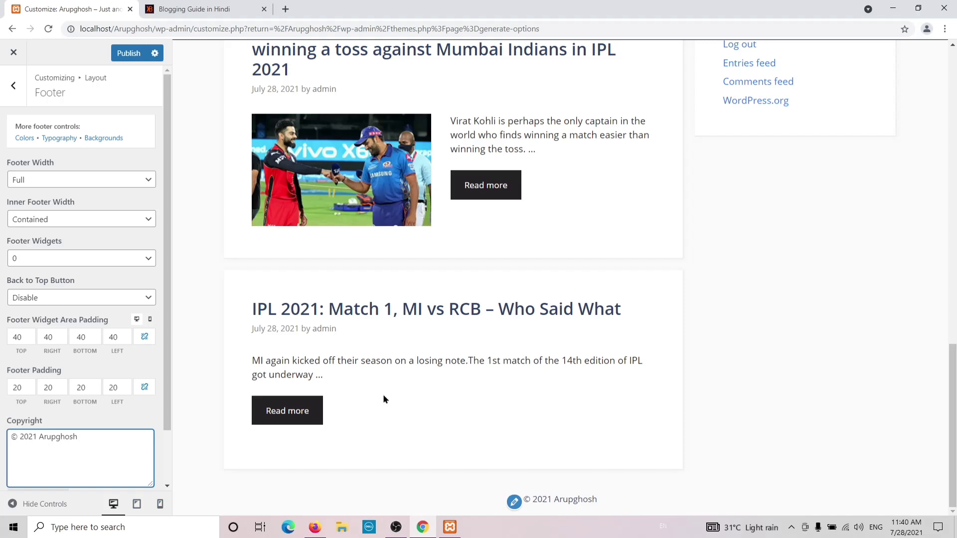
Publish the footer copyright change and close the Customizer.
left_click(128, 53)
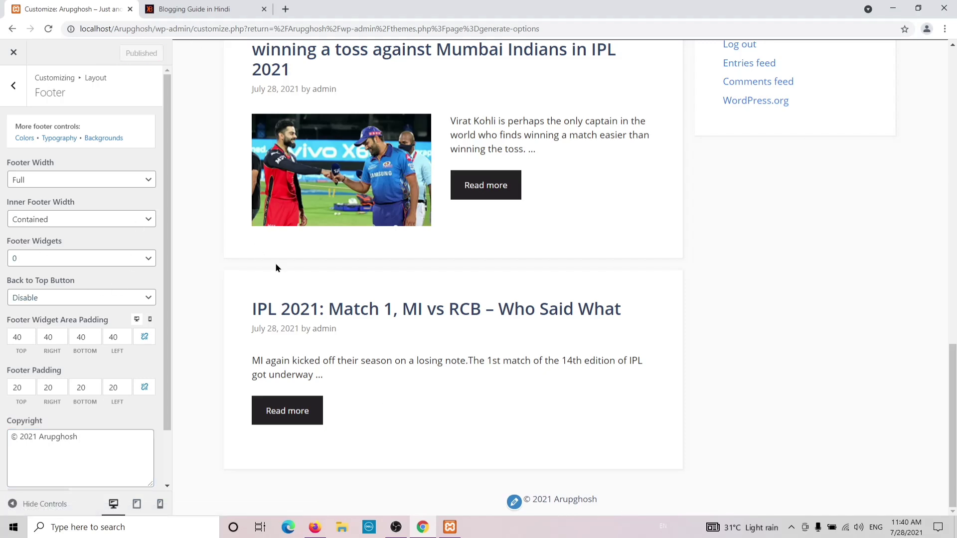
scroll(277, 268, "up", 15)
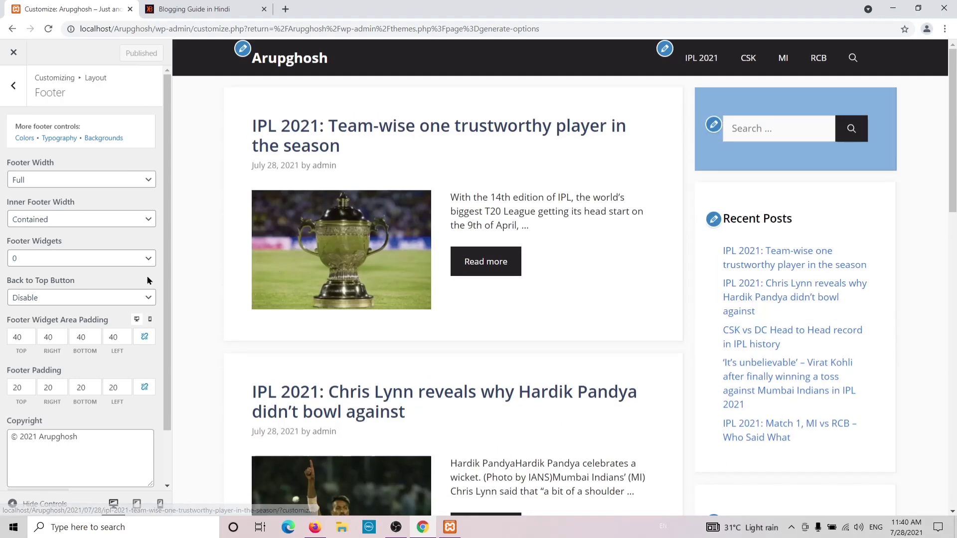
left_click(13, 85)
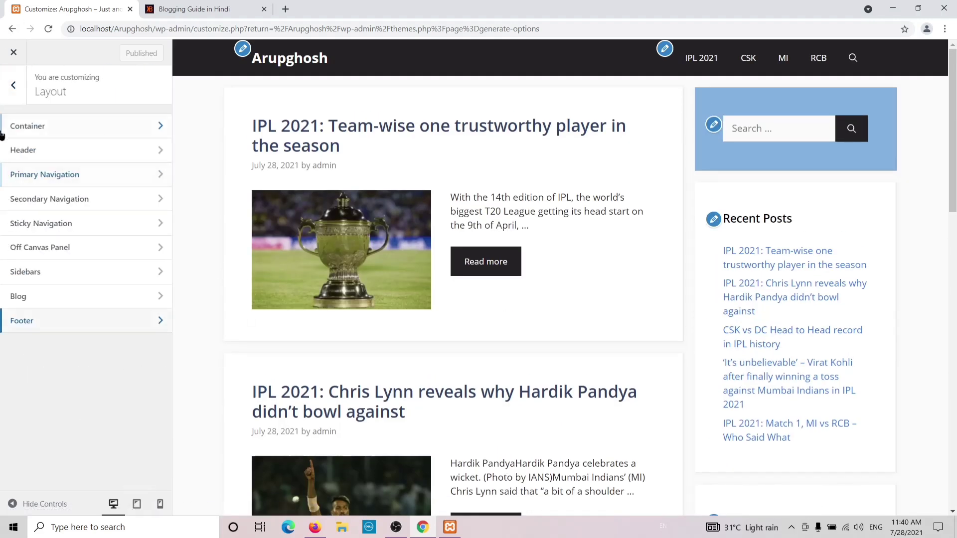
left_click(12, 86)
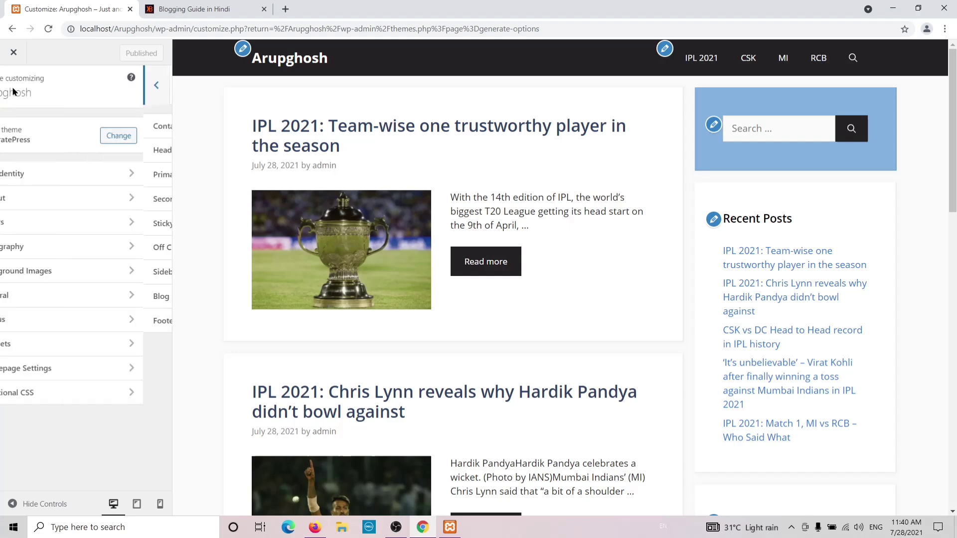
left_click(14, 54)
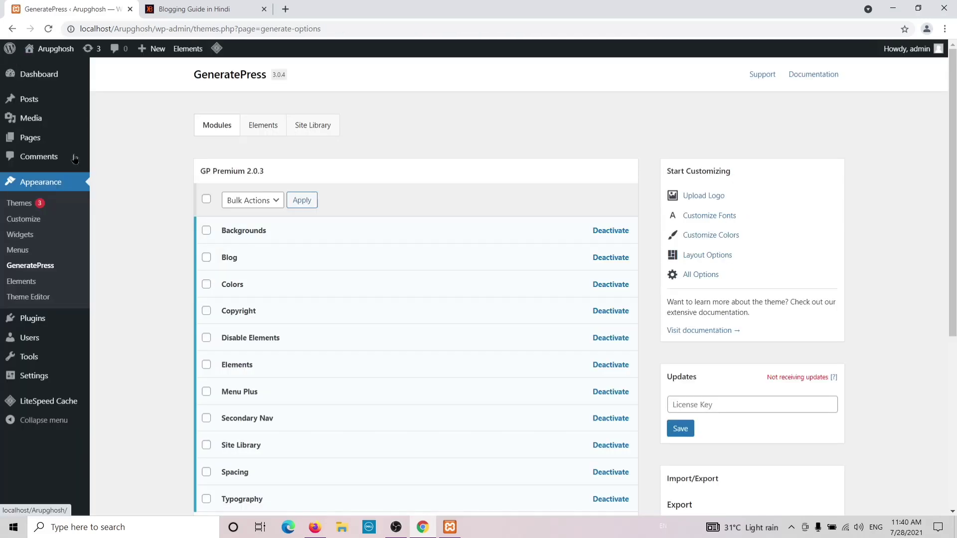
Review the image sizes in the media settings and open the Blog layout options in the Customizer.
mouse_move(53, 381)
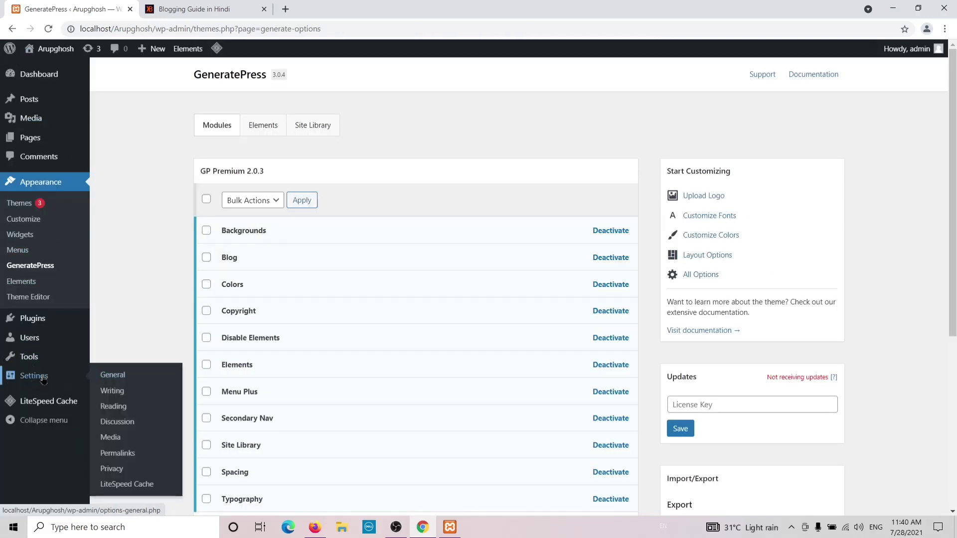
left_click(109, 439)
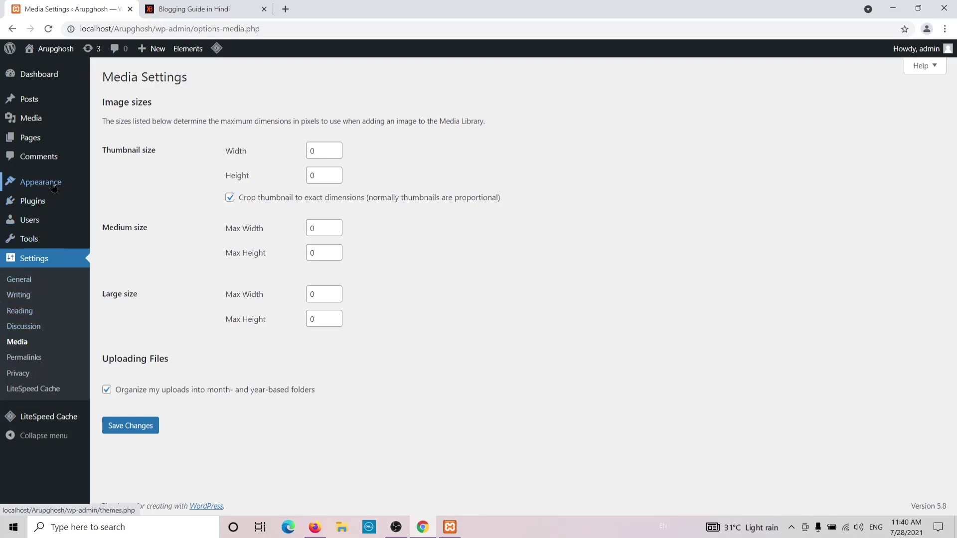
mouse_move(54, 187)
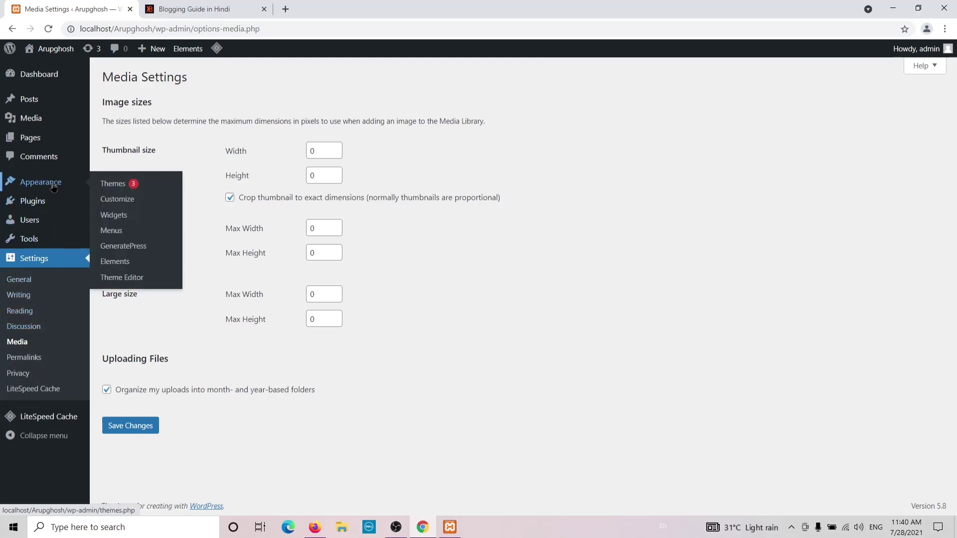
left_click(127, 205)
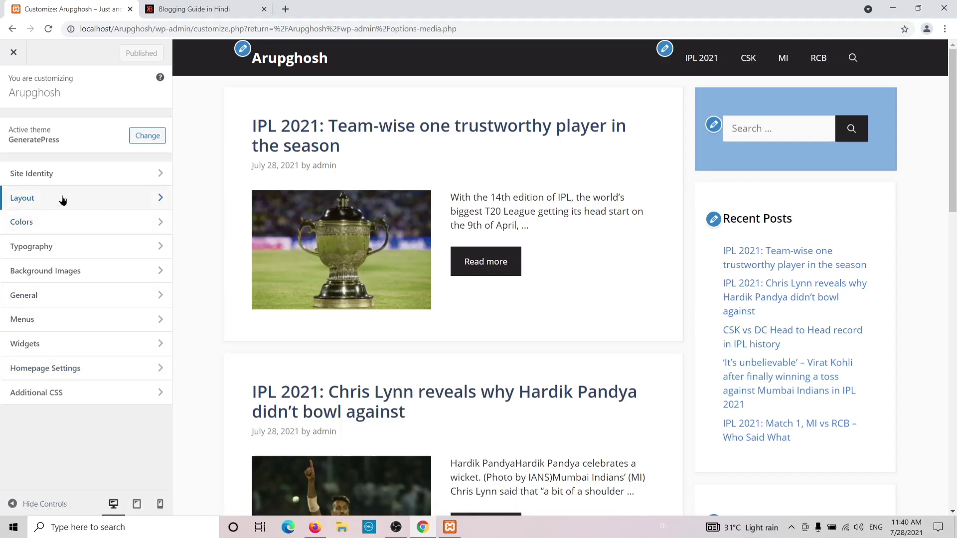
left_click(142, 202)
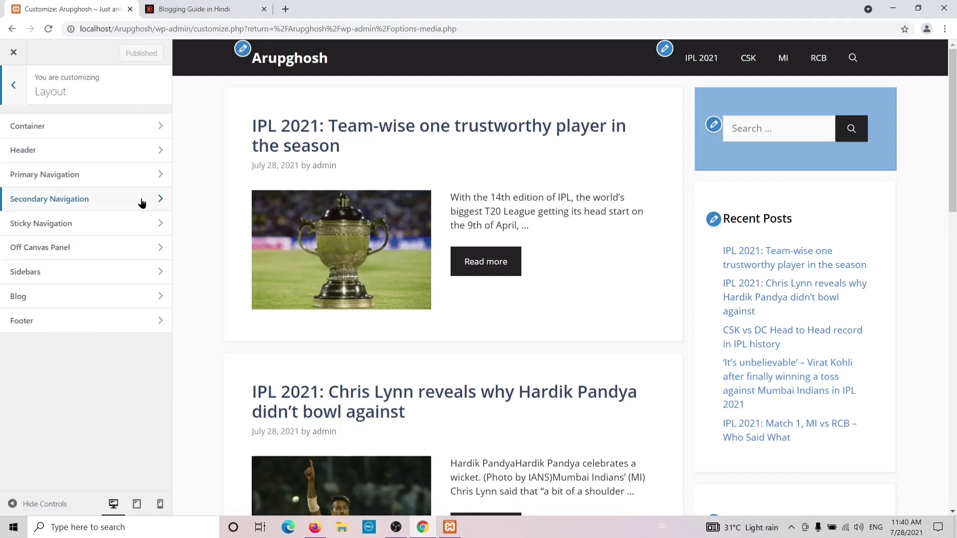
left_click(96, 296)
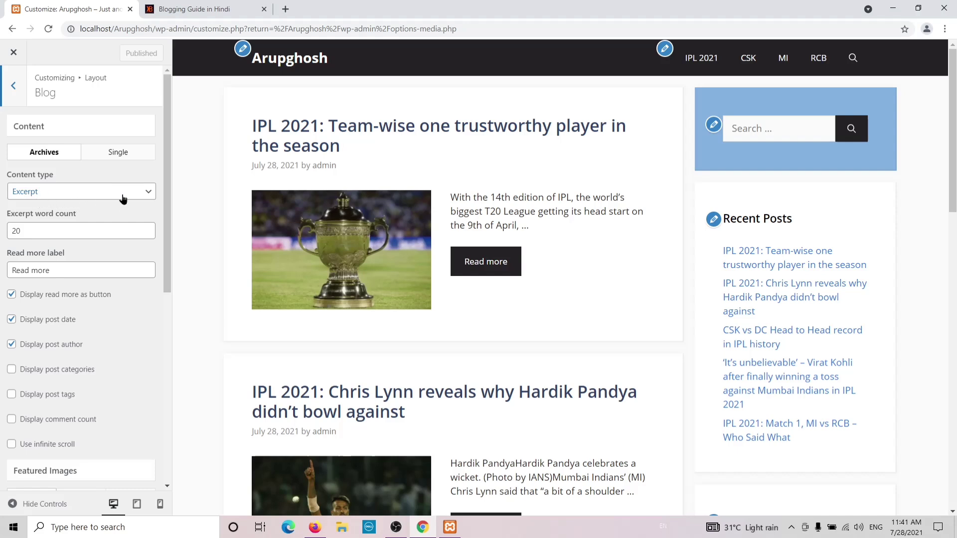
Set the archive featured image width to 150 px and publish the change.
scroll(121, 194, "down", 5)
scroll(121, 195, "down", 1)
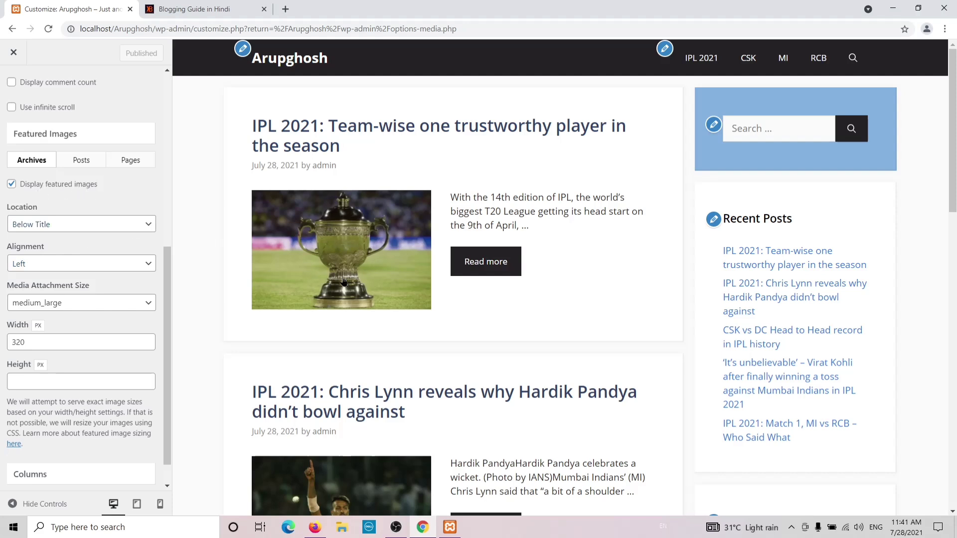
scroll(100, 299, "down", 2)
left_click(38, 311)
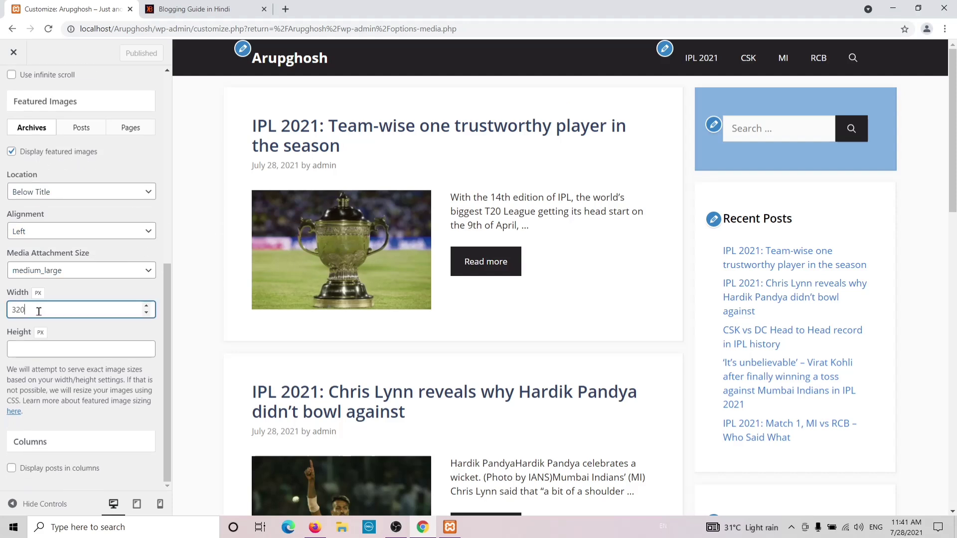
key("BackSpace")
key("BackSpace")
key("BackSpace")
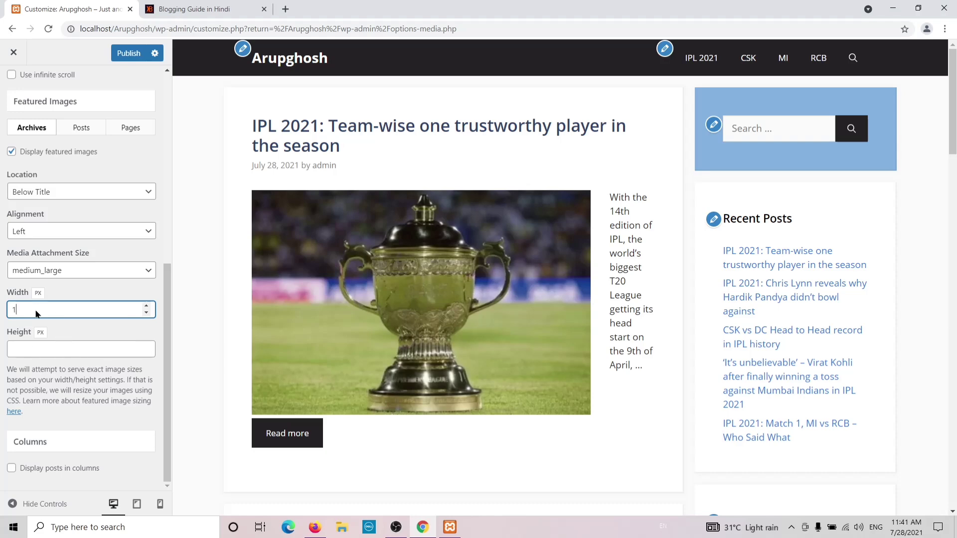
type("5")
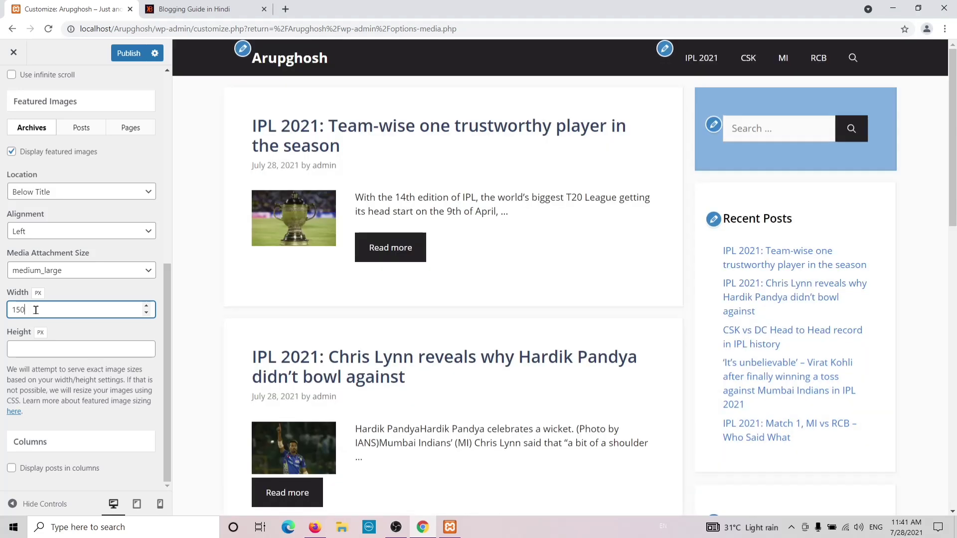
type("0")
scroll(302, 216, "down", 3)
scroll(348, 274, "down", 3)
left_click(132, 56)
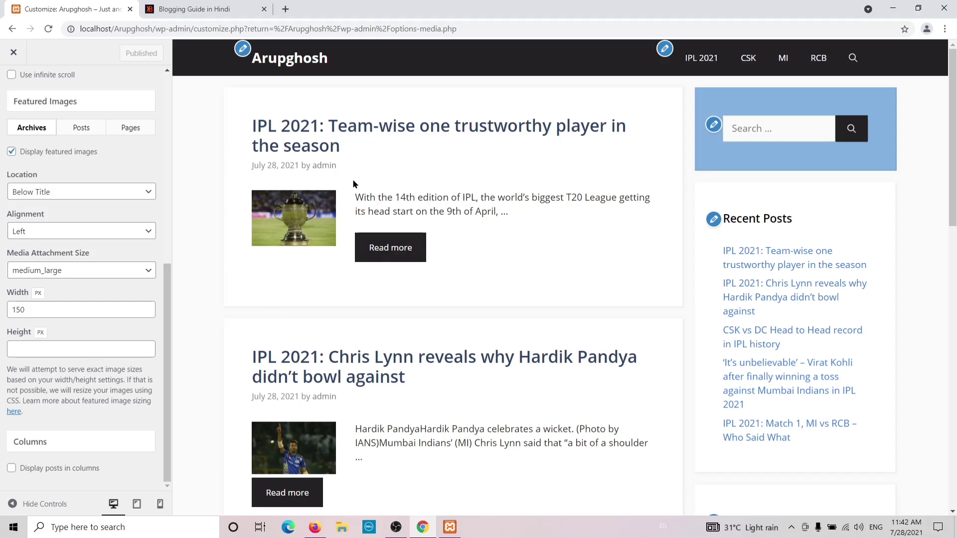
Leave the Customizer, open the site's front page and review how the post list displays its featured images.
left_click(10, 29)
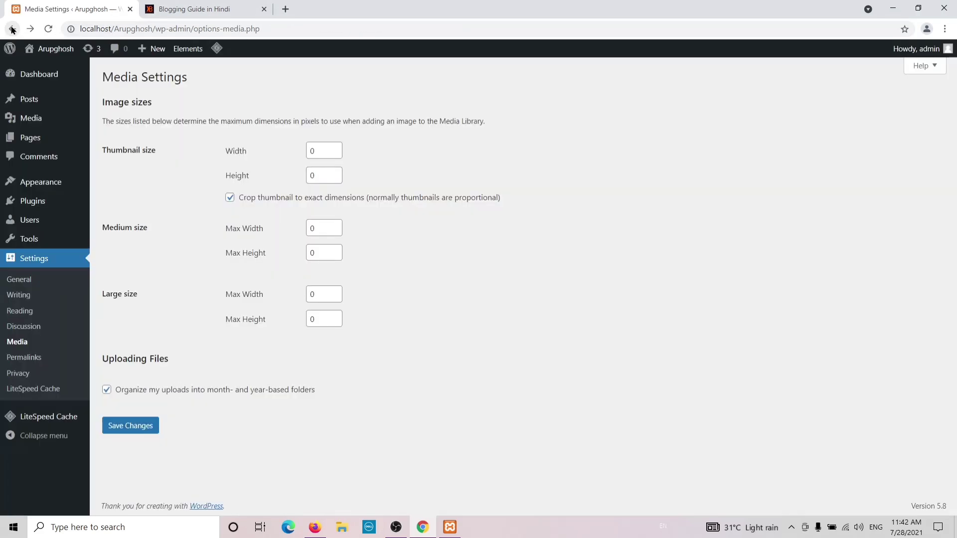
left_click(46, 70)
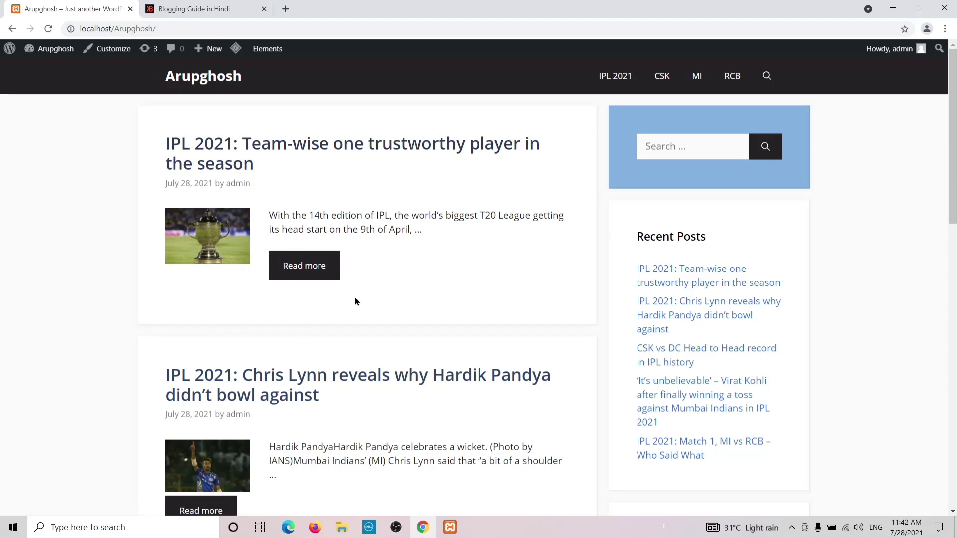
scroll(335, 220, "down", 10)
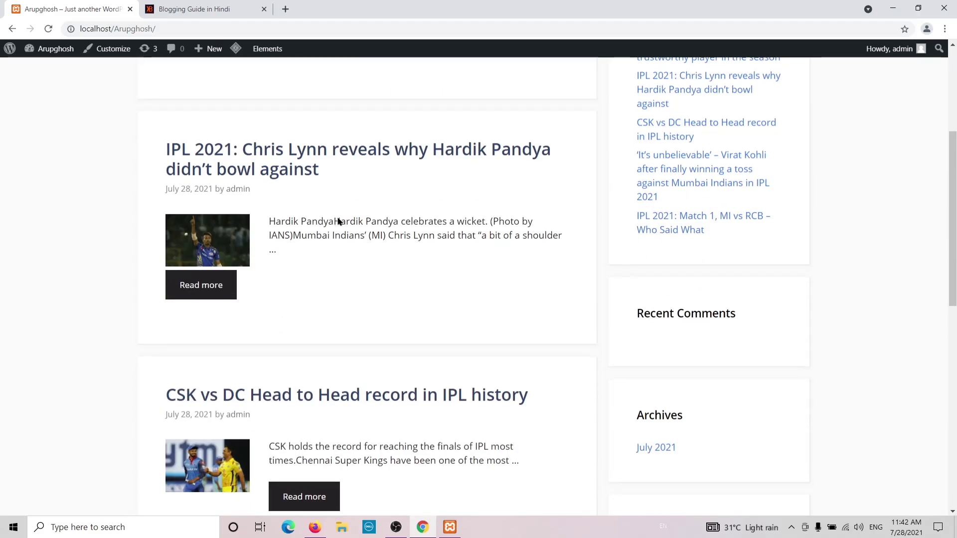
scroll(337, 219, "up", 10)
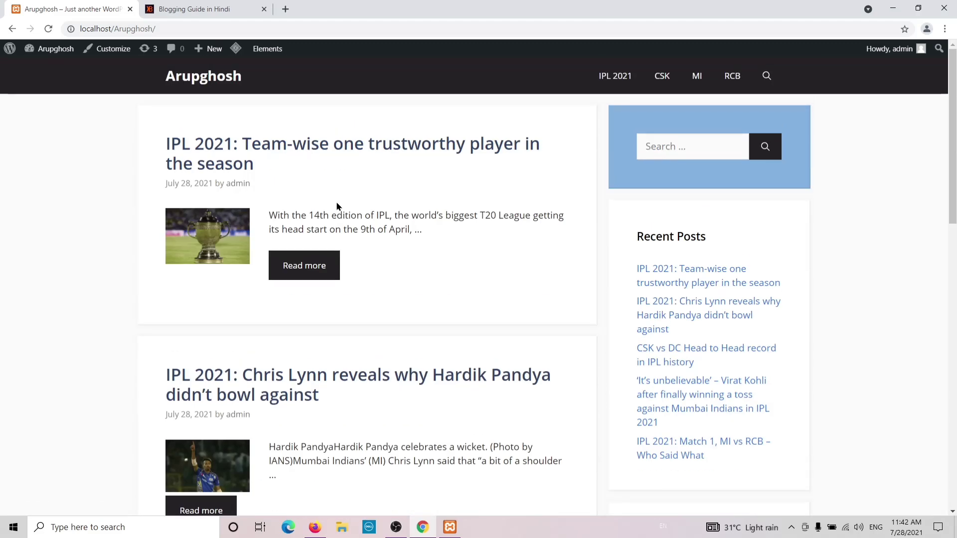
Check the front page's mobile layout with the browser's device emulation and close the developer tools.
right_click(478, 260)
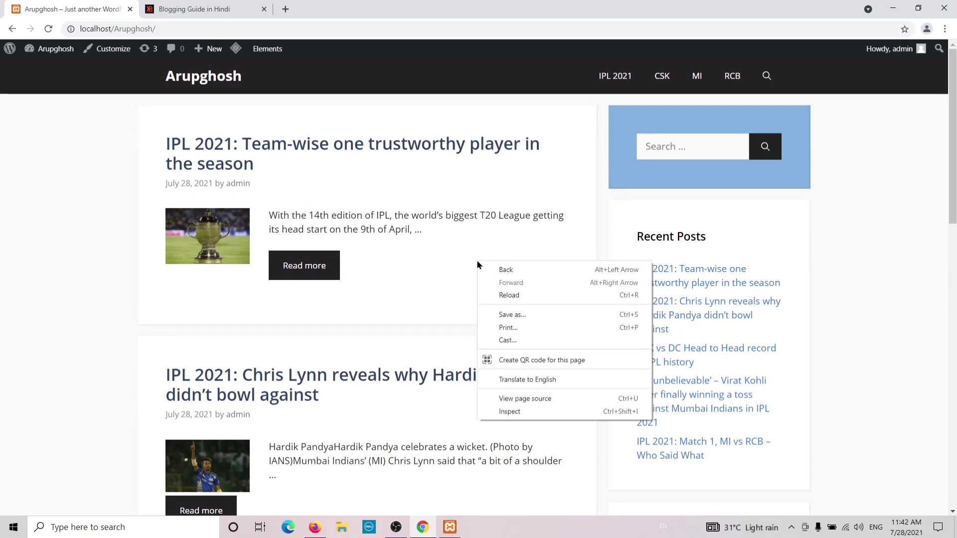
left_click(521, 412)
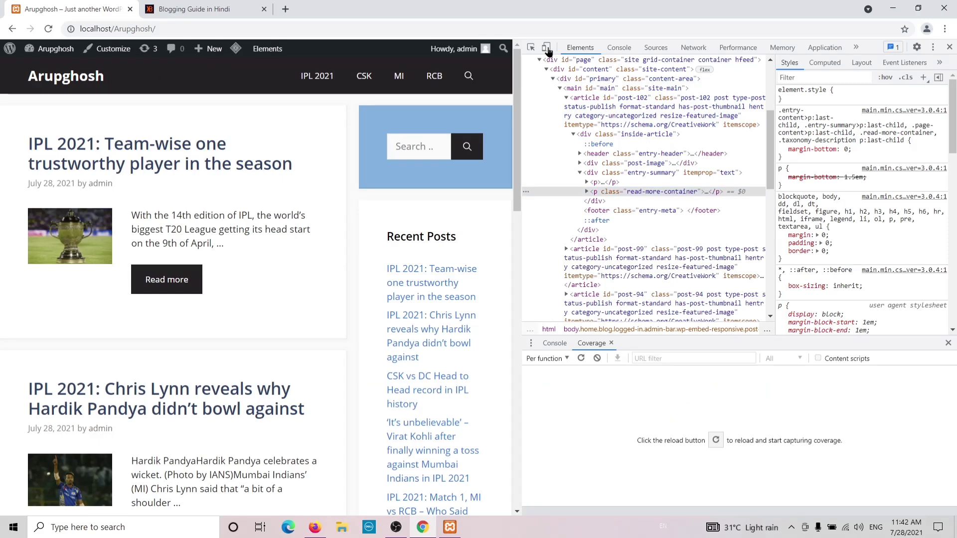
left_click(547, 47)
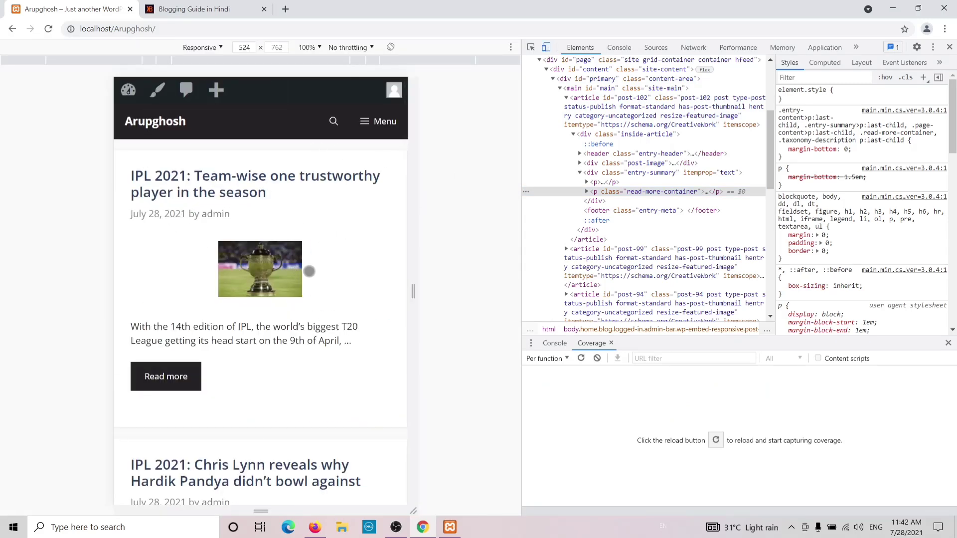
scroll(316, 280, "down", 15)
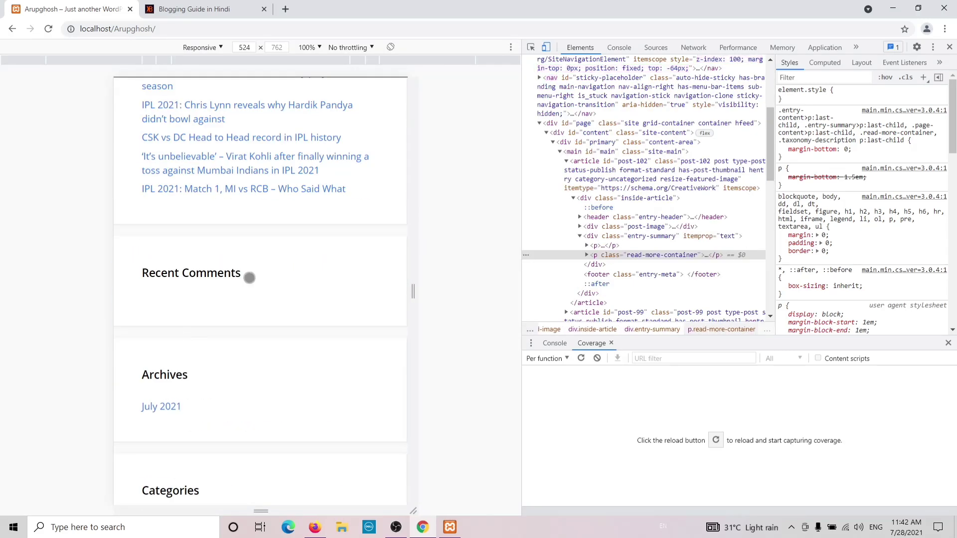
scroll(248, 278, "up", 15)
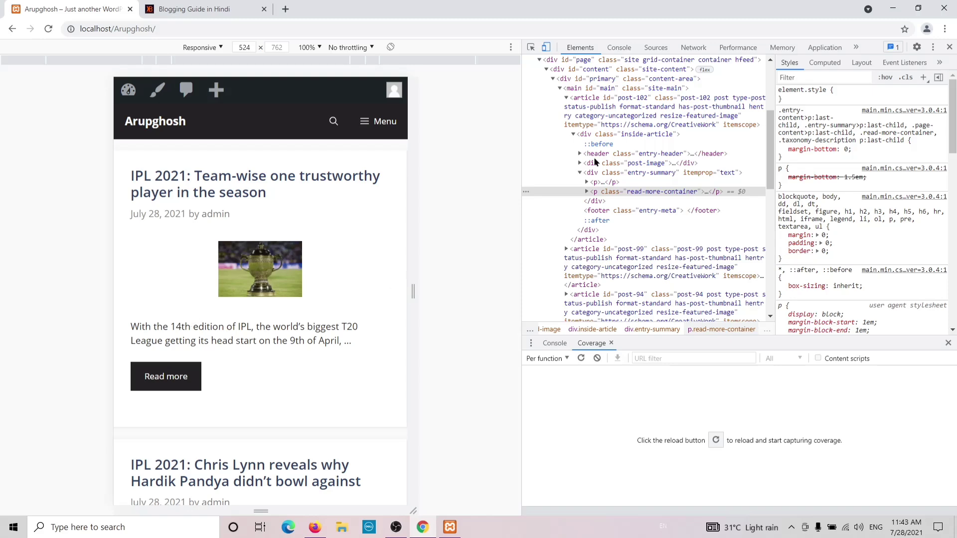
left_click(547, 47)
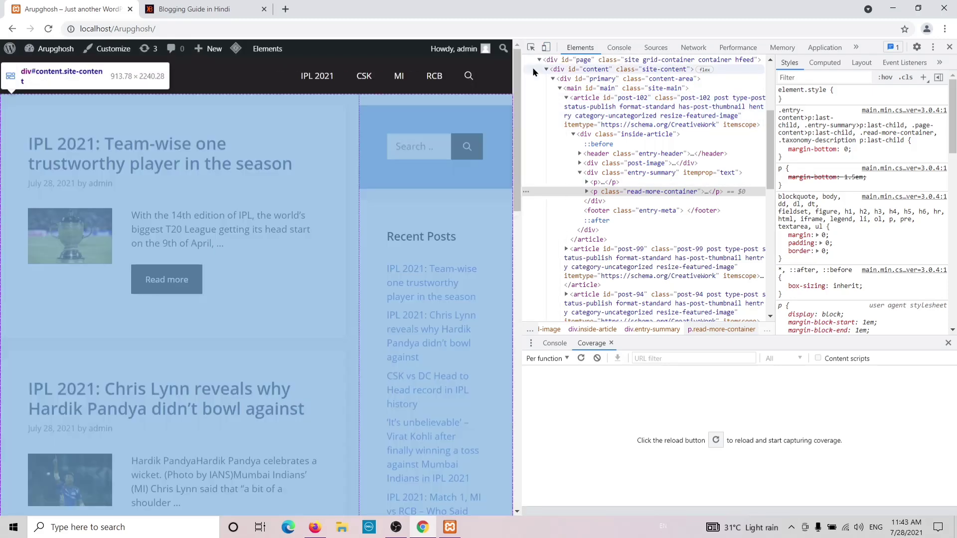
left_click(950, 47)
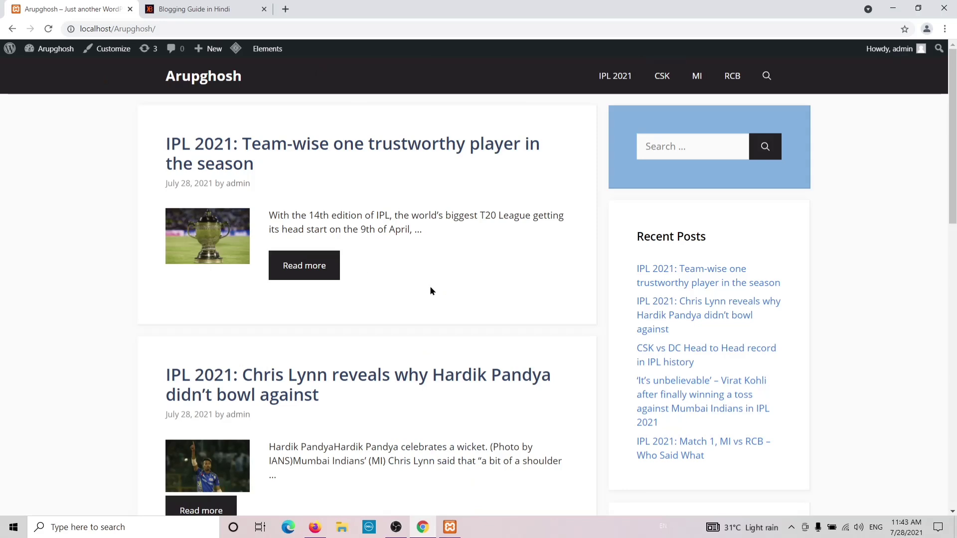
Open the GeneratePress functions.php in the Theme Editor, accepting the direct-edit warning, and go to the end of the file.
left_click(12, 30)
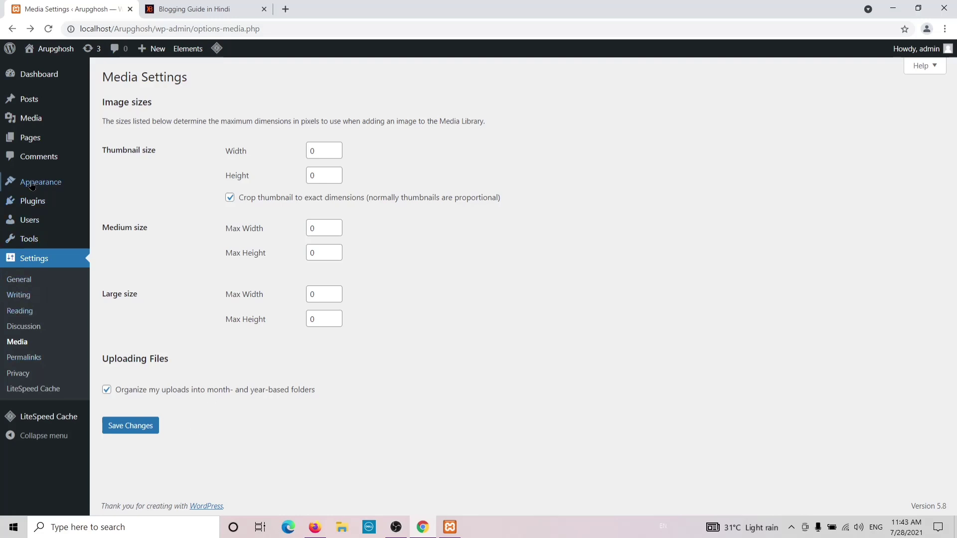
mouse_move(54, 187)
left_click(126, 282)
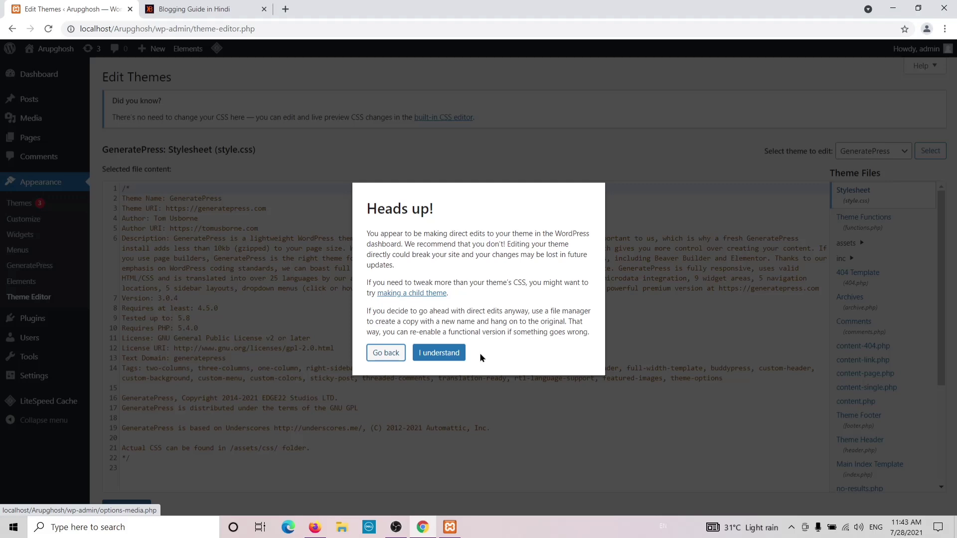
left_click(440, 357)
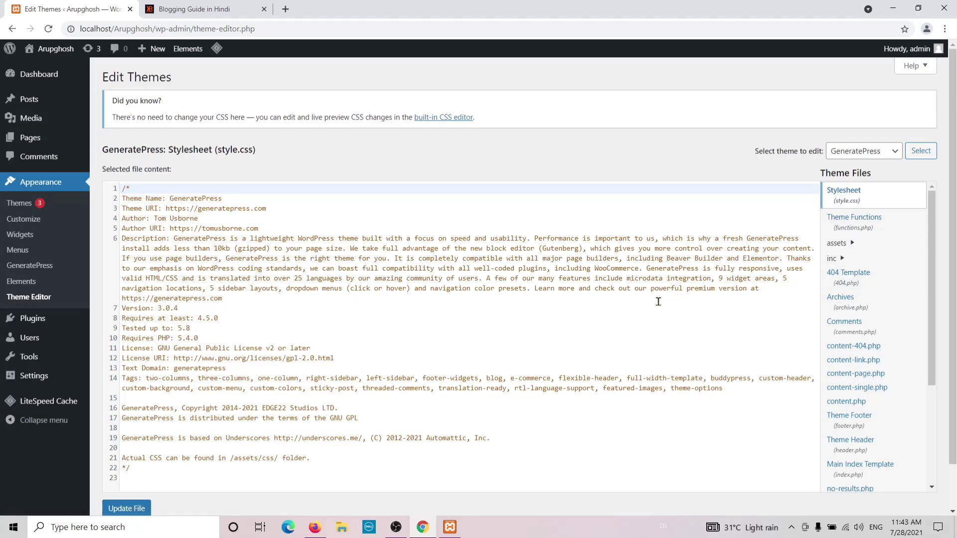
left_click(855, 226)
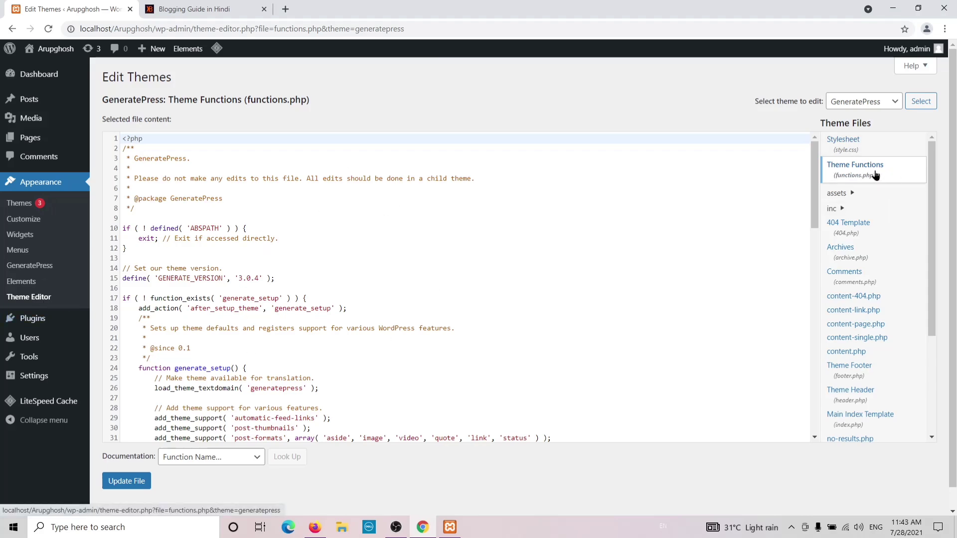
scroll(549, 233, "down", 15)
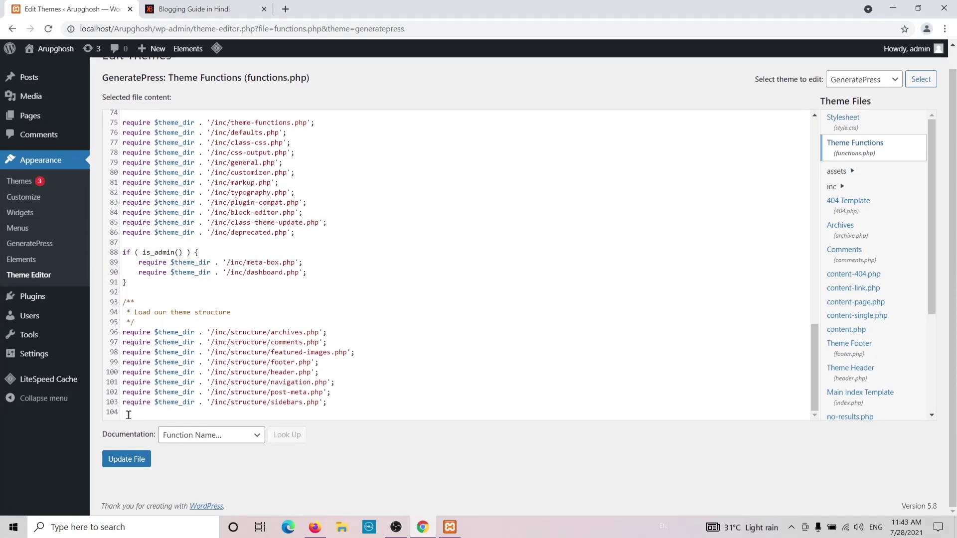
Switch to karoblogging.in and open the "Page Experience kya hai" article from the SEO category, closing the ads.
left_click(207, 11)
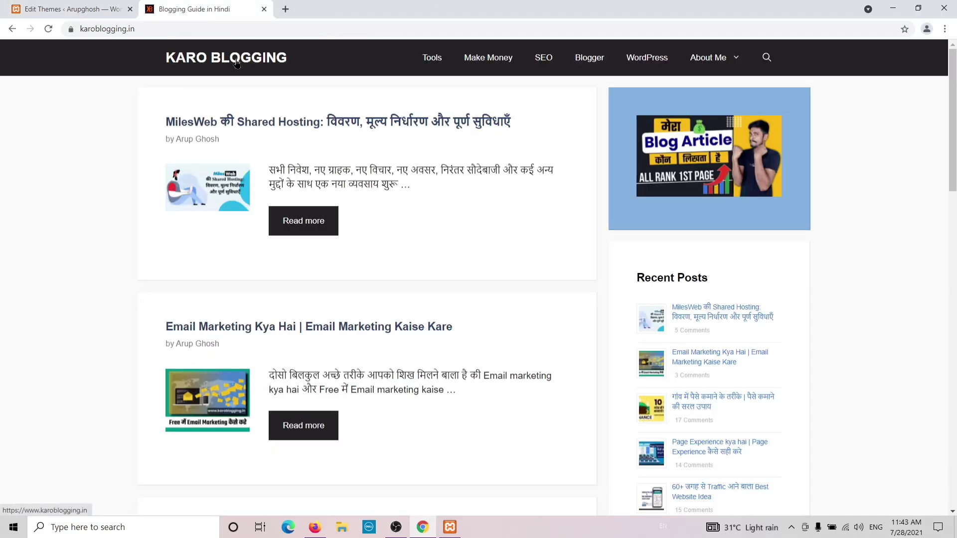
left_click(542, 67)
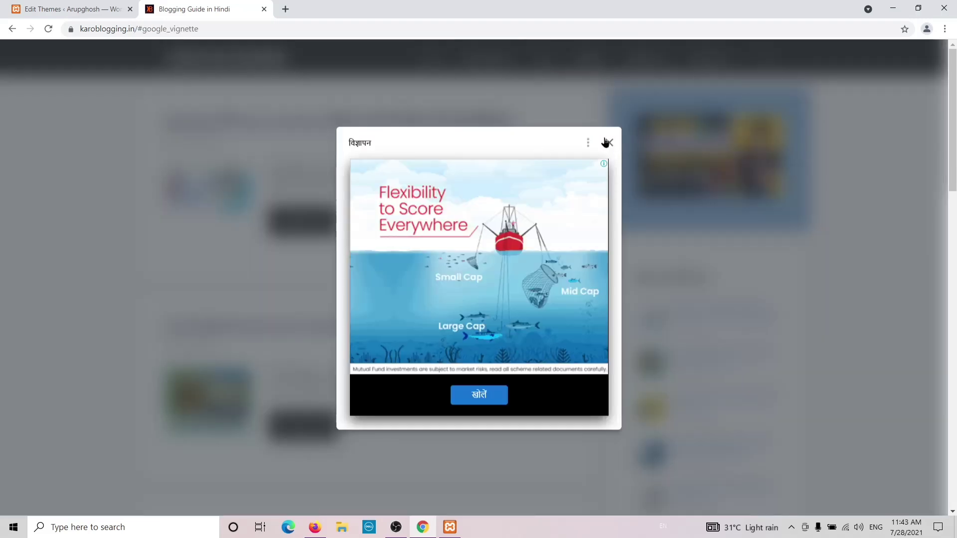
left_click(607, 144)
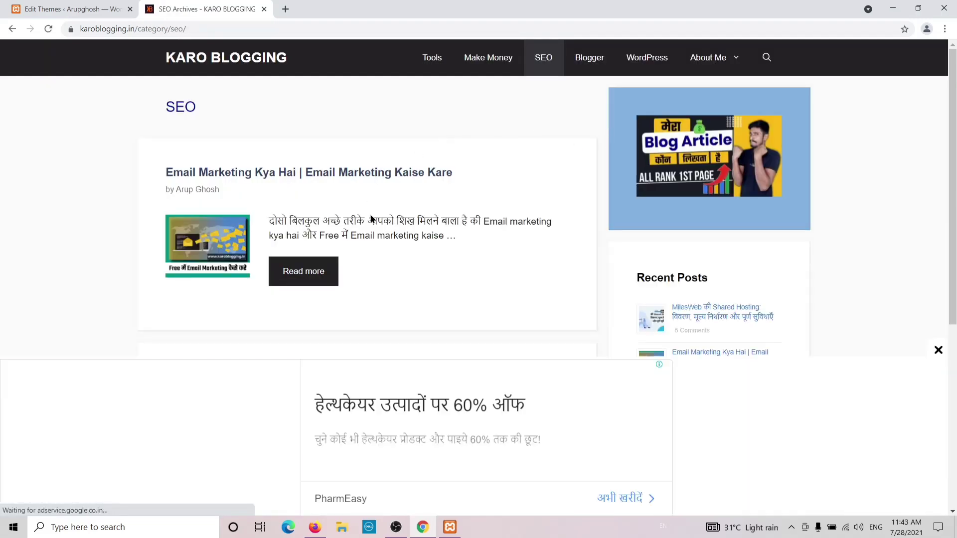
left_click(938, 350)
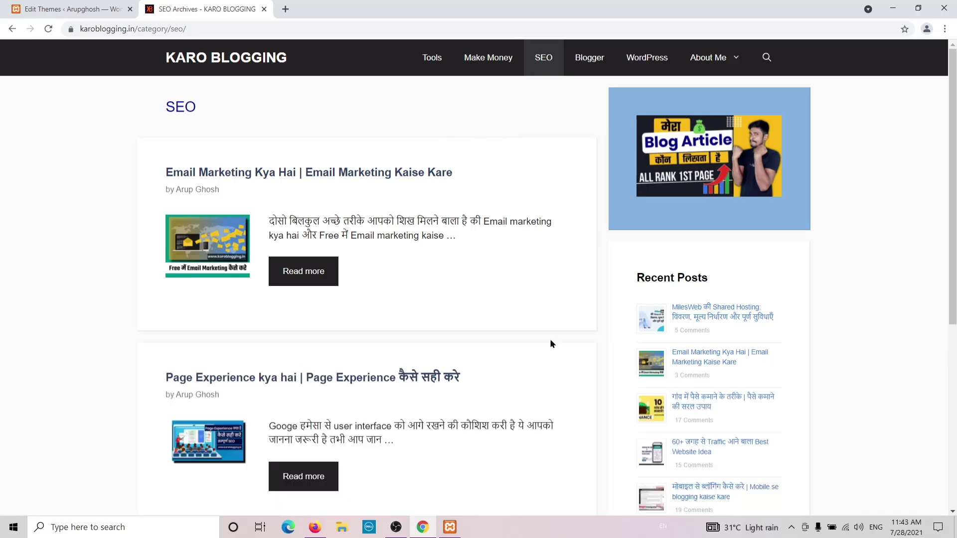
scroll(452, 339, "down", 2)
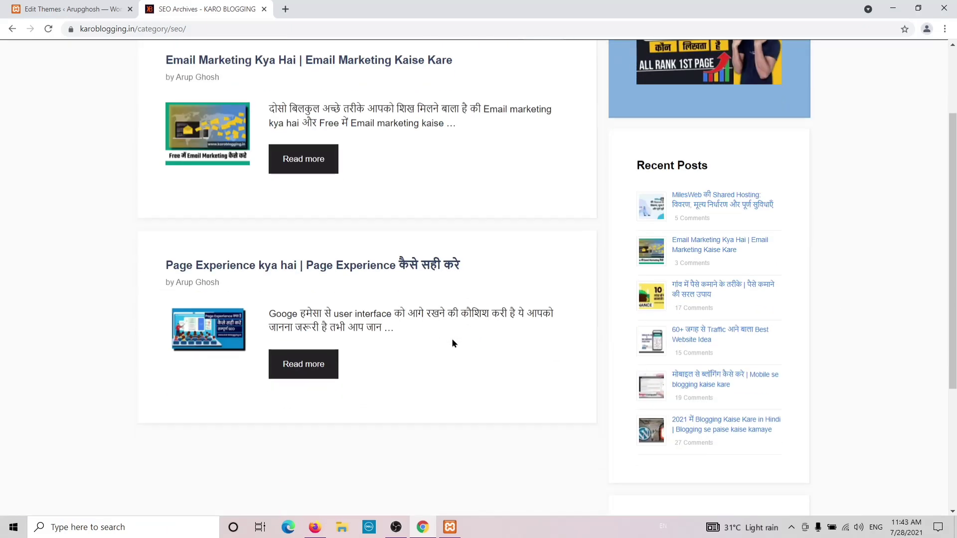
left_click(300, 368)
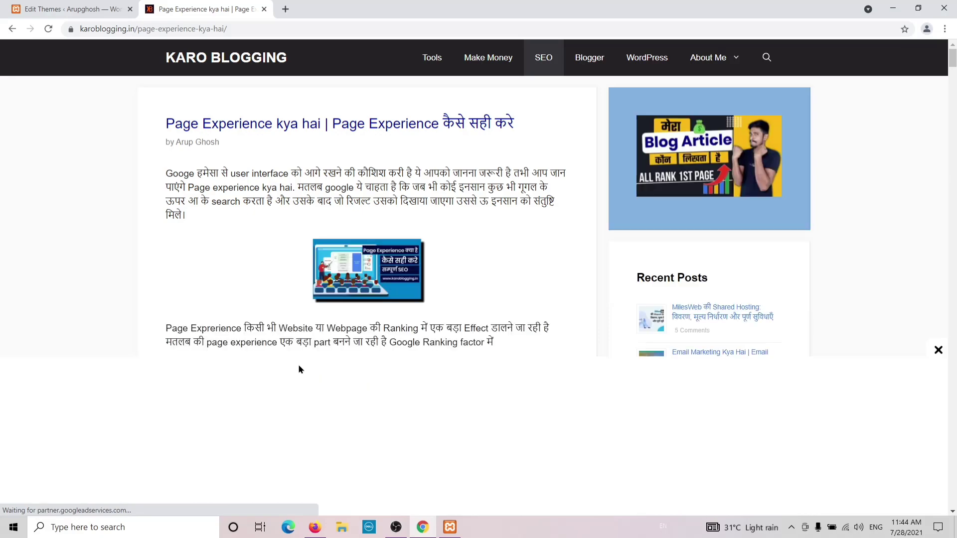
left_click(938, 350)
Find the webp_upload_mimes snippet in the article's Largest Contentful Paint advice and open its Main Code link.
scroll(344, 245, "down", 20)
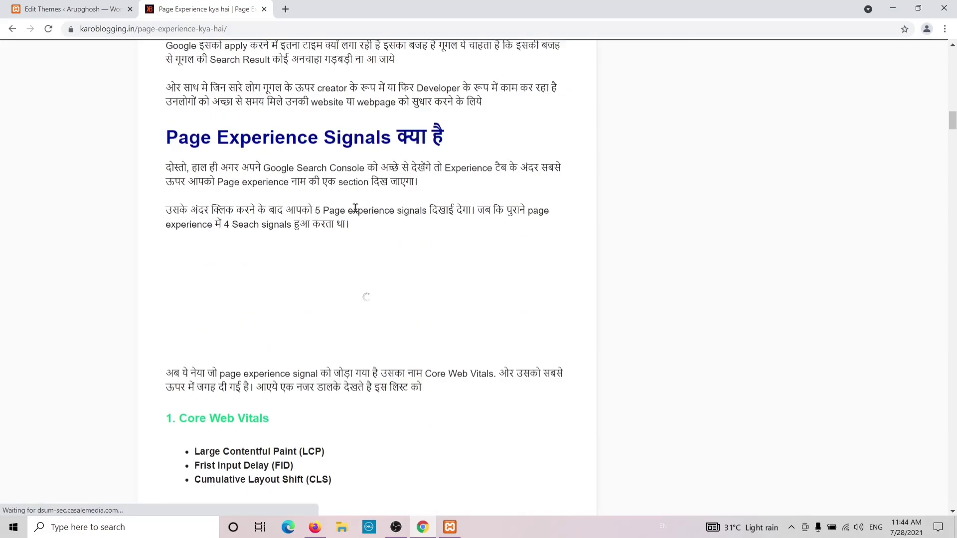
scroll(351, 221, "down", 20)
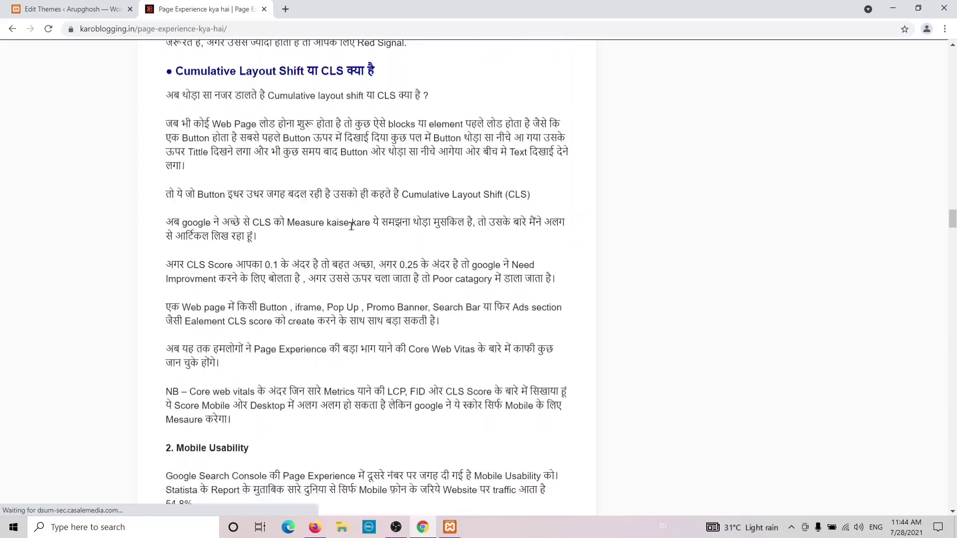
scroll(352, 229, "down", 20)
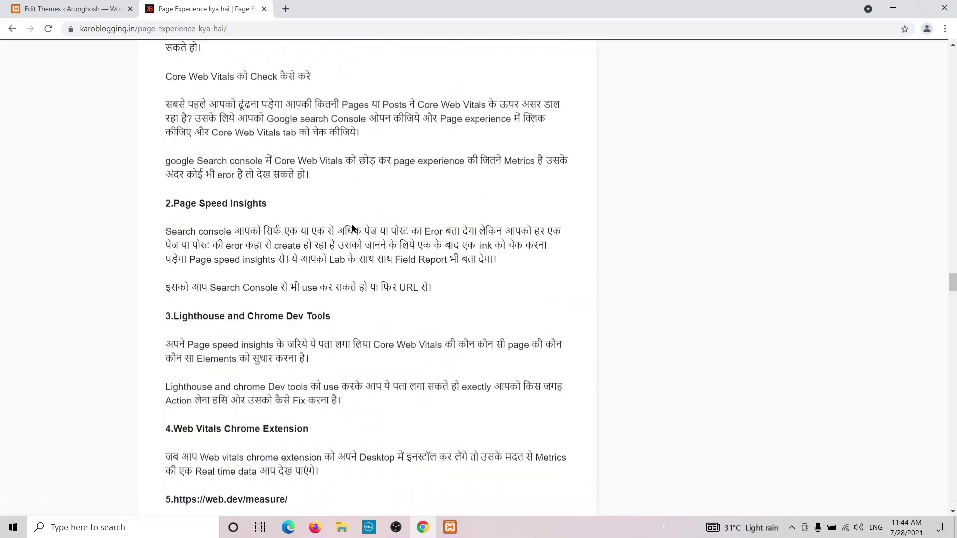
scroll(352, 225, "down", 20)
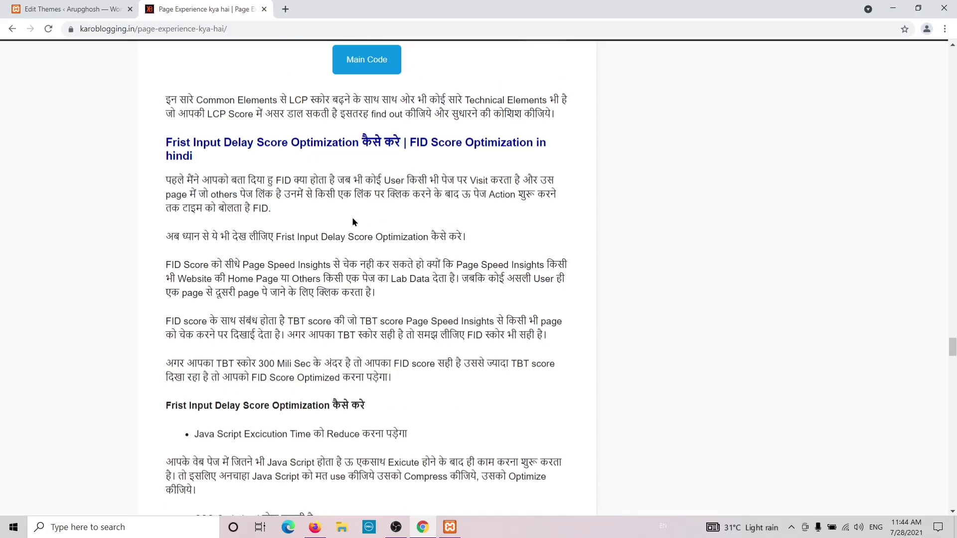
scroll(353, 223, "up", 8)
scroll(324, 260, "up", 3)
scroll(293, 298, "down", 3)
left_click_drag(154, 279, 343, 432)
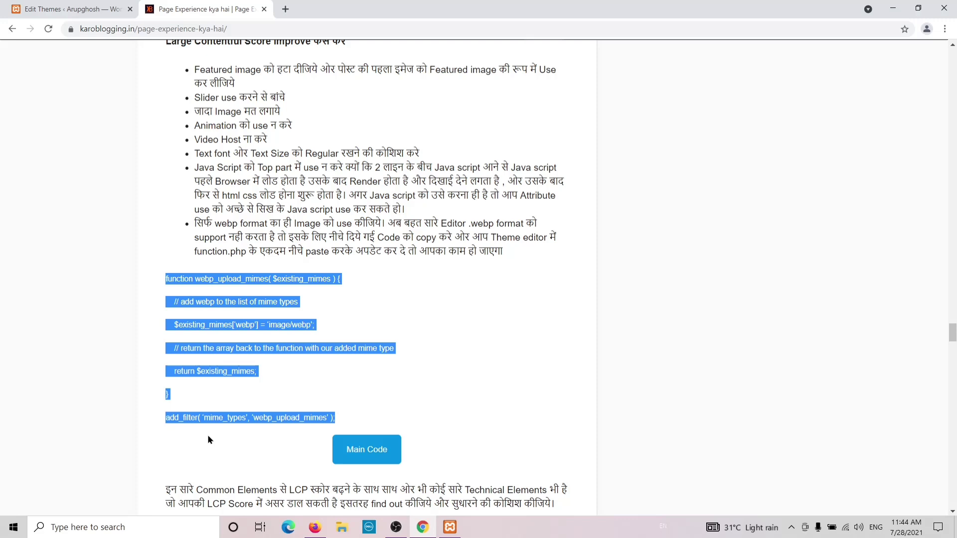
left_click(106, 446)
left_click(378, 452)
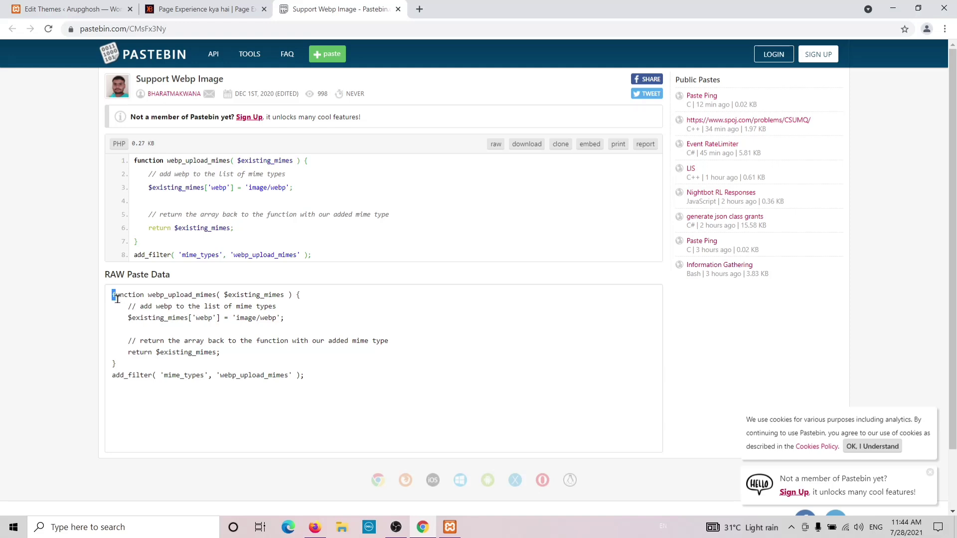
triple_click(113, 295)
left_click(55, 293)
left_click_drag(113, 295, 117, 364)
left_click(52, 336)
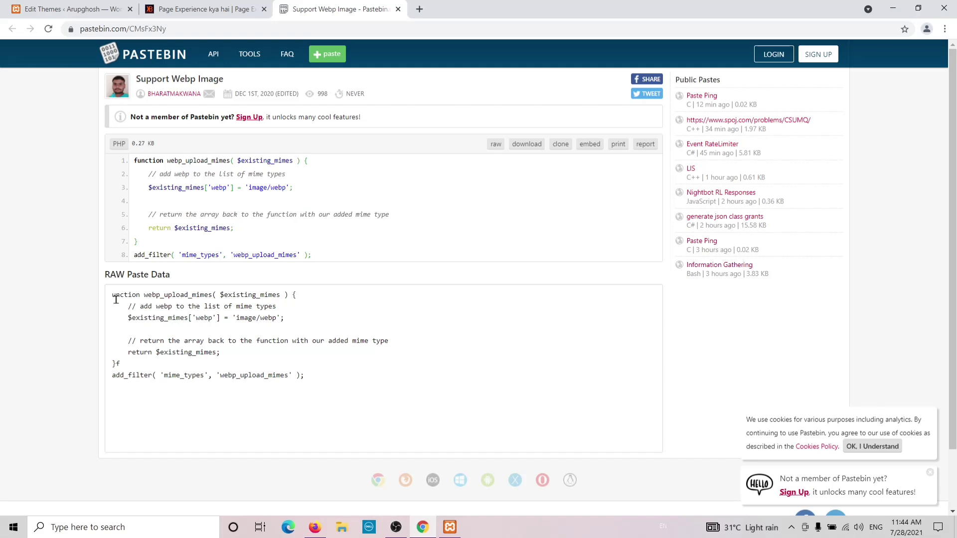
left_click_drag(122, 363, 116, 364)
left_click(46, 29)
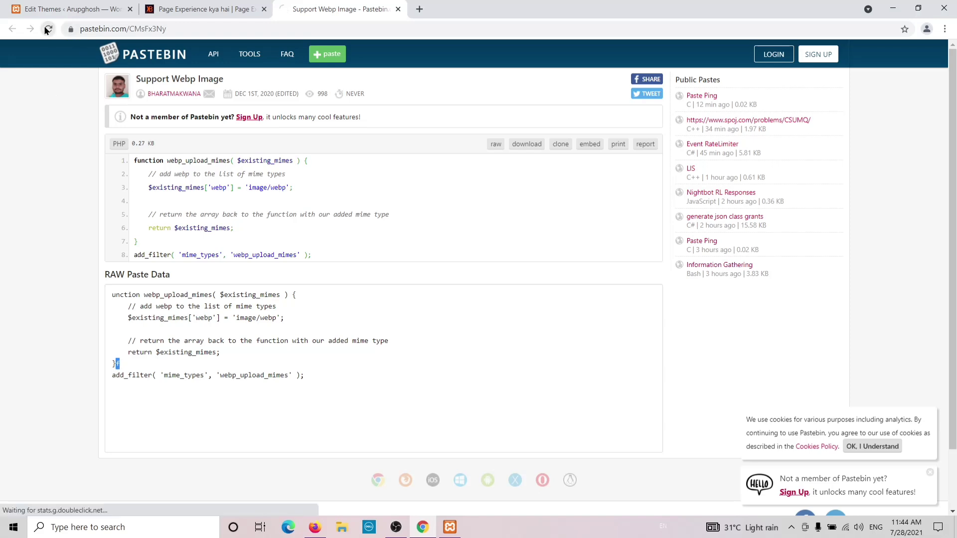
Copy the complete webp_upload_mimes code, including the add_filter line, from the raw paste data.
left_click(111, 295)
left_click_drag(118, 305, 297, 376)
right_click(298, 376)
left_click(334, 240)
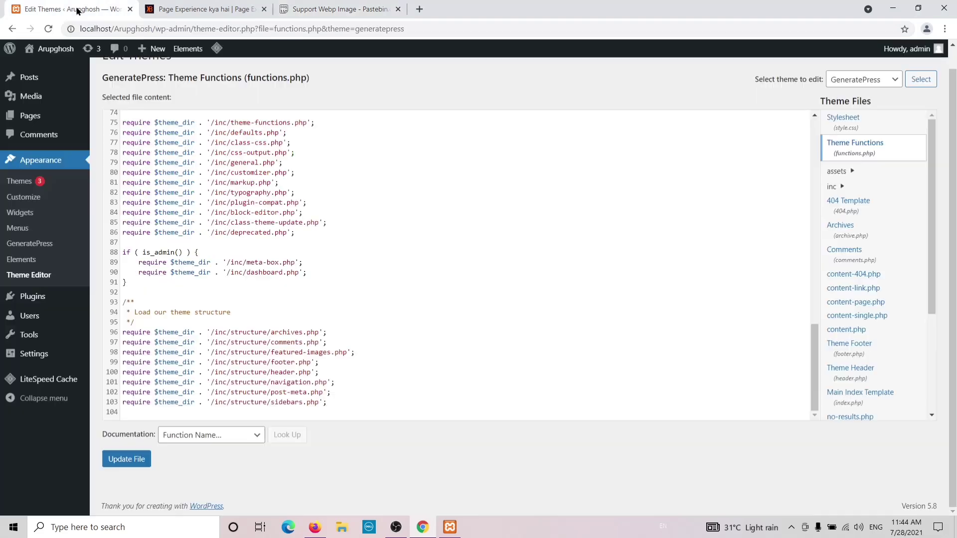
Paste the copied WebP code at the end of the theme's functions.php and insert a blank line above the function.
left_click(77, 9)
left_click(133, 411)
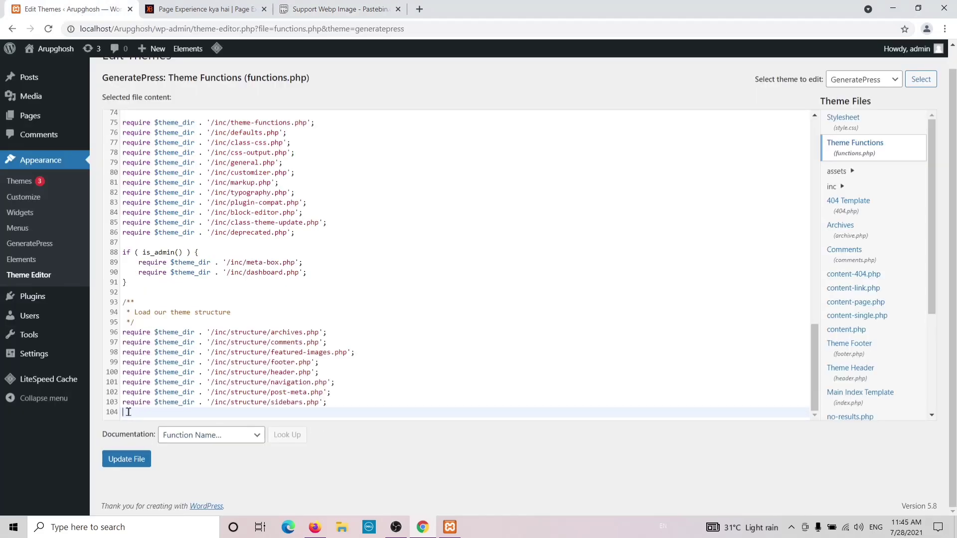
right_click(133, 411)
left_click(160, 322)
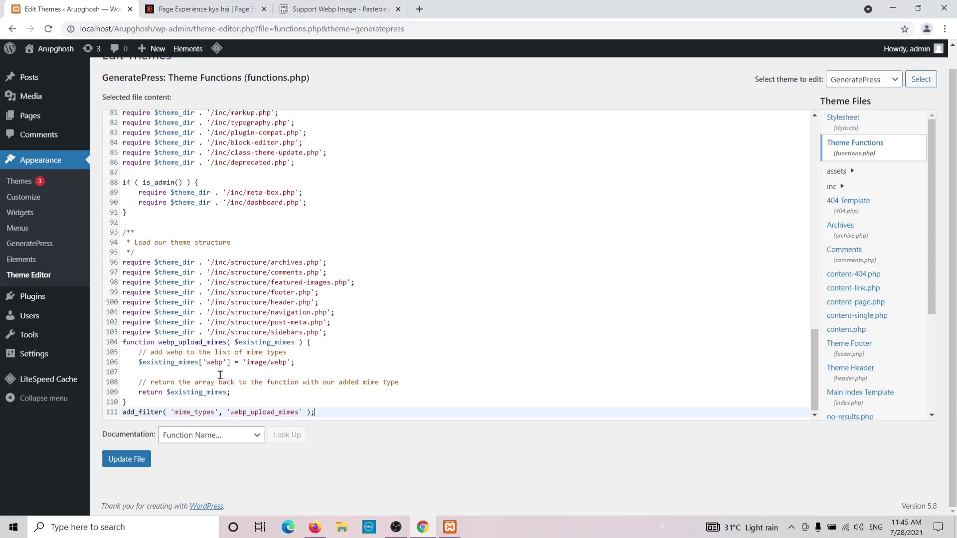
left_click(339, 332)
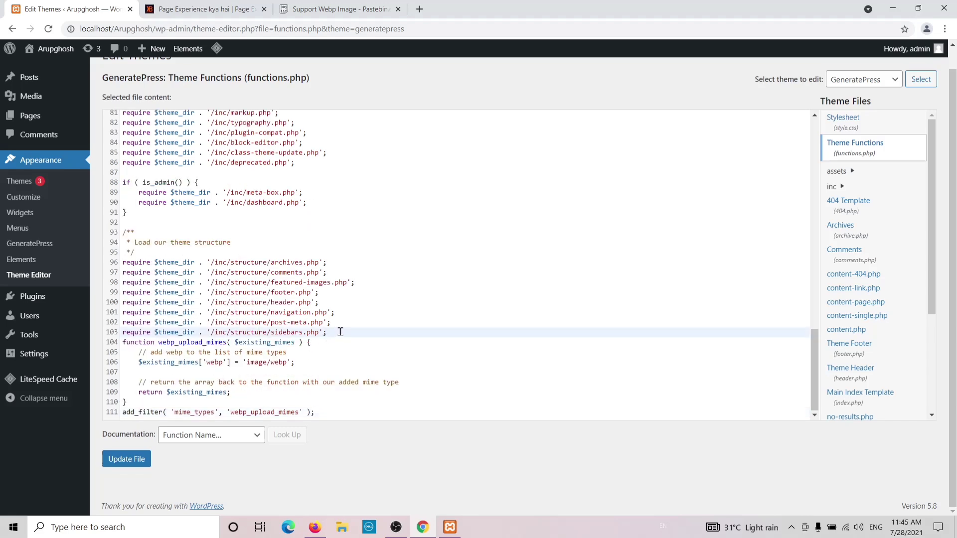
key("Return")
scroll(180, 359, "down", 1)
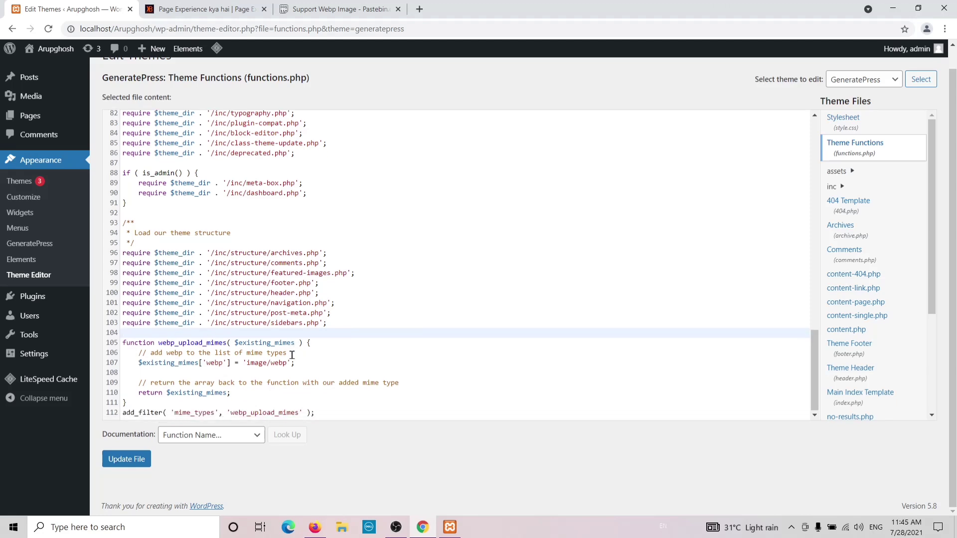
Save the WebP code in functions.php and revisit the matching snippet in the karoblogging.in article.
left_click(120, 459)
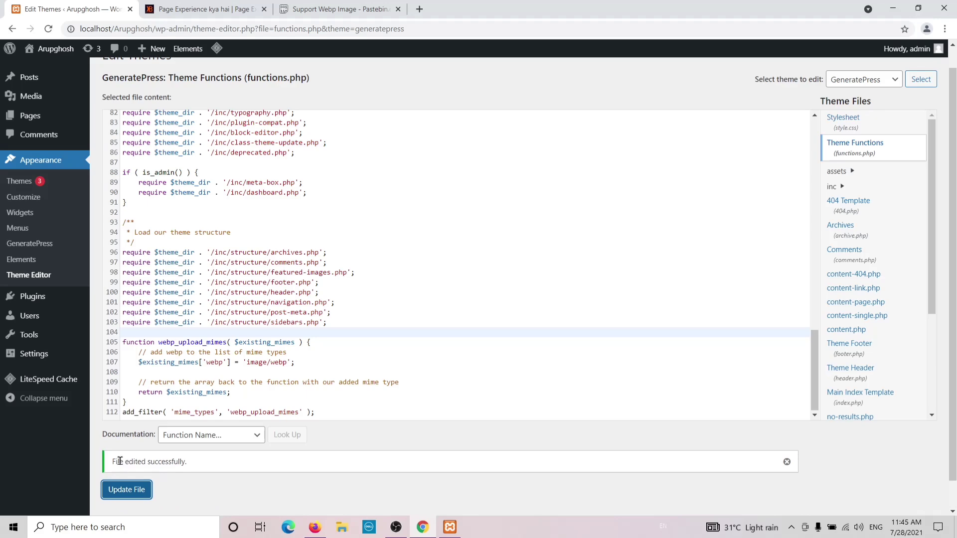
left_click(204, 9)
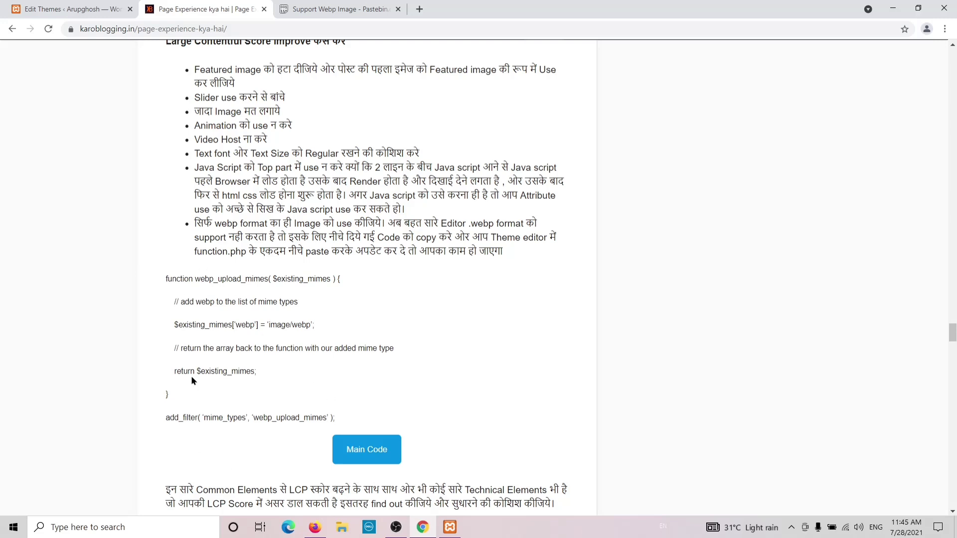
left_click(82, 9)
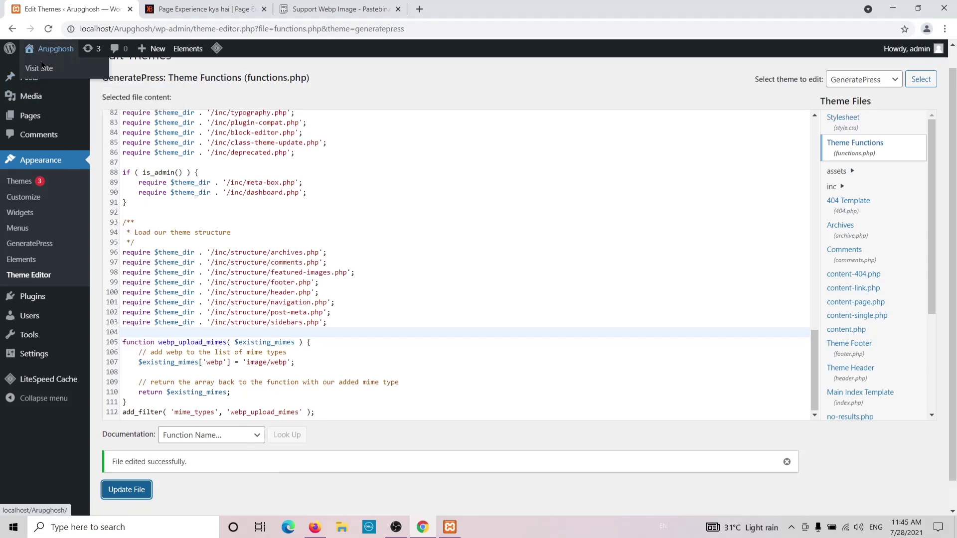
Open the "IPL 2021: Team-wise one trustworthy player in the season" post from the site's front page and examine its images and URL suffix.
left_click(42, 68)
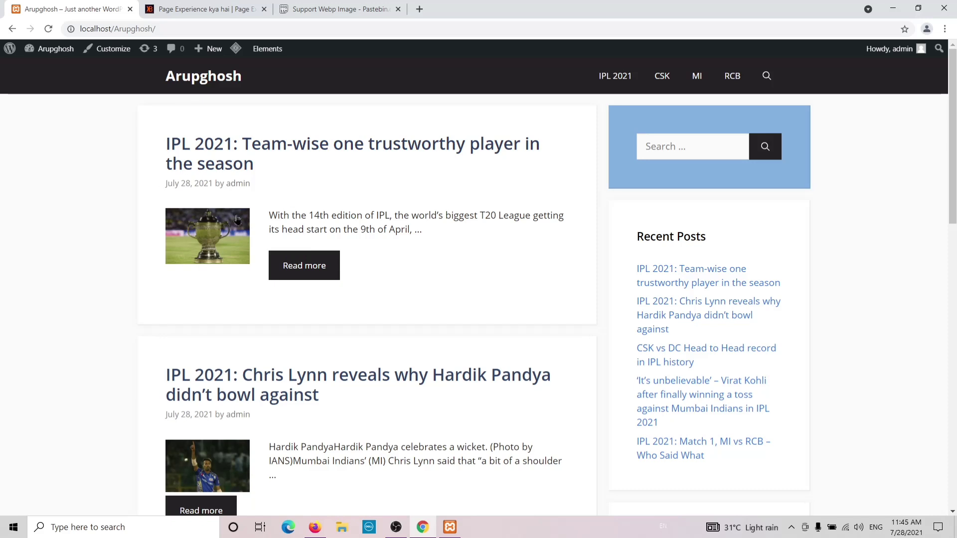
left_click(307, 272)
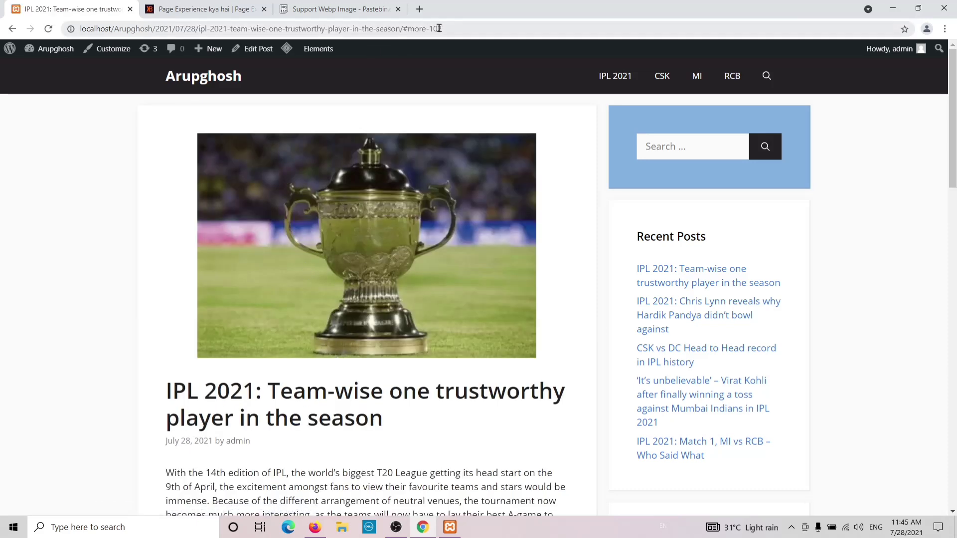
left_click_drag(438, 28, 403, 31)
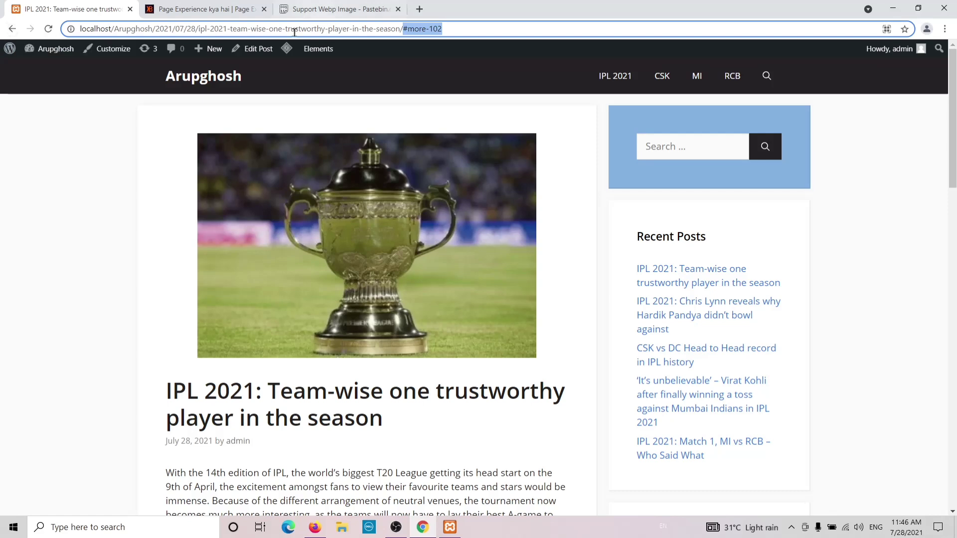
scroll(342, 316, "down", 5)
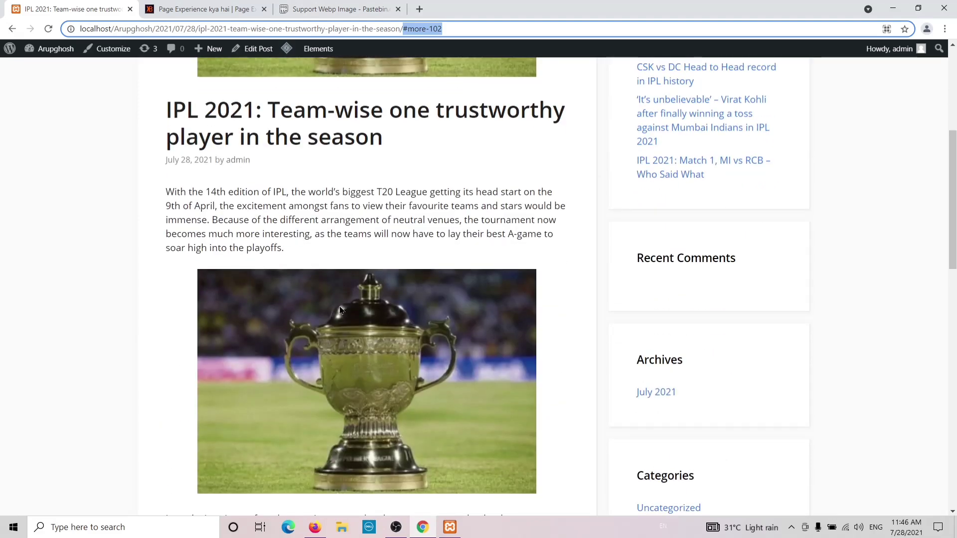
scroll(340, 310, "up", 5)
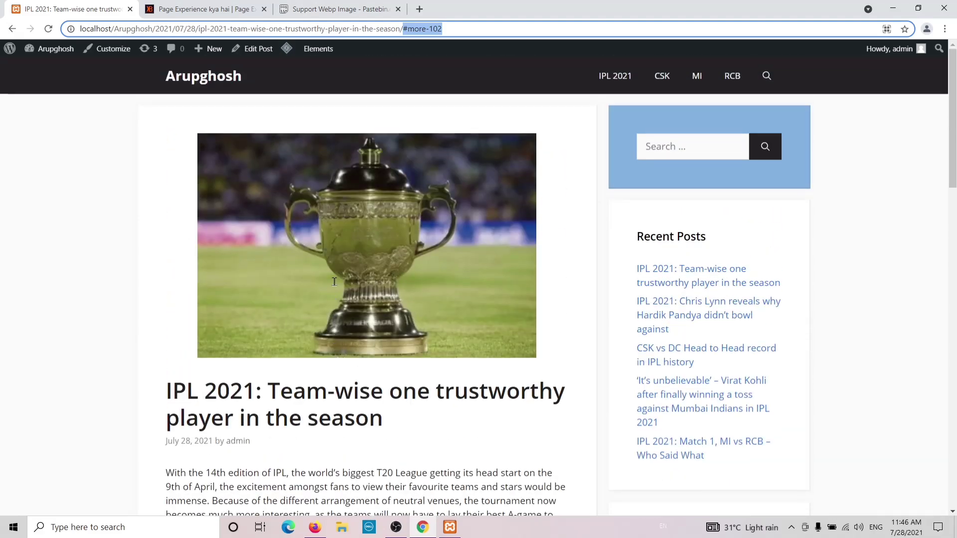
scroll(334, 282, "down", 4)
scroll(334, 282, "down", 16)
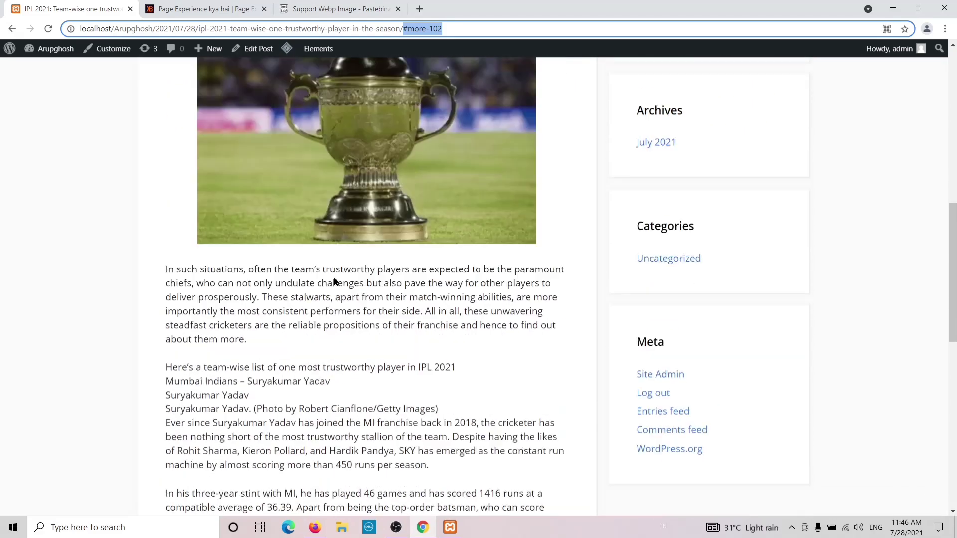
scroll(332, 268, "up", 20)
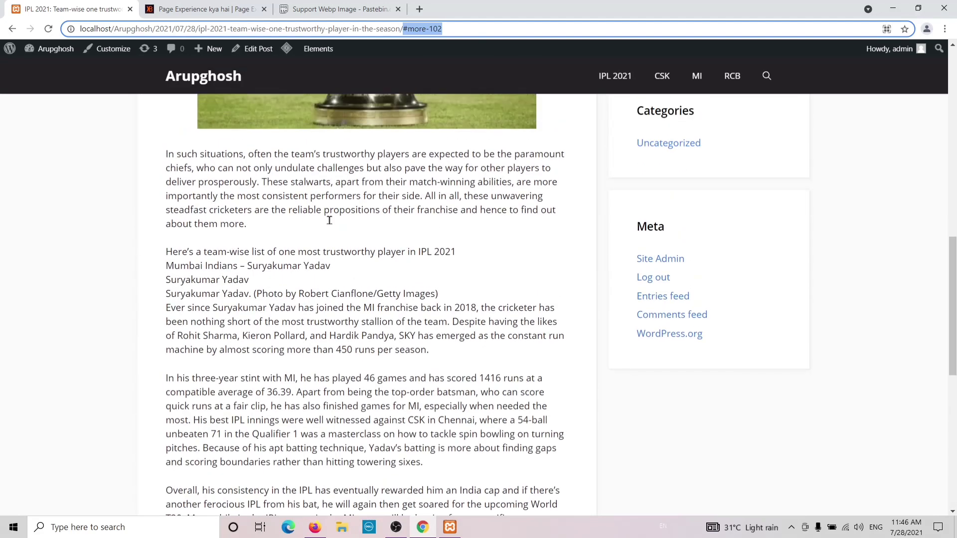
key("alt+Left")
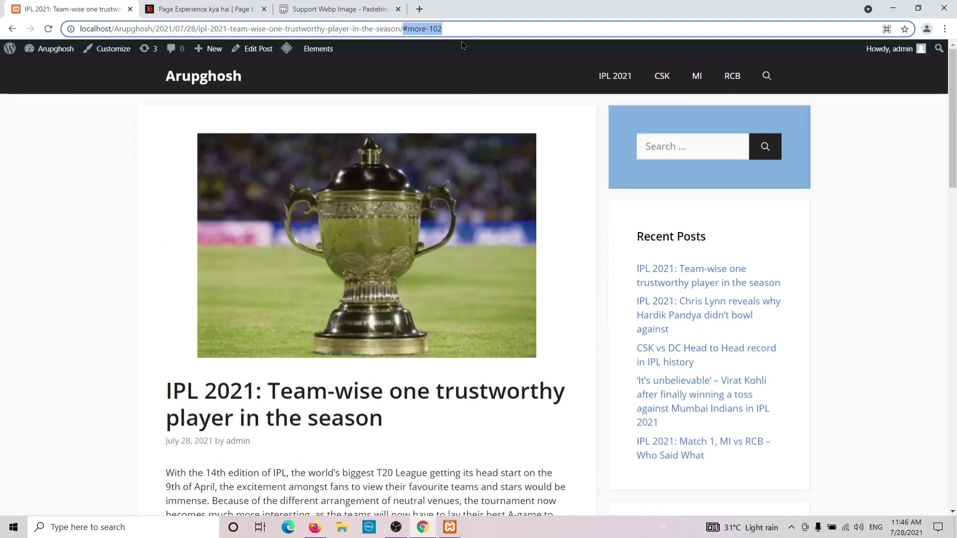
Return to the front page, reopen the same post through Read more, and inspect its repeated trophy image and the #more-102 URL suffix.
left_click(11, 29)
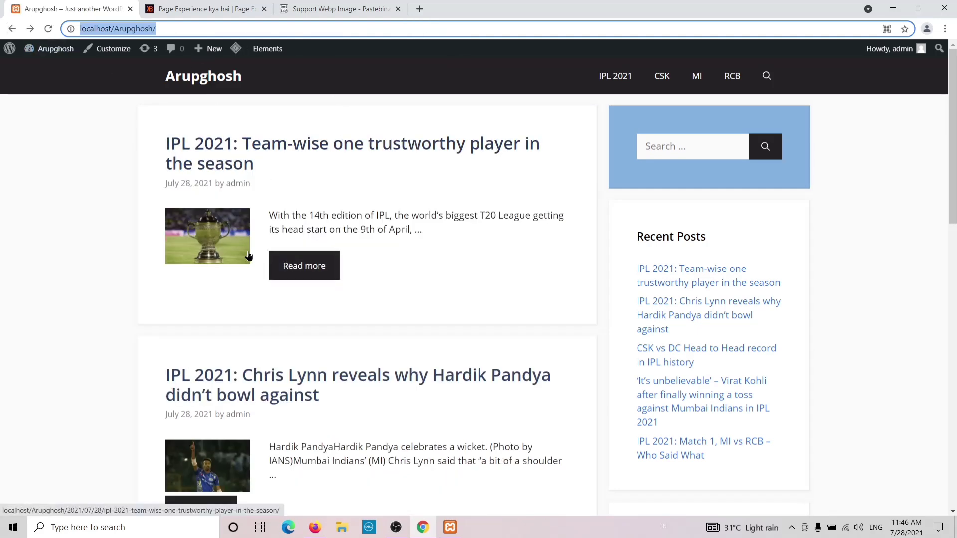
left_click(308, 271)
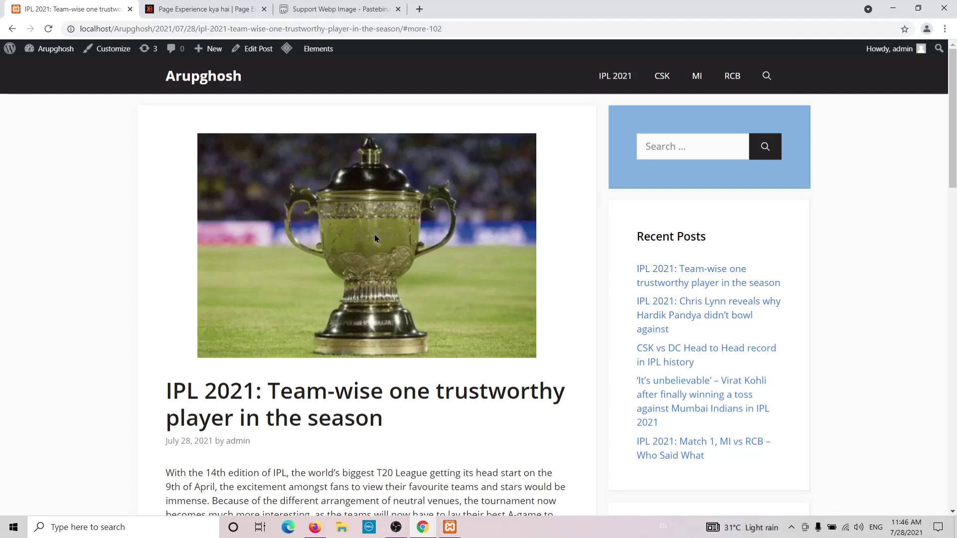
scroll(380, 214, "down", 5)
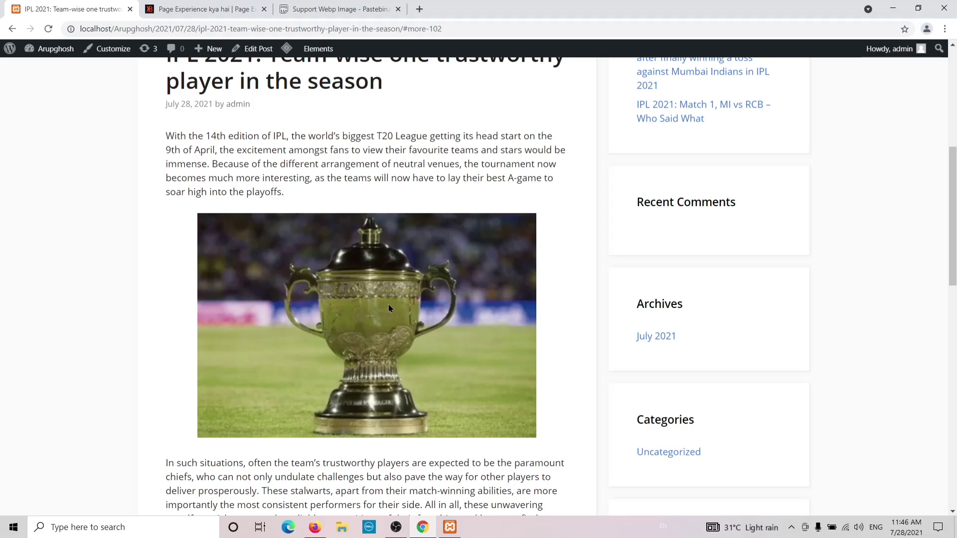
scroll(387, 306, "up", 4)
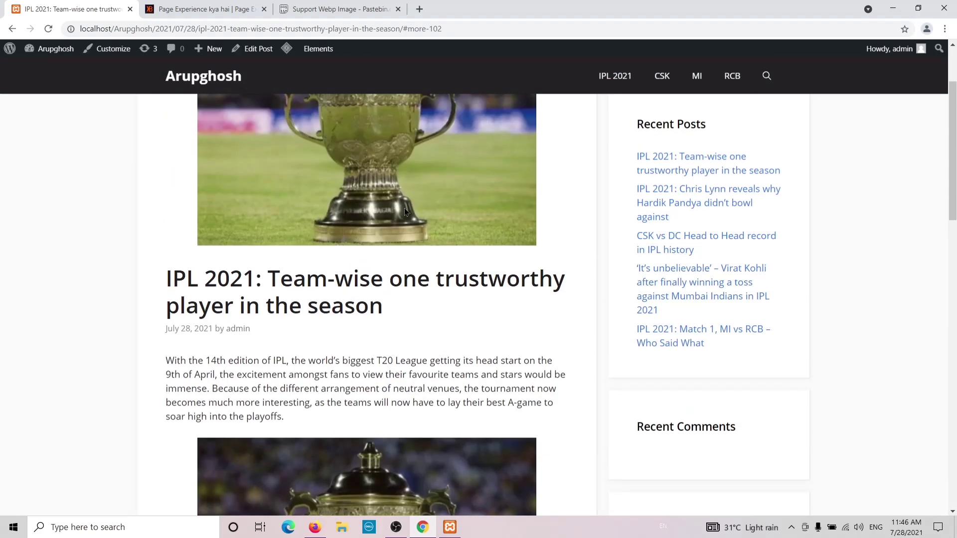
scroll(368, 338, "up", 2)
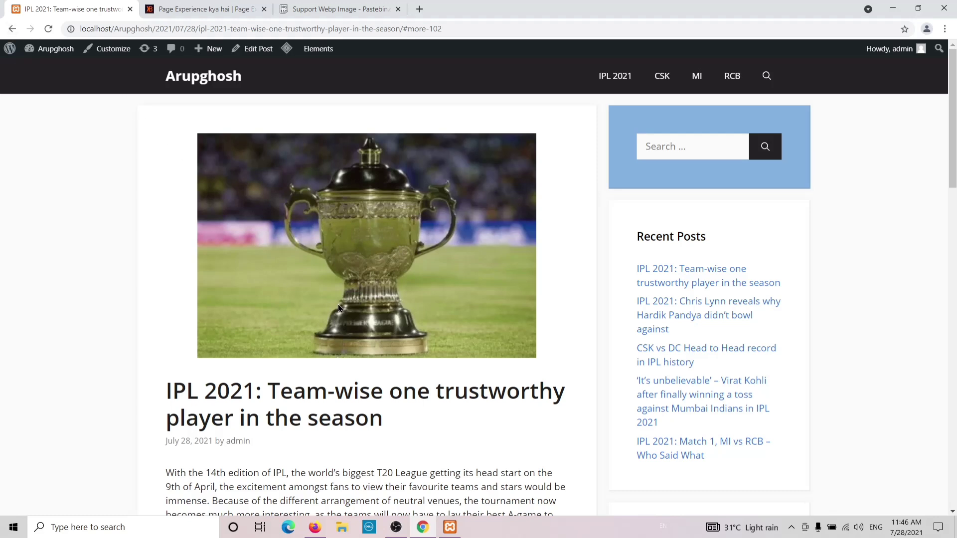
double_click(461, 18)
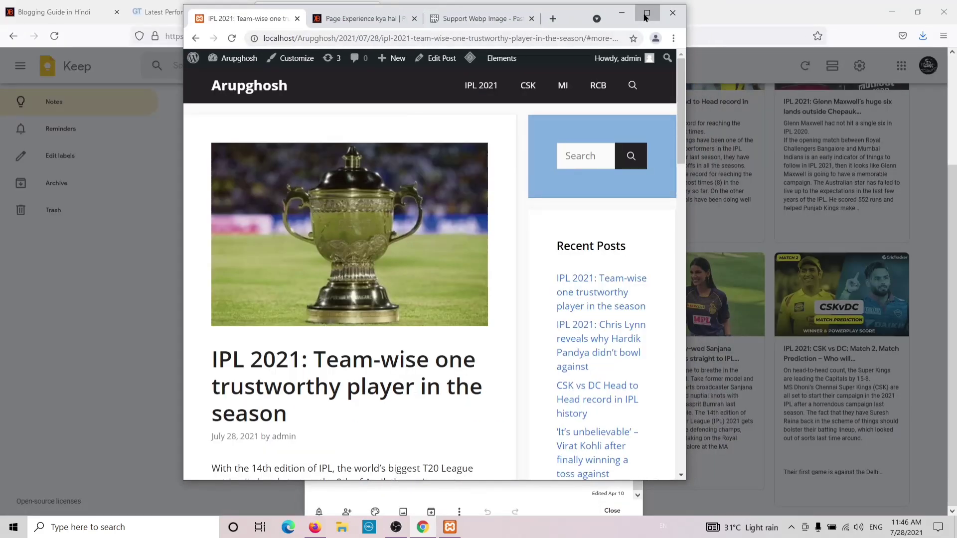
left_click(646, 14)
left_click_drag(454, 29, 403, 29)
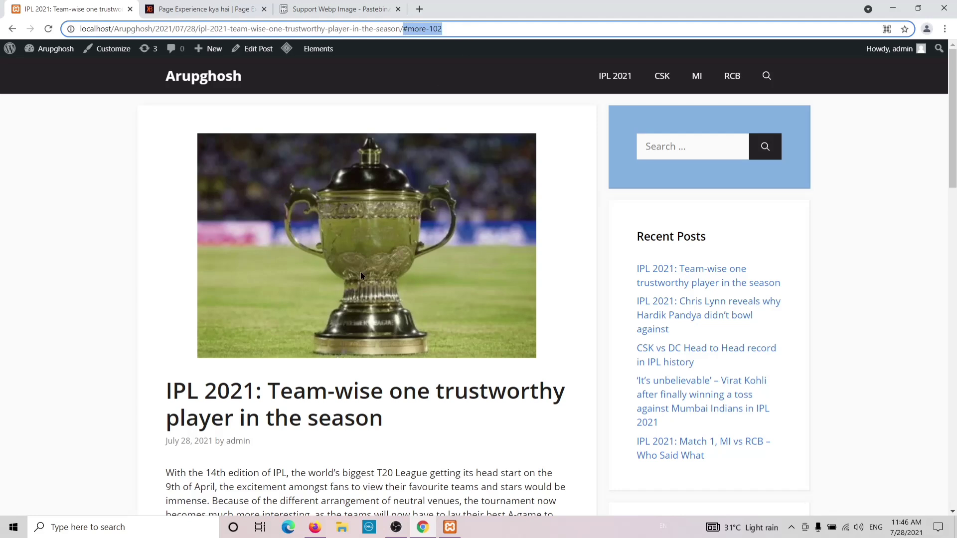
Turn off the display of featured images on single posts in the Customizer's Blog layout settings.
left_click(11, 29)
left_click(11, 29)
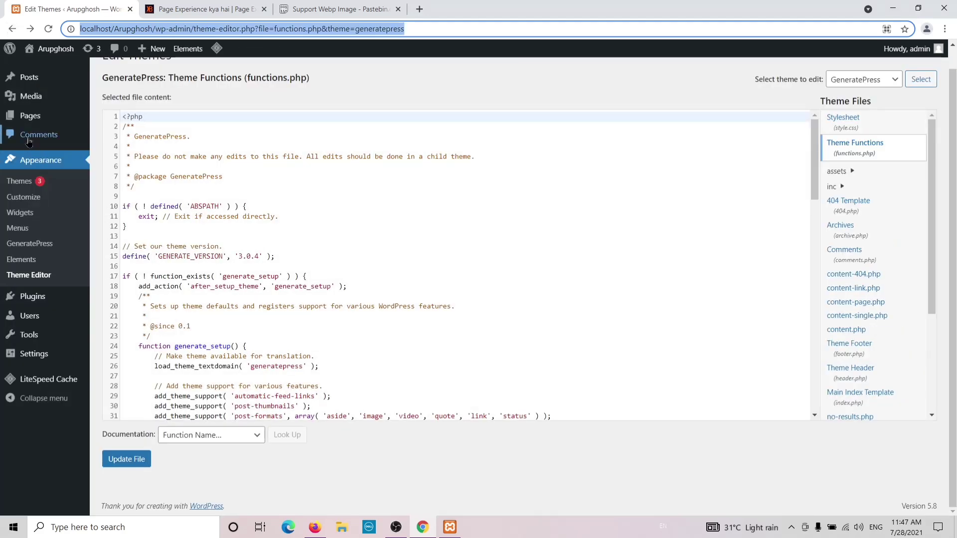
left_click(42, 201)
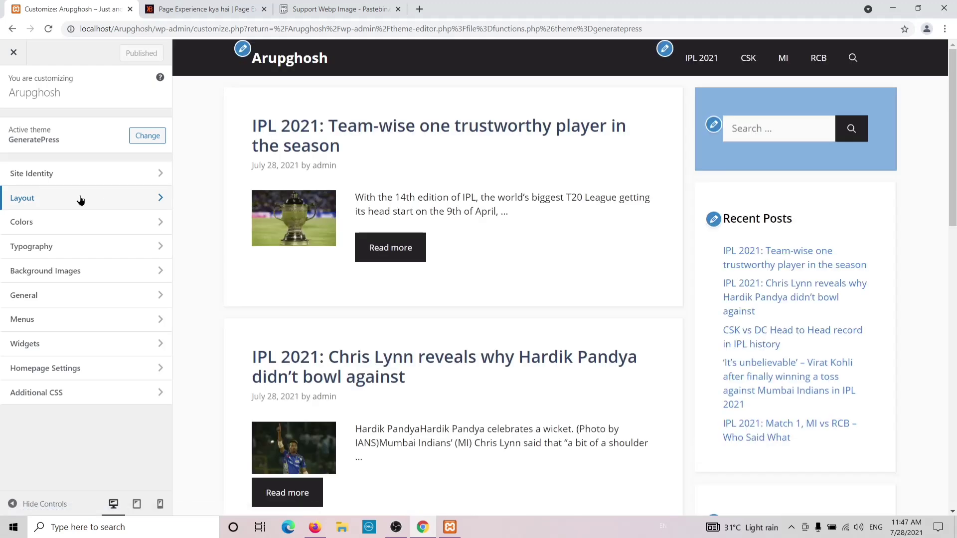
left_click(80, 200)
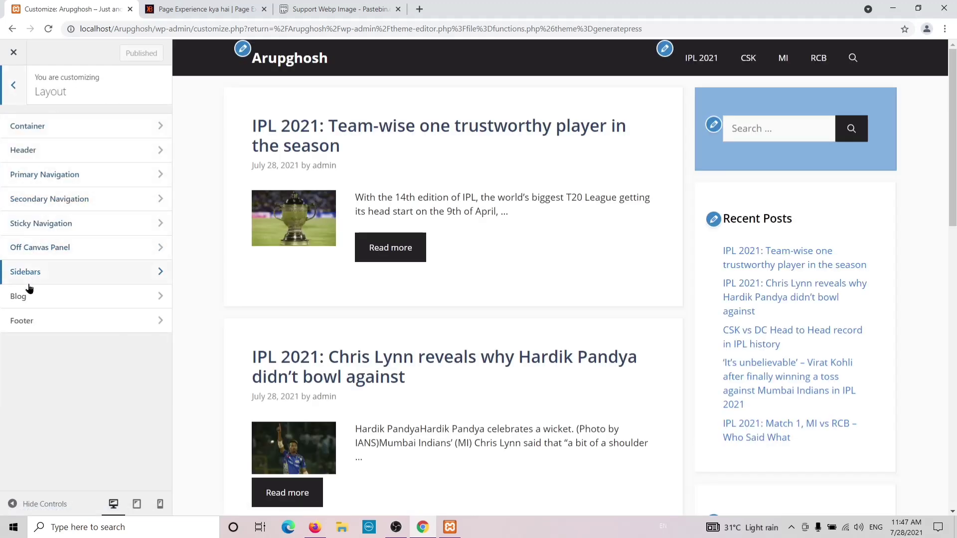
left_click(37, 303)
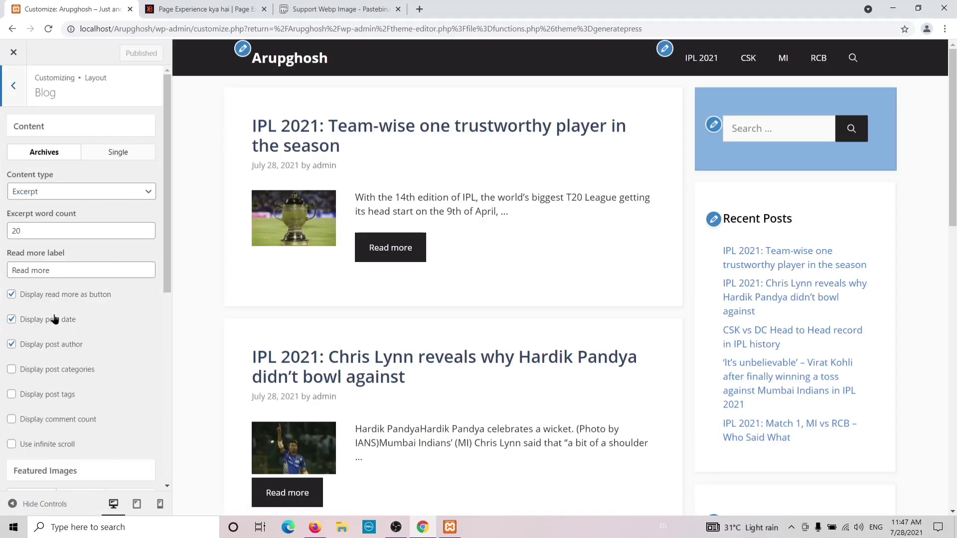
scroll(117, 156, "down", 7)
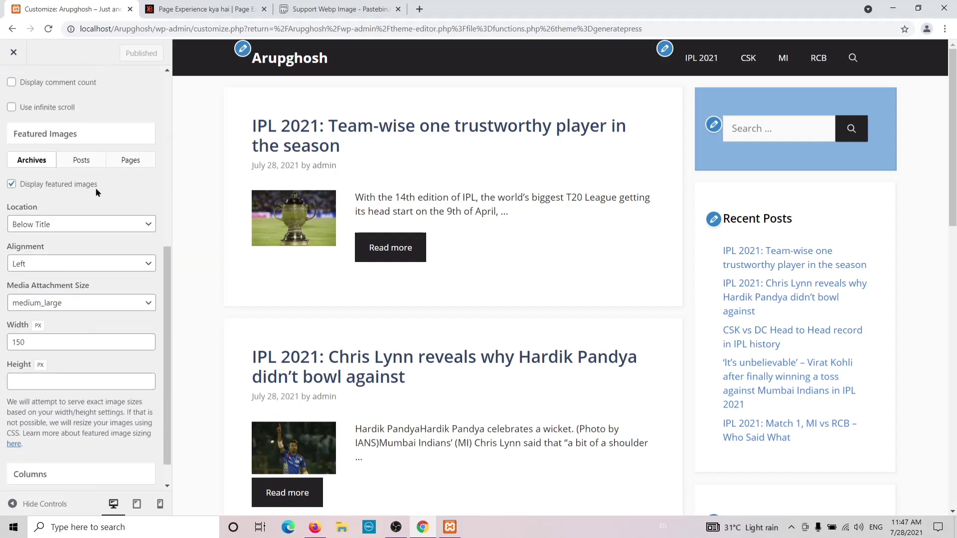
left_click(79, 160)
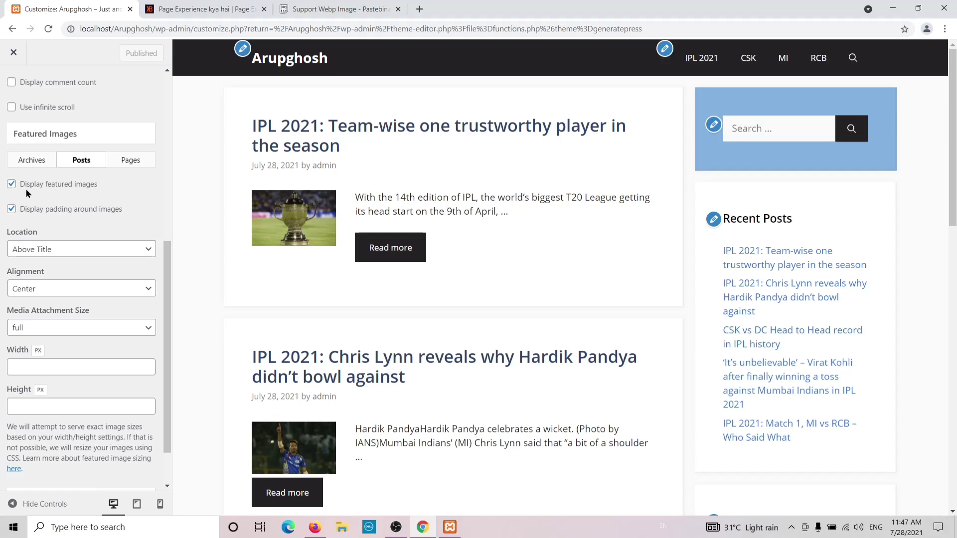
left_click(11, 184)
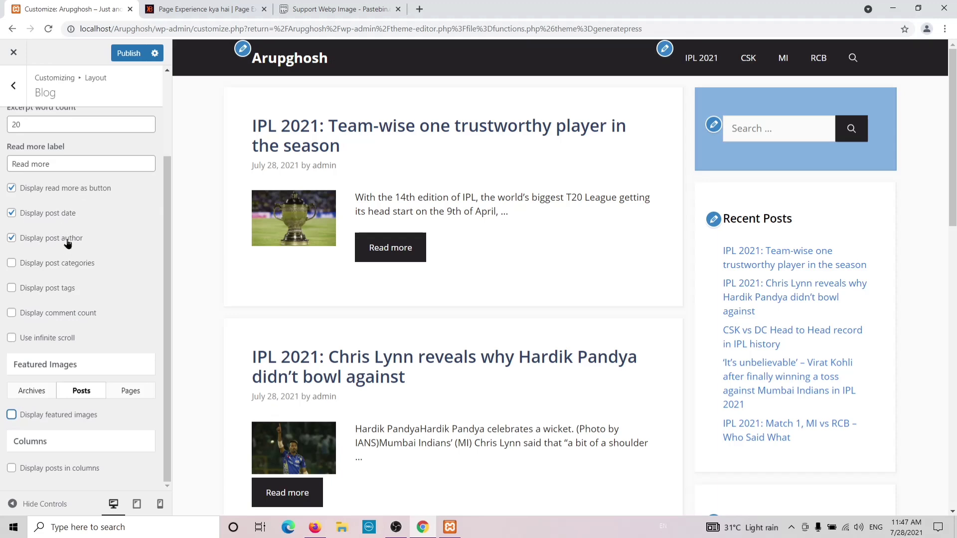
Check the team-wise IPL post in the Customizer preview and publish the featured image change.
scroll(68, 244, "up", 2)
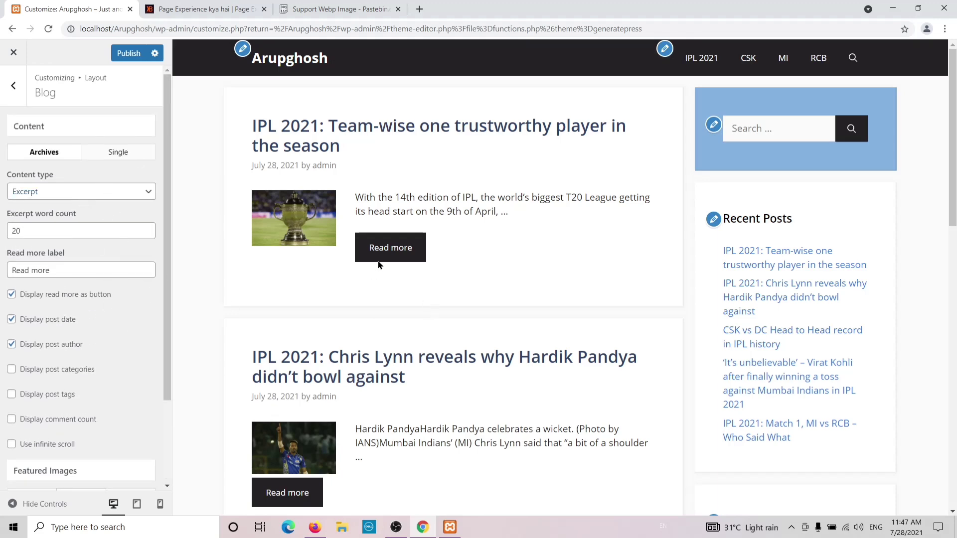
left_click(395, 258)
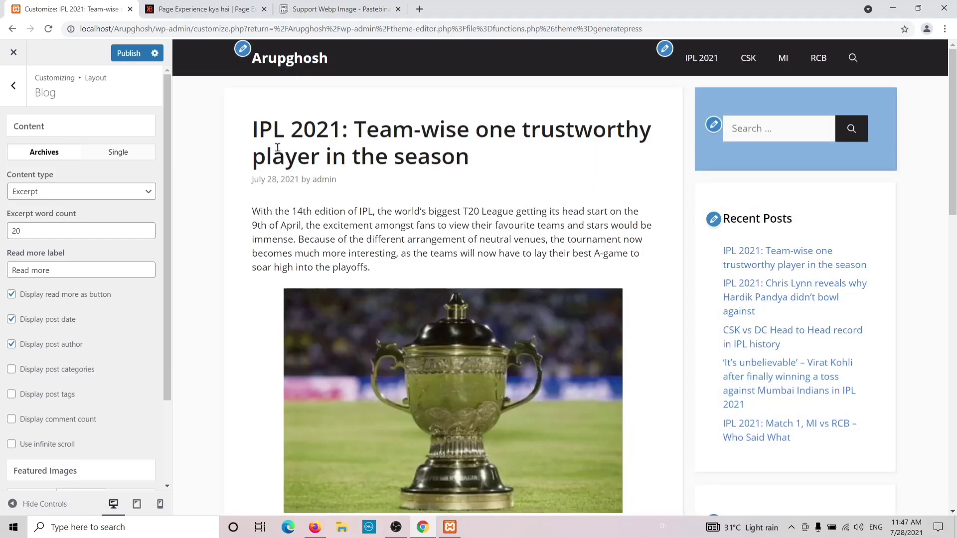
scroll(465, 309, "down", 3)
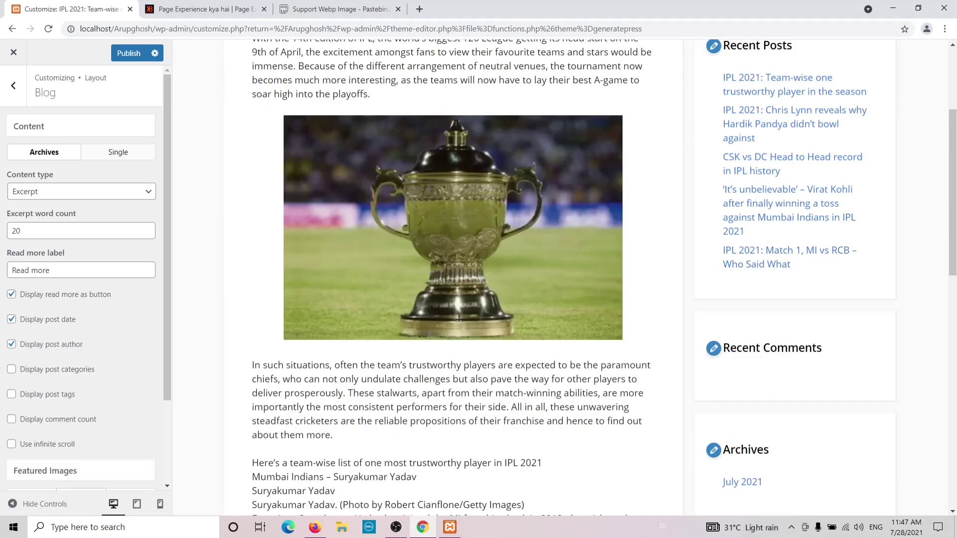
scroll(464, 310, "down", 2)
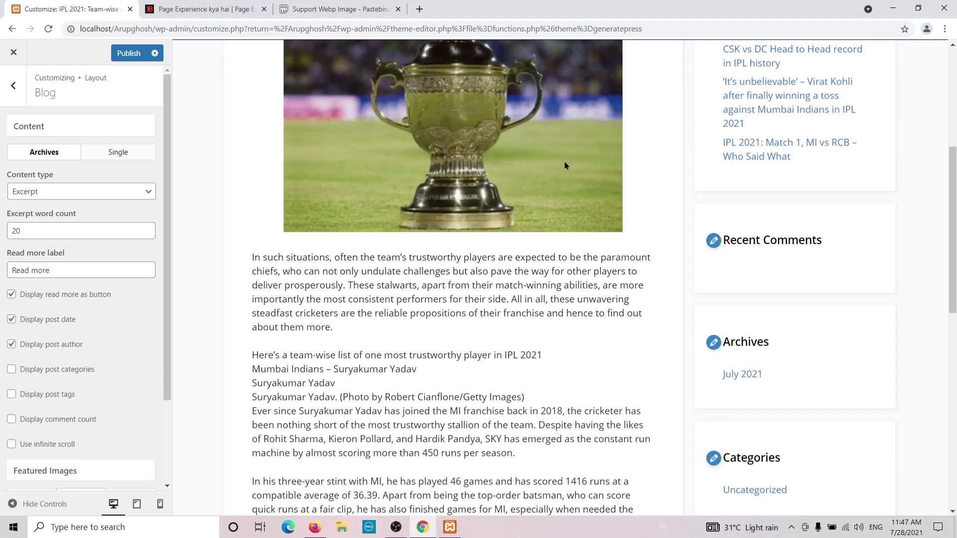
scroll(409, 188, "up", 4)
scroll(408, 188, "up", 1)
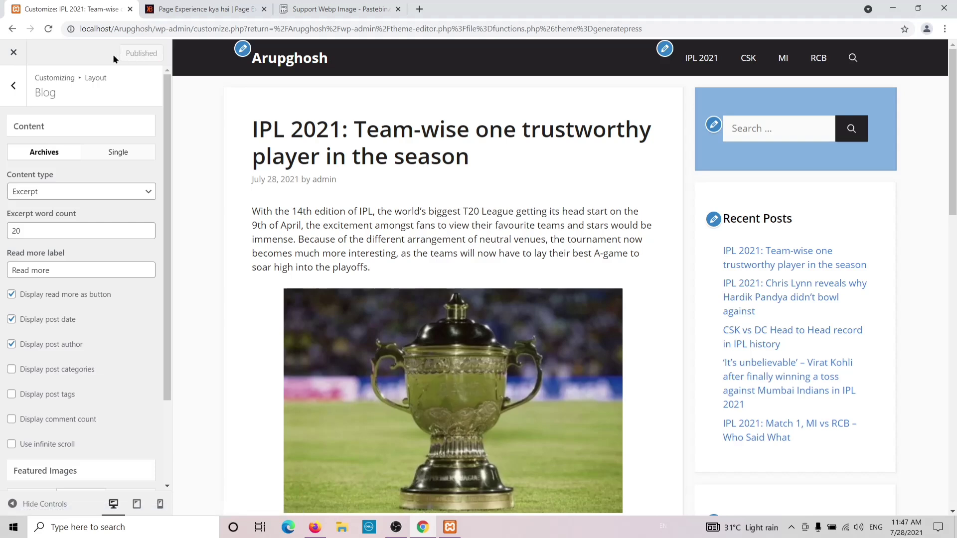
Close the Customizer and look through functions.php in the Theme Editor.
left_click(14, 88)
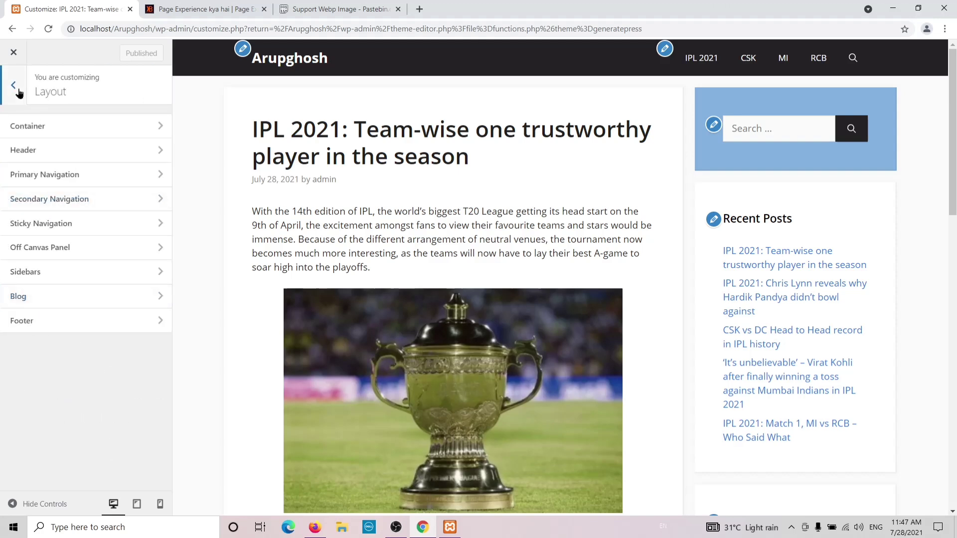
left_click(17, 90)
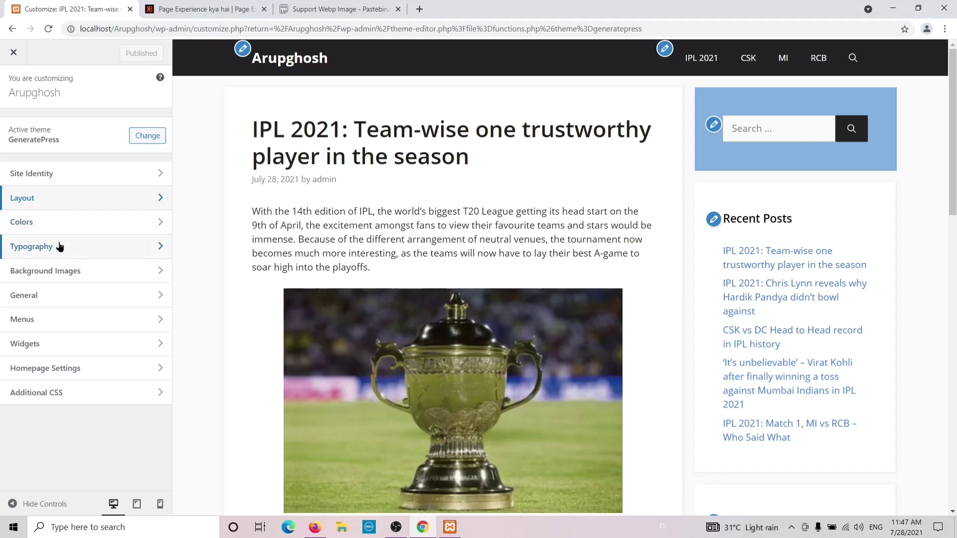
left_click(13, 54)
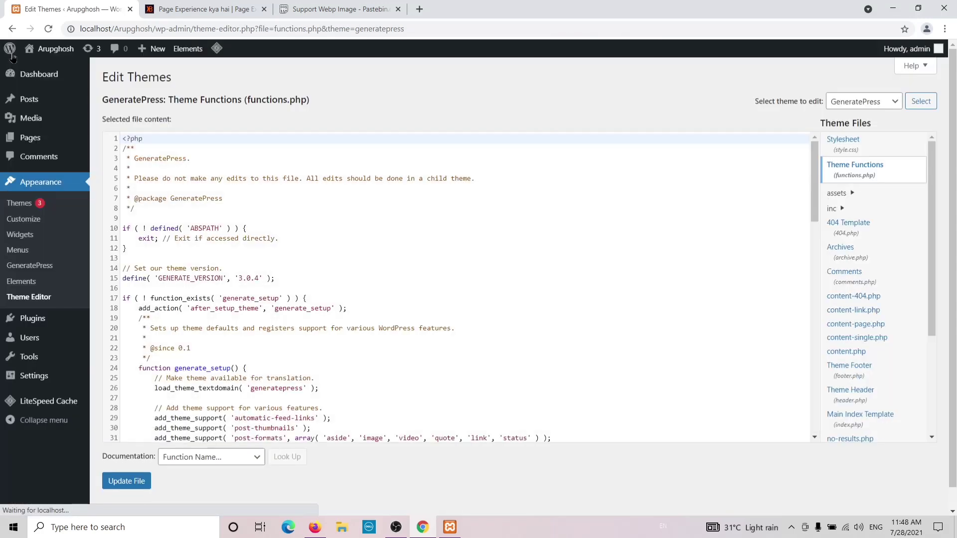
scroll(359, 291, "down", 10)
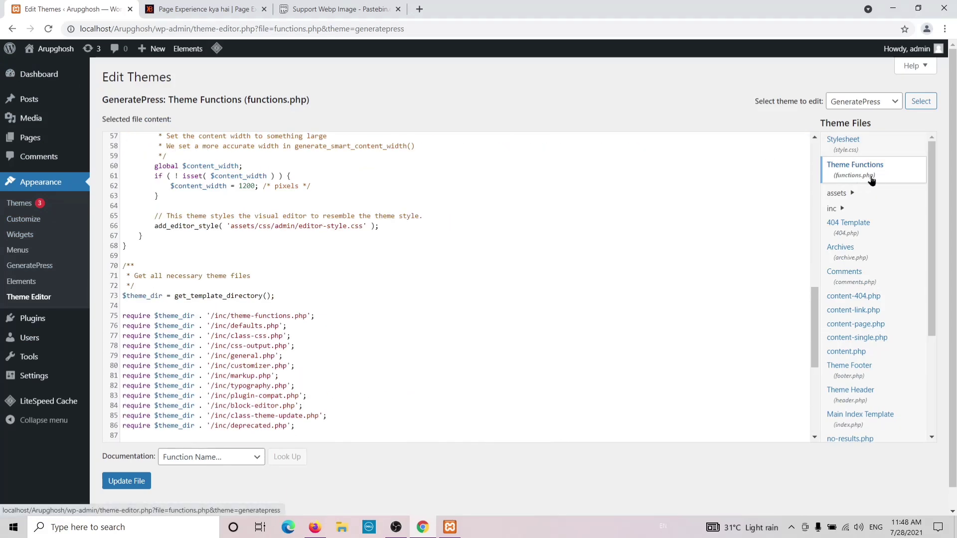
Search Google in a new browser tab for "remove more tag from generatepress".
left_click(419, 9)
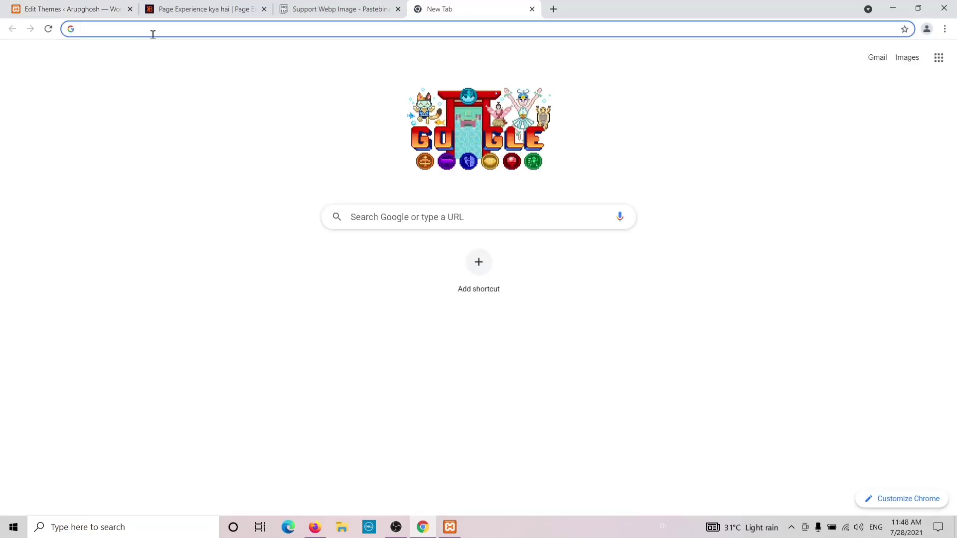
type("remove ")
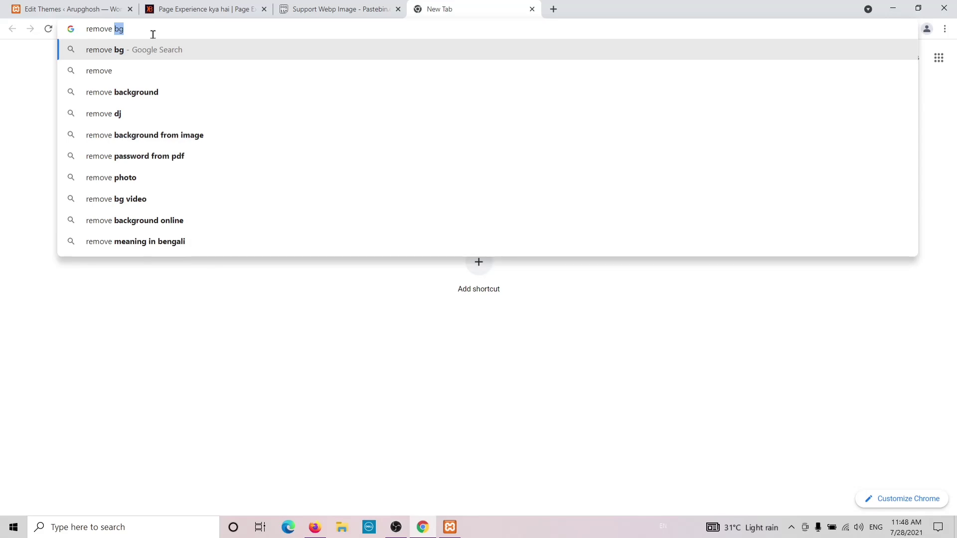
type("m")
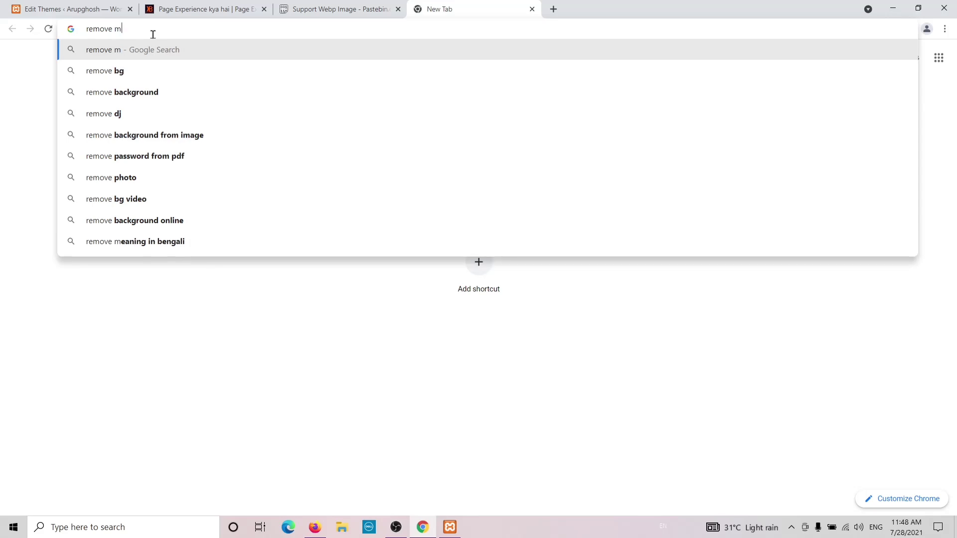
type("ore tag ")
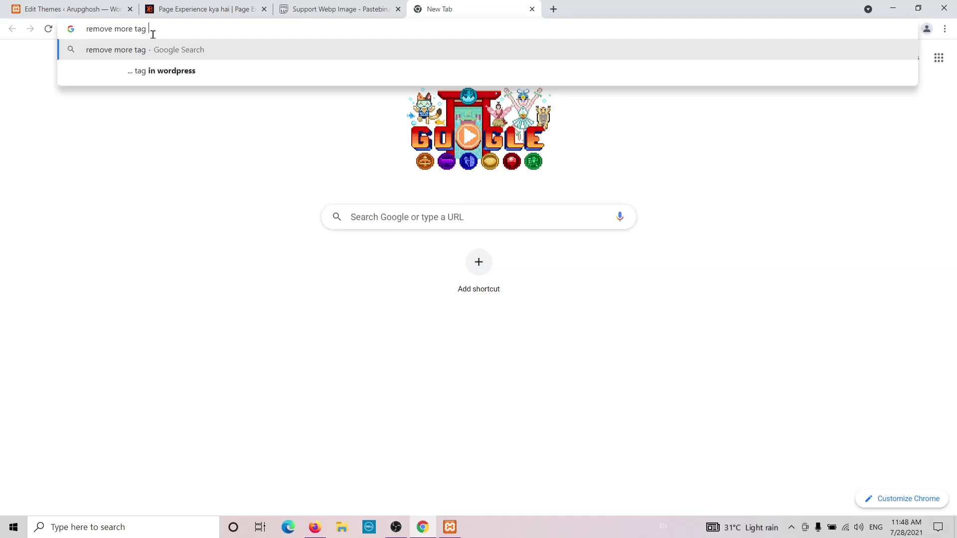
type("from generate")
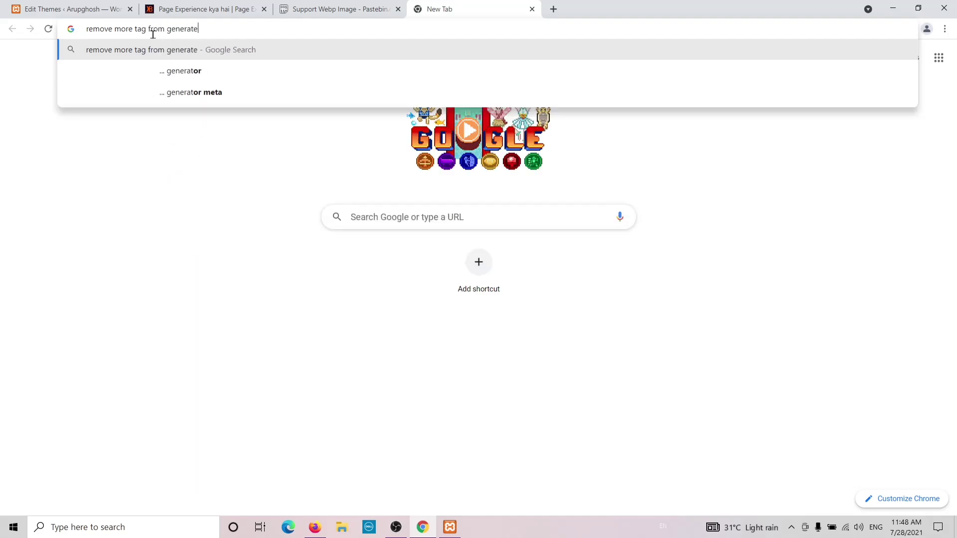
type("pressw")
key("Return")
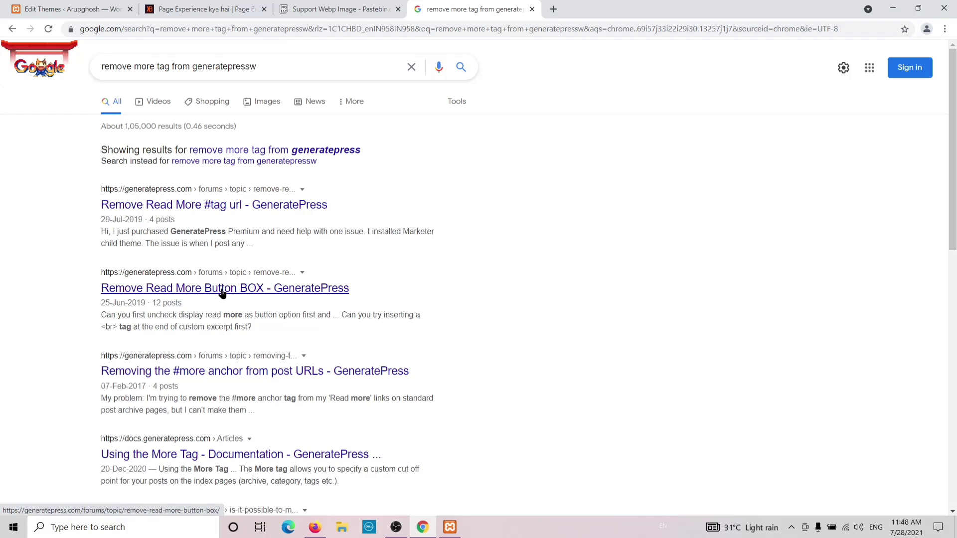
Open the GeneratePress forum topic "Remove Read More #tag url" and follow its link to the generate_more_jump documentation.
left_click(207, 209)
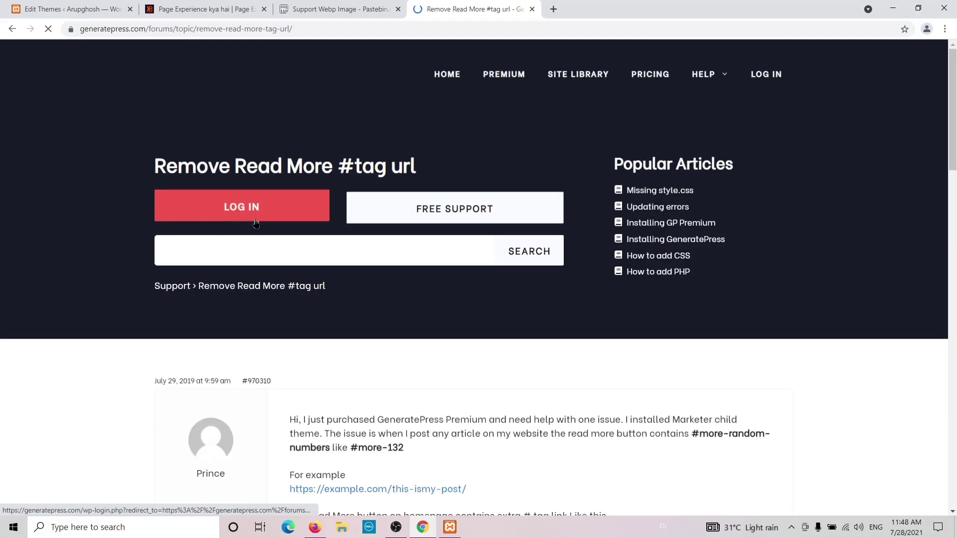
scroll(450, 202, "down", 5)
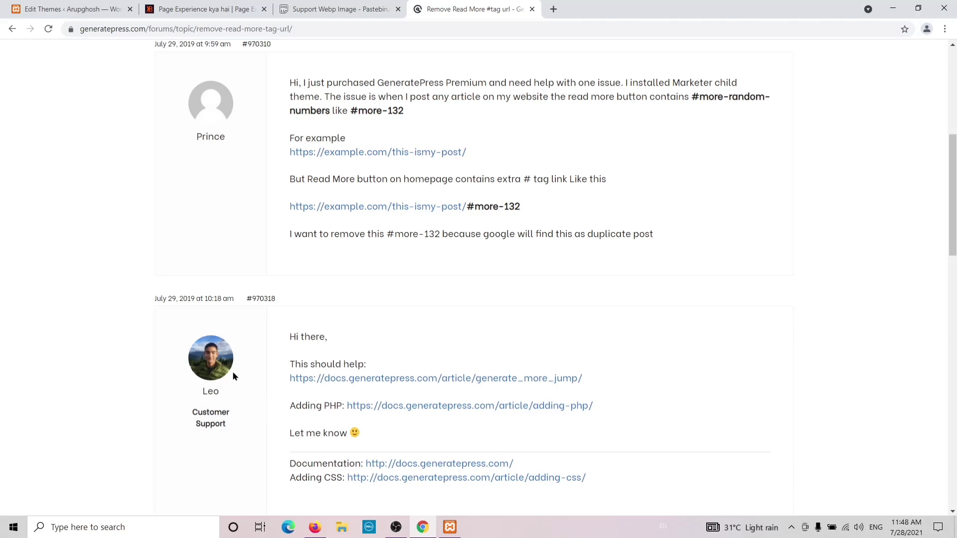
scroll(444, 376, "down", 1)
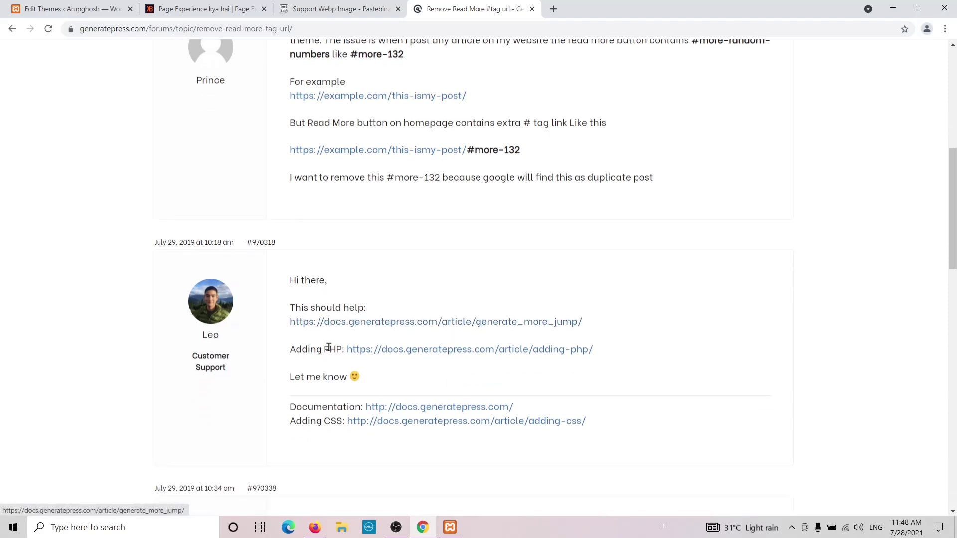
left_click(376, 325)
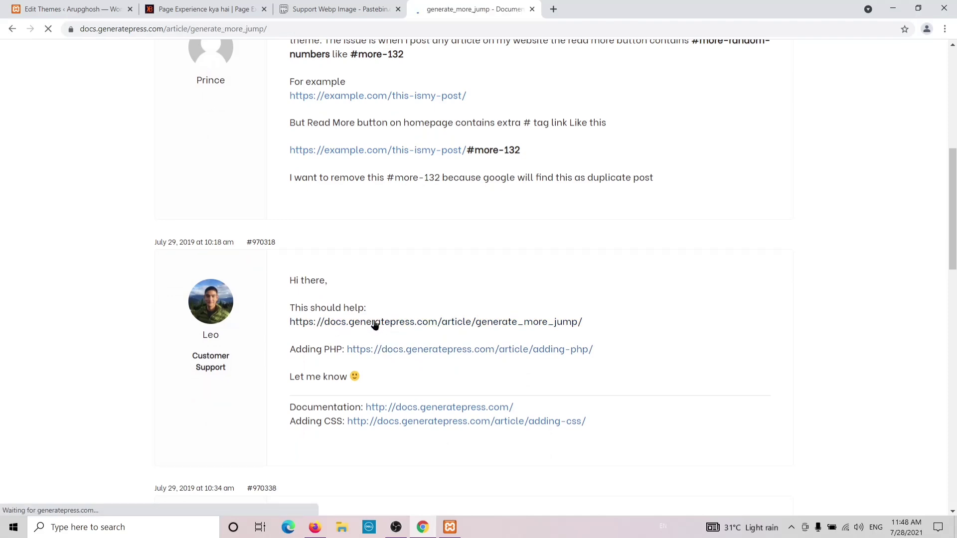
Copy the generate_more_jump add_filter line from the Usage section of the documentation.
left_click_drag(532, 308, 327, 309)
key("ctrl+c")
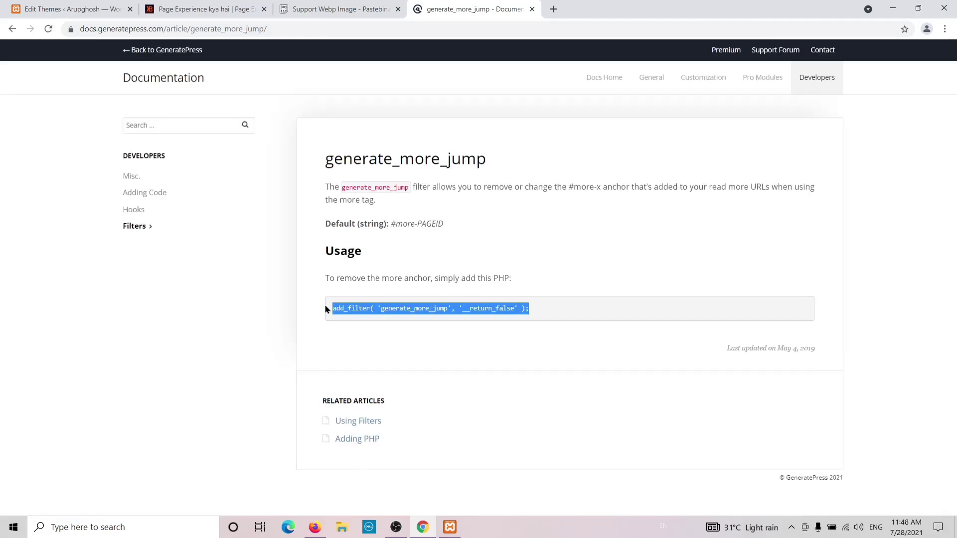
right_click(385, 308)
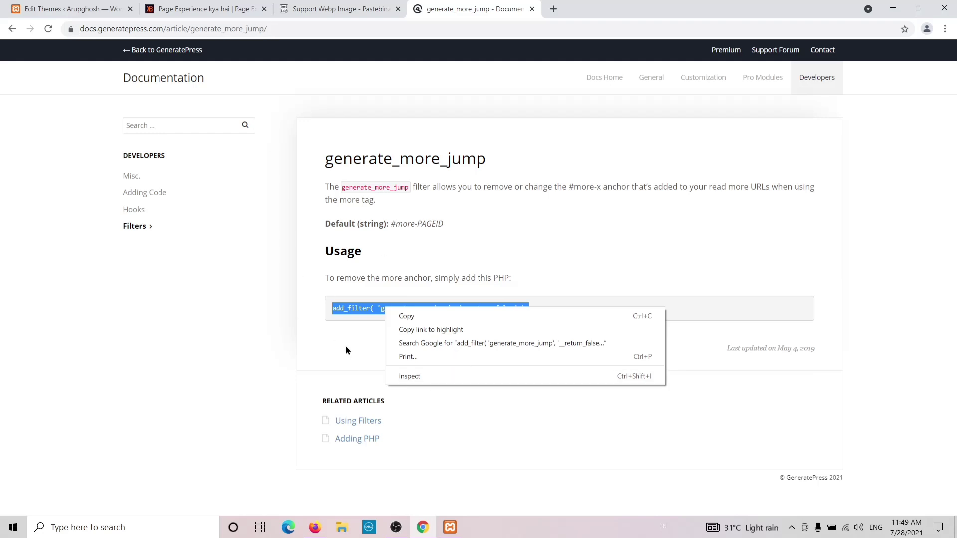
left_click(407, 316)
Add add_filter( 'generate_more_jump', '__return_false' ); below the WebP filter at the end of functions.php and update the file.
left_click(80, 9)
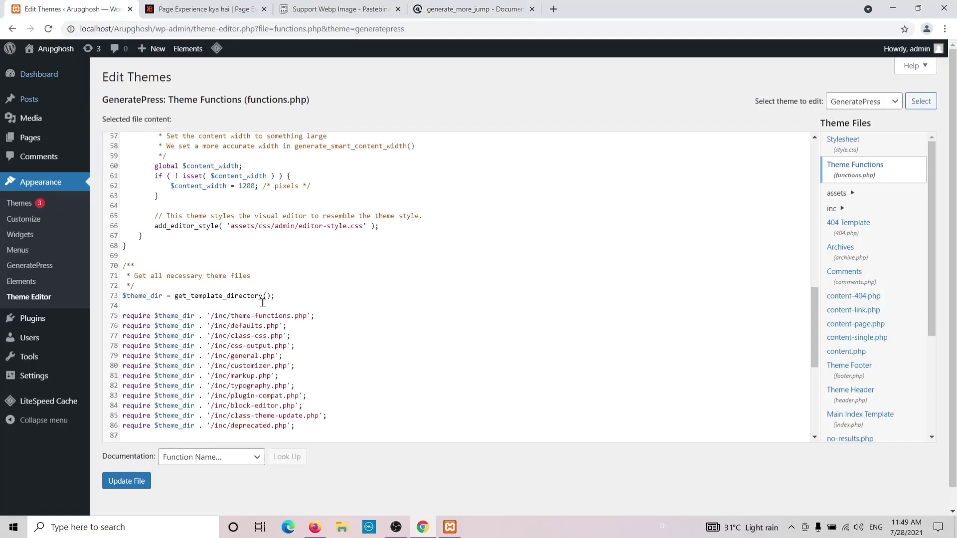
scroll(365, 349, "down", 5)
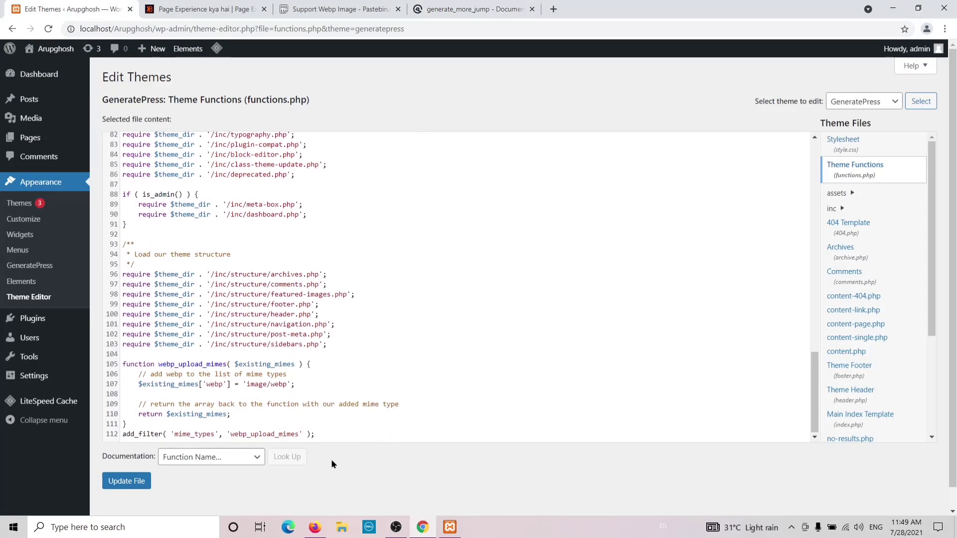
left_click(331, 433)
key("Return")
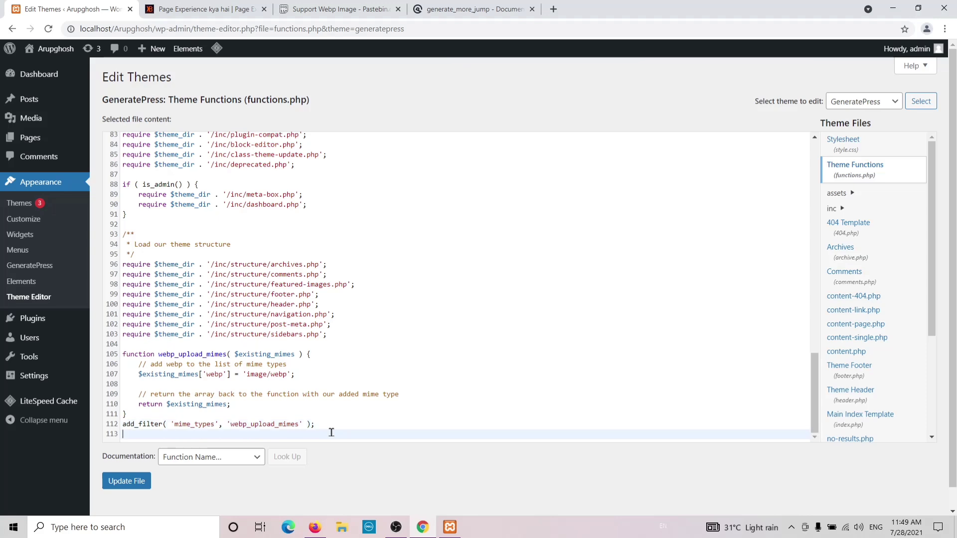
key("Return")
key("ctrl+v")
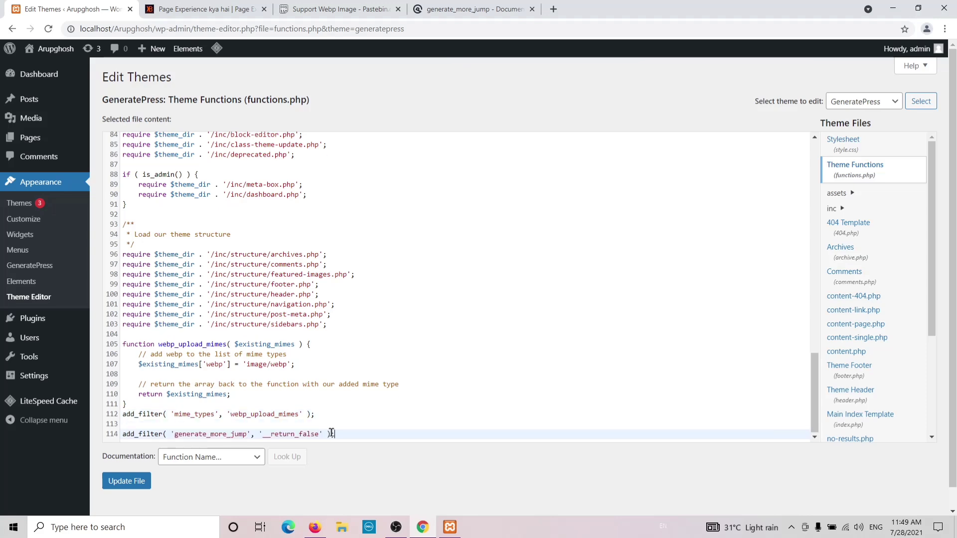
left_click(117, 486)
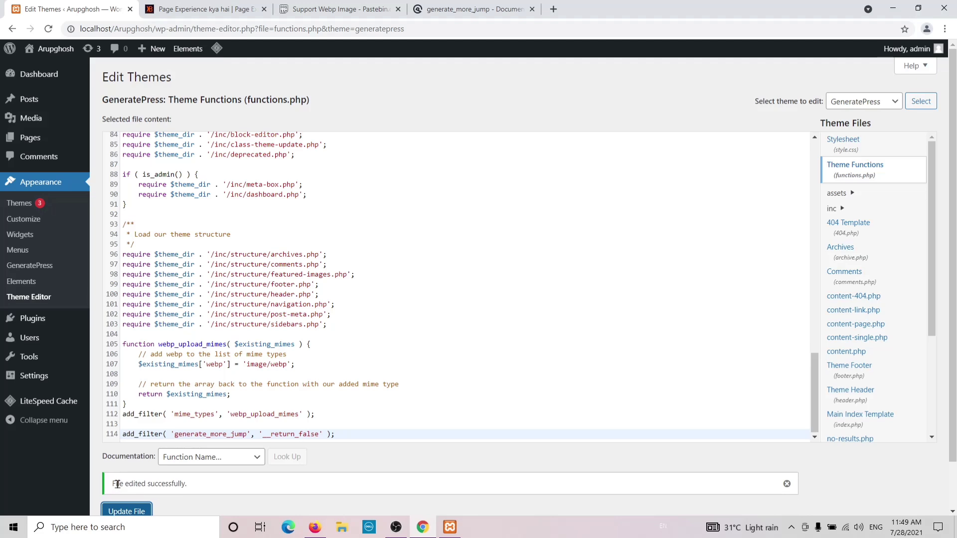
Visit the site's front page and open the team-wise IPL 2021 post through Read more.
mouse_move(55, 50)
left_click(42, 69)
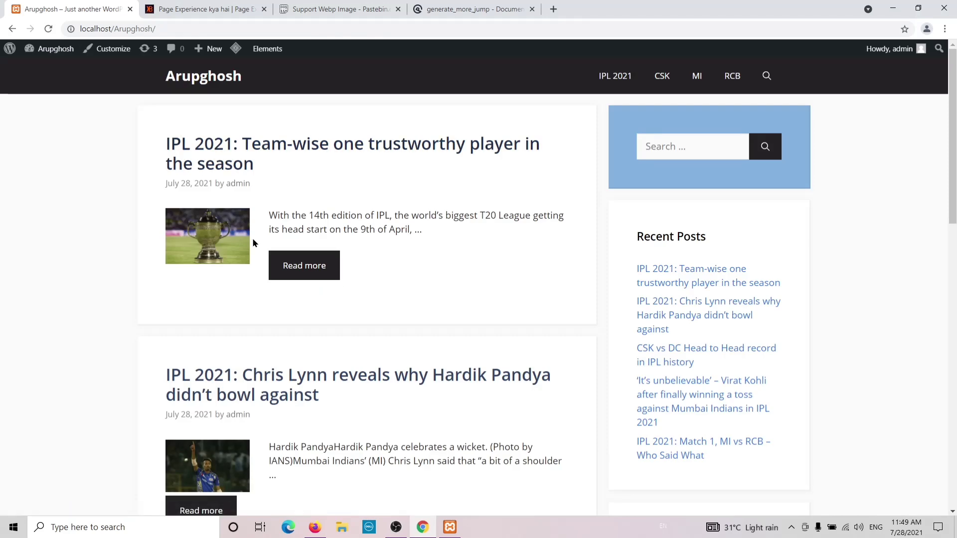
left_click(316, 271)
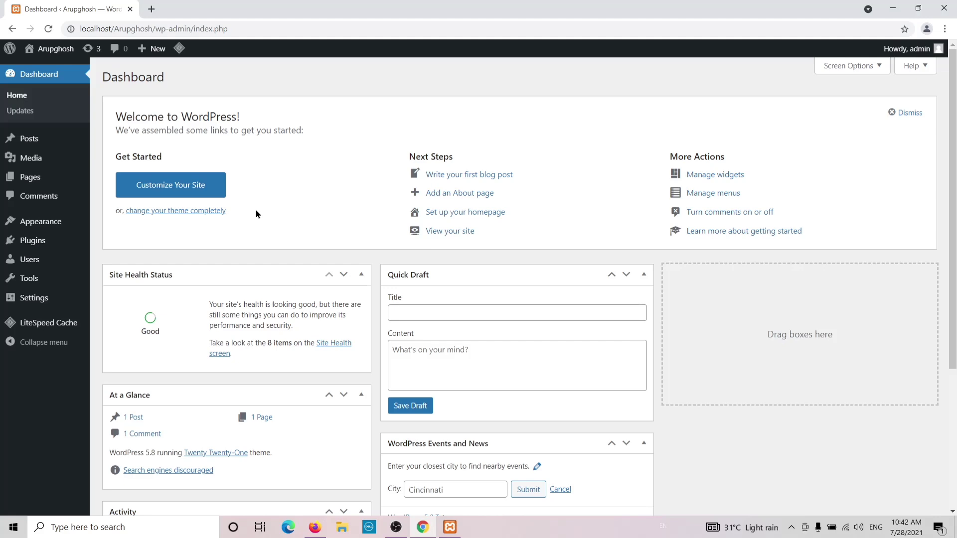
Search the new themes for "generate", and install and activate the GeneratePress theme.
mouse_move(74, 140)
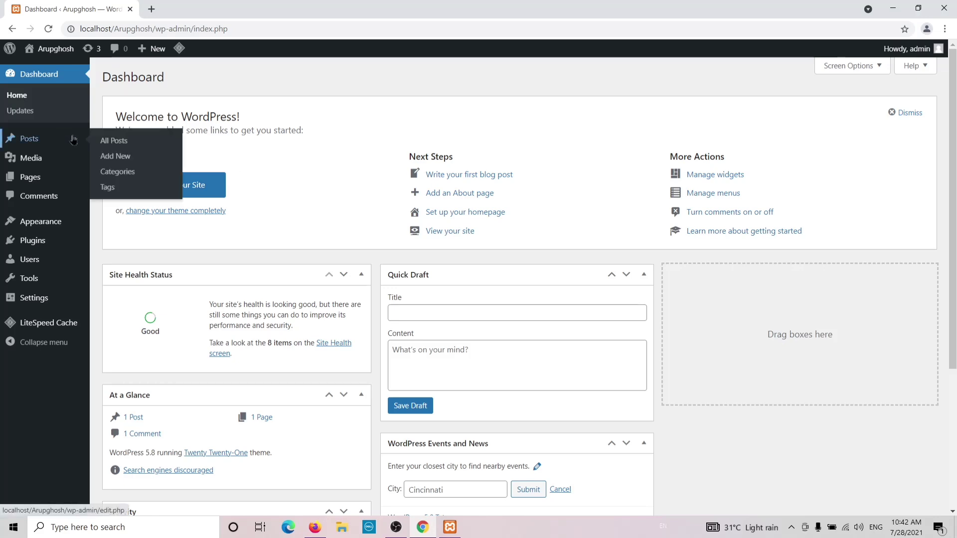
mouse_move(44, 229)
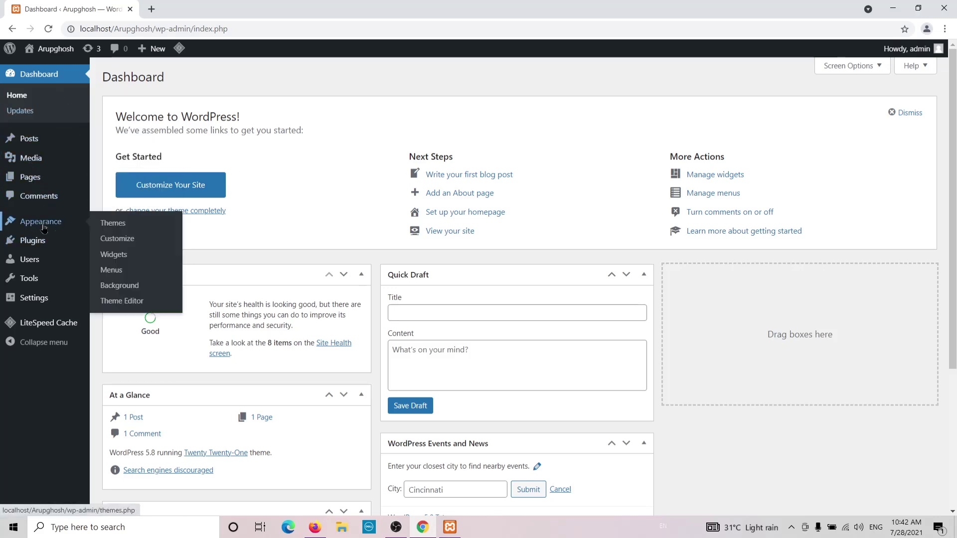
left_click(111, 226)
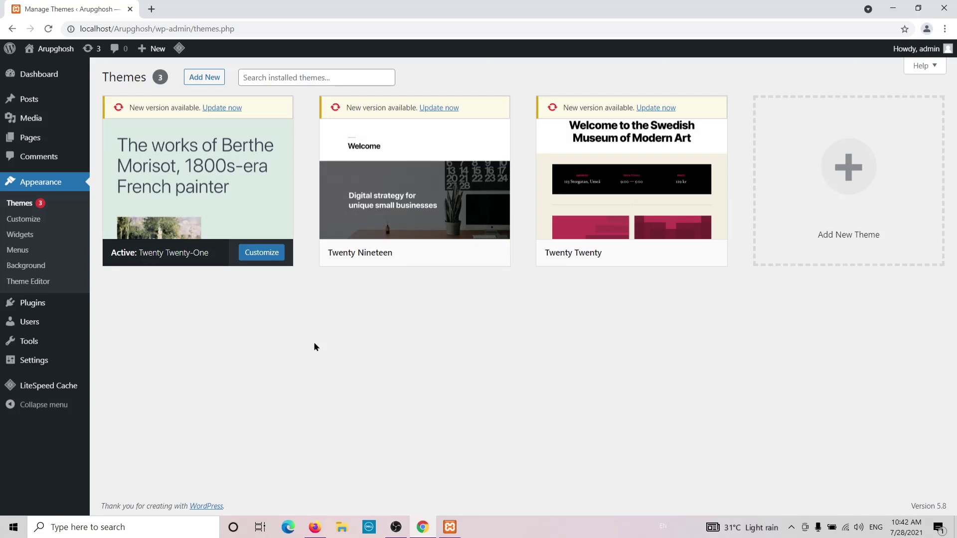
left_click(211, 79)
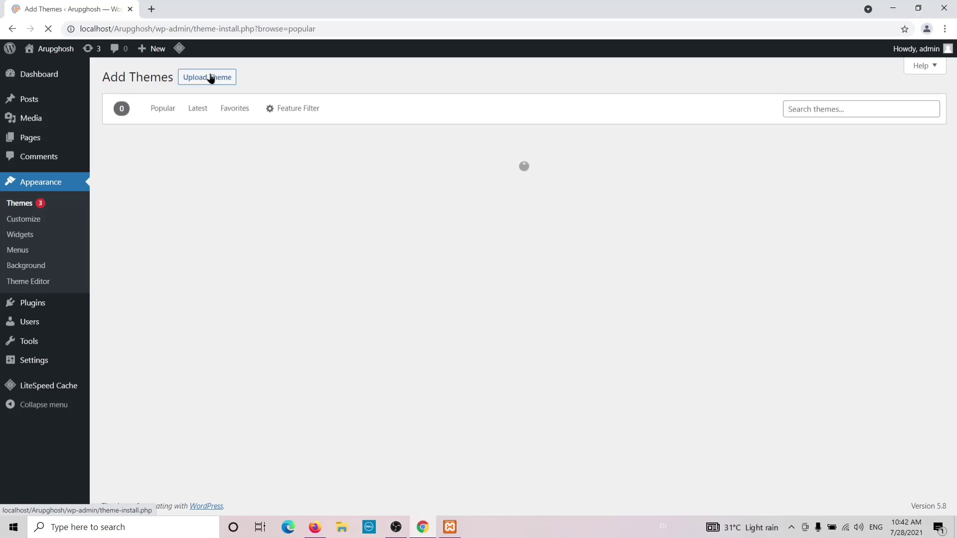
left_click(850, 109)
type("ge")
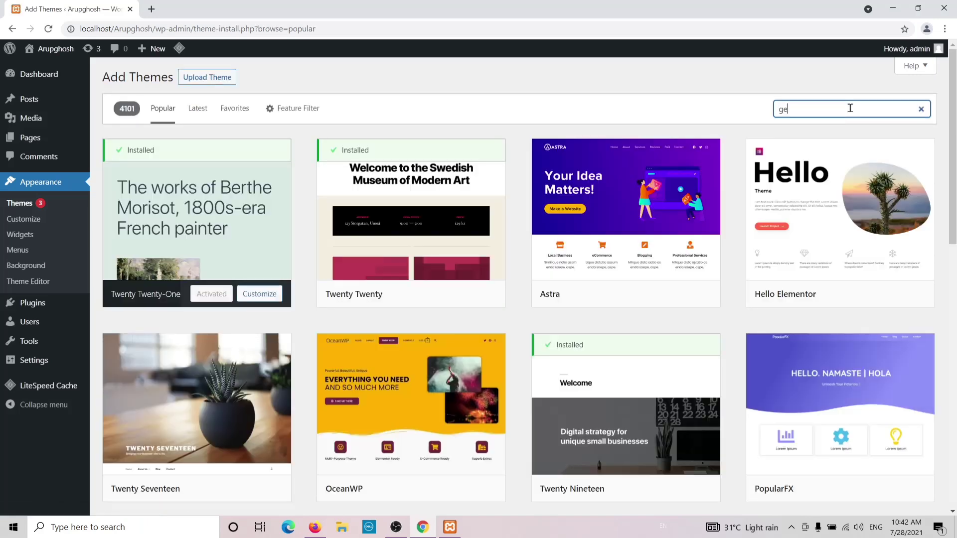
type("nerate")
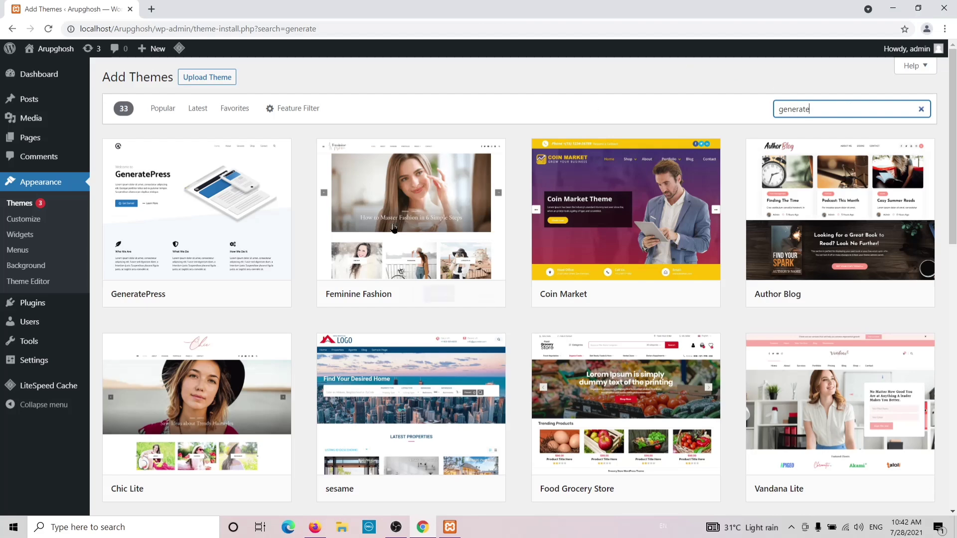
mouse_move(186, 260)
left_click(218, 299)
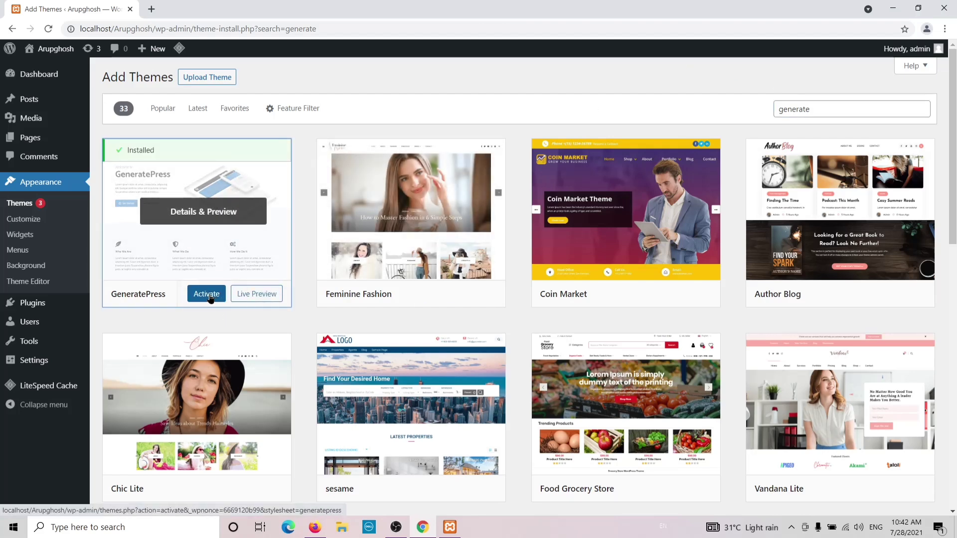
left_click(209, 296)
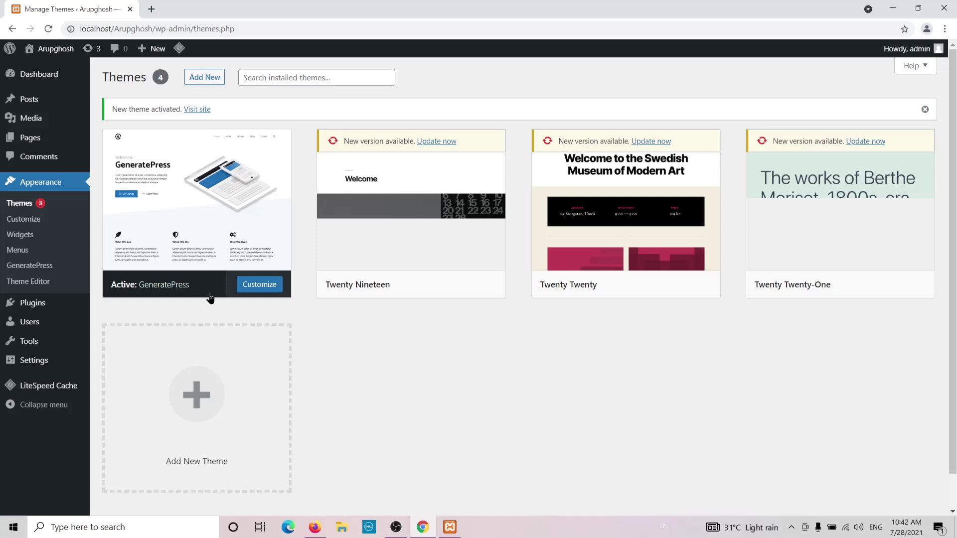
Upload gp-premium_v2.0.3.zip from the Documents folder as a new plugin and install it.
left_click(38, 304)
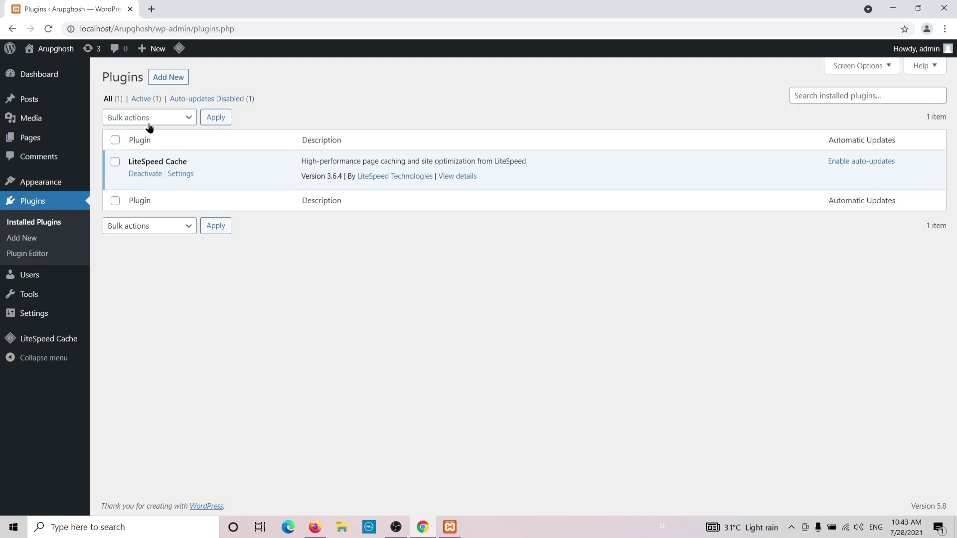
left_click(172, 82)
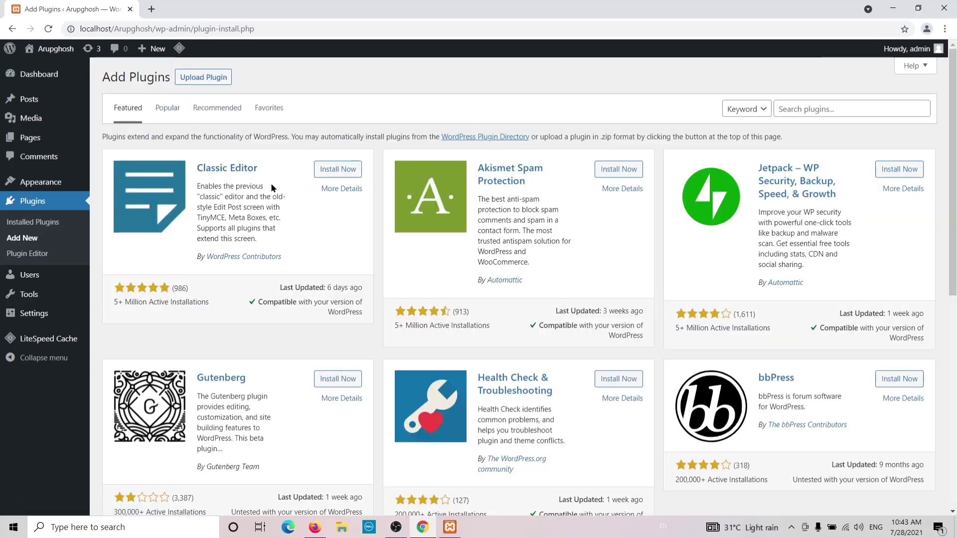
left_click(202, 82)
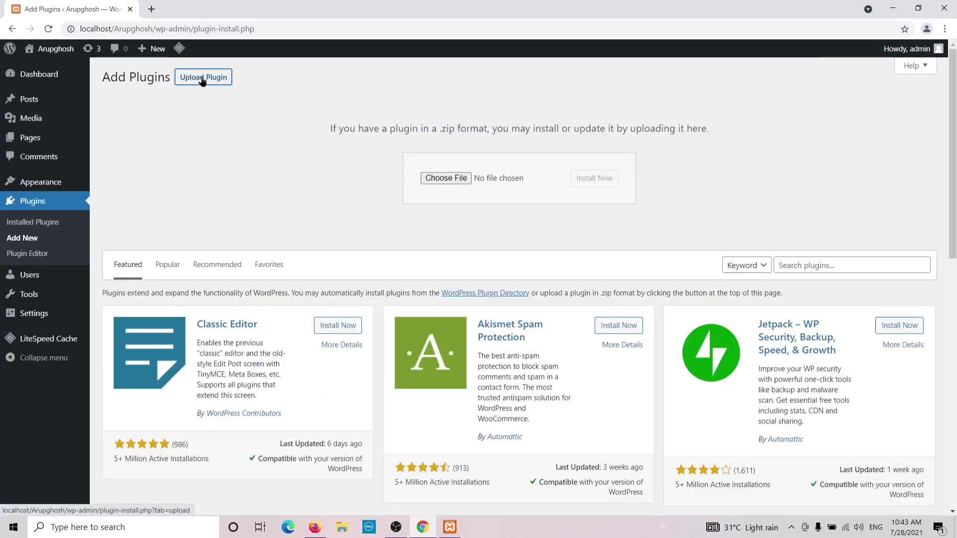
left_click(438, 179)
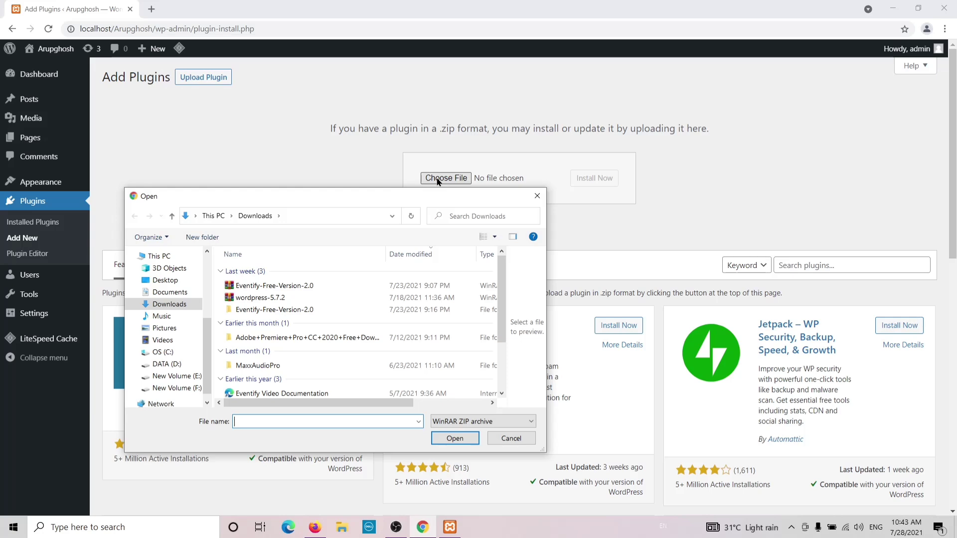
left_click(160, 292)
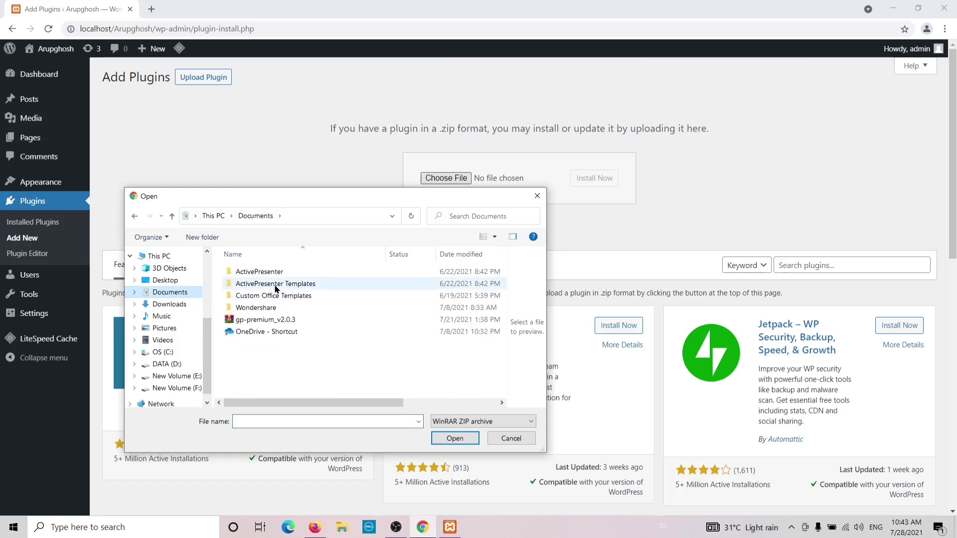
left_click(265, 323)
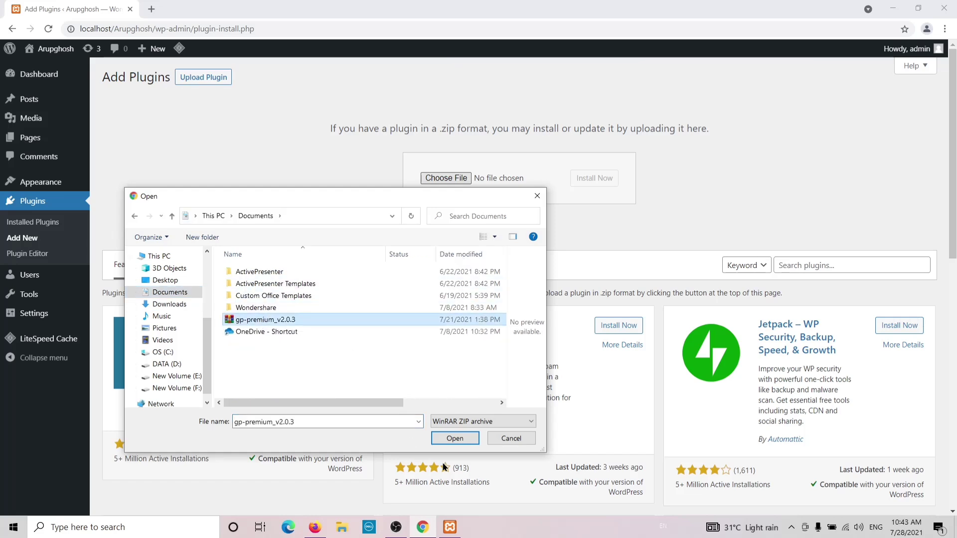
left_click(454, 439)
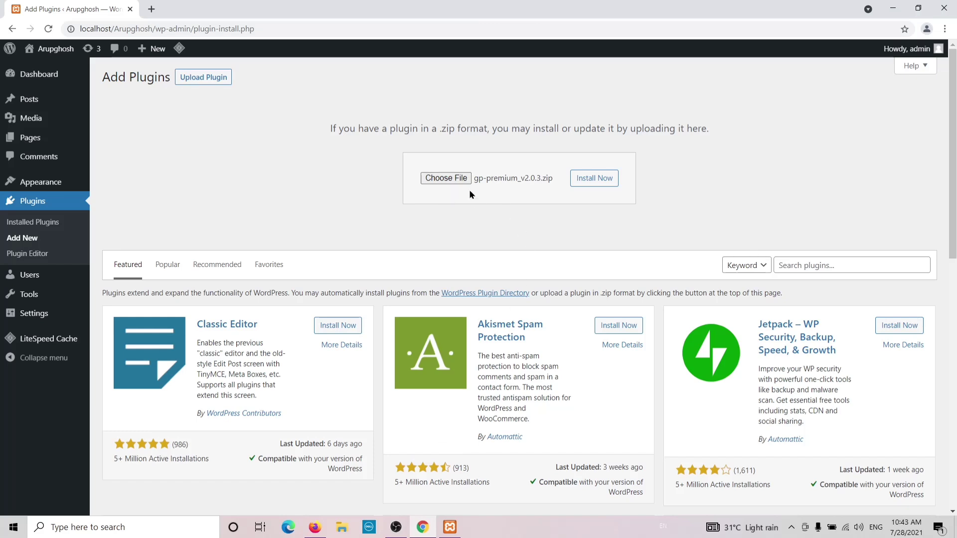
left_click(590, 185)
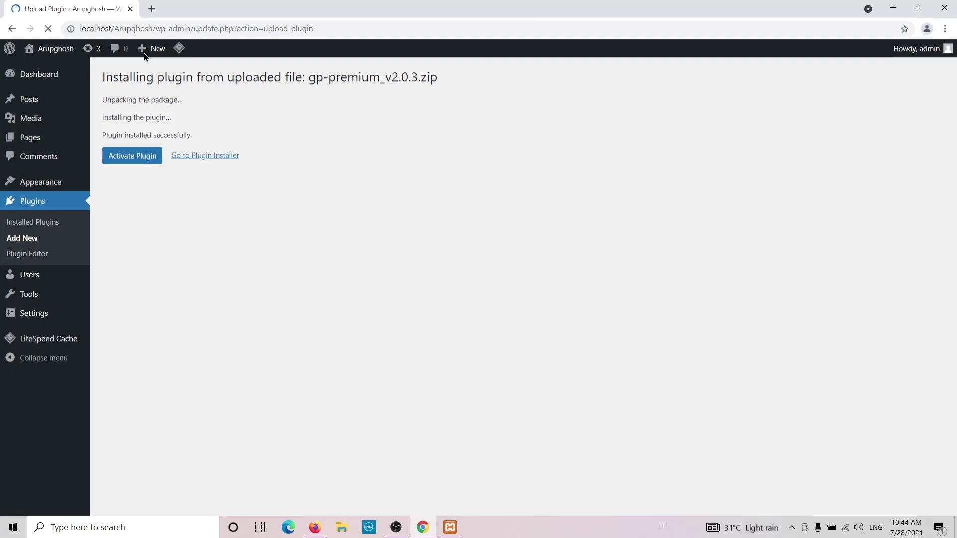
Activate the GP Premium plugin and bulk-activate all its available modules from Backgrounds to Typography.
left_click(139, 163)
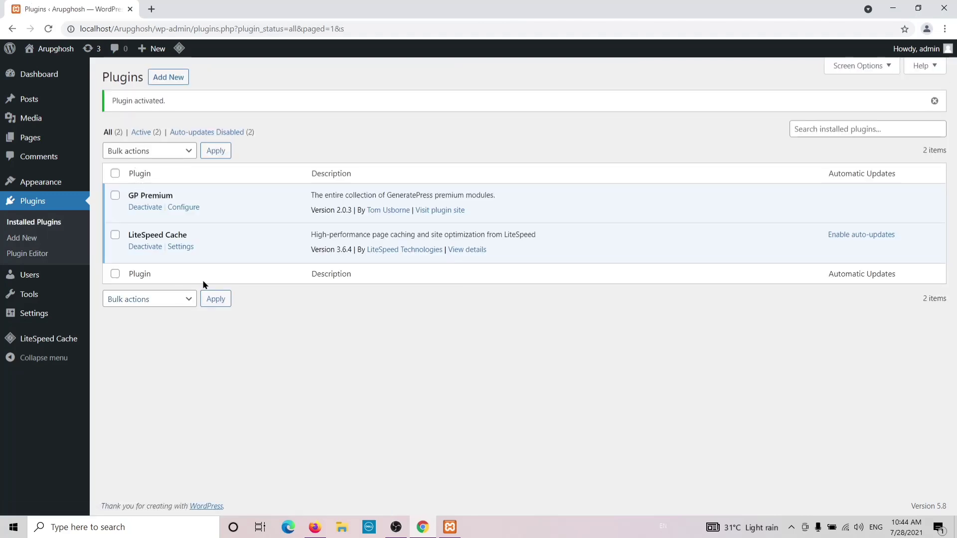
left_click(181, 210)
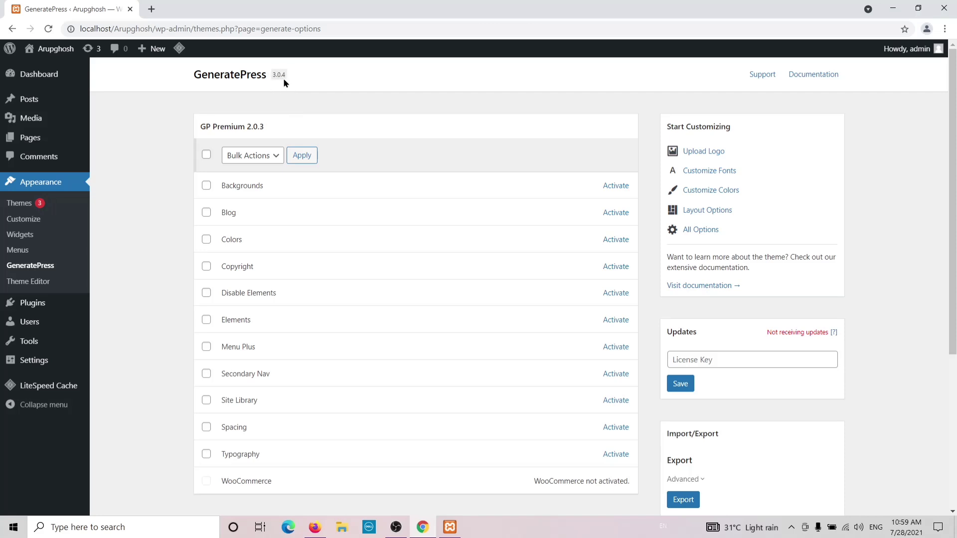
left_click(206, 155)
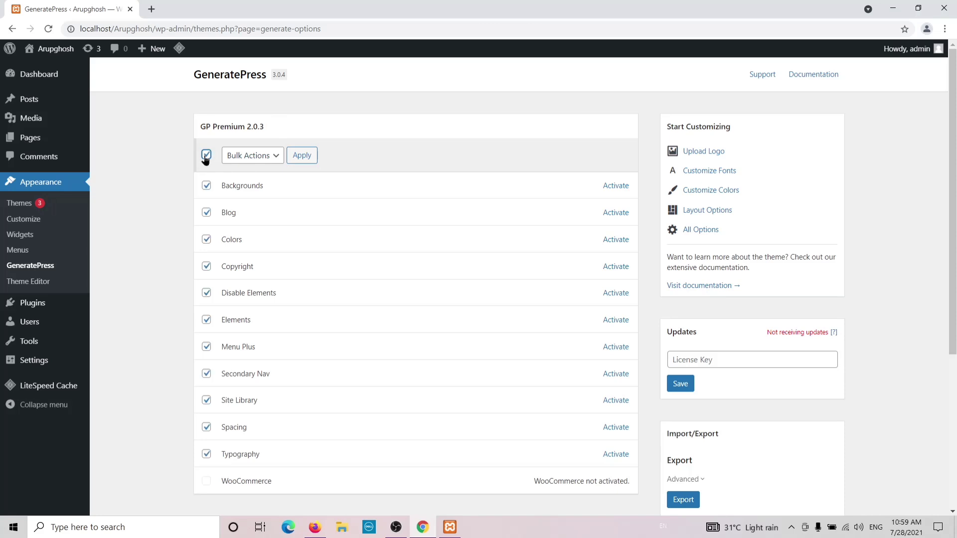
left_click(276, 156)
left_click(269, 181)
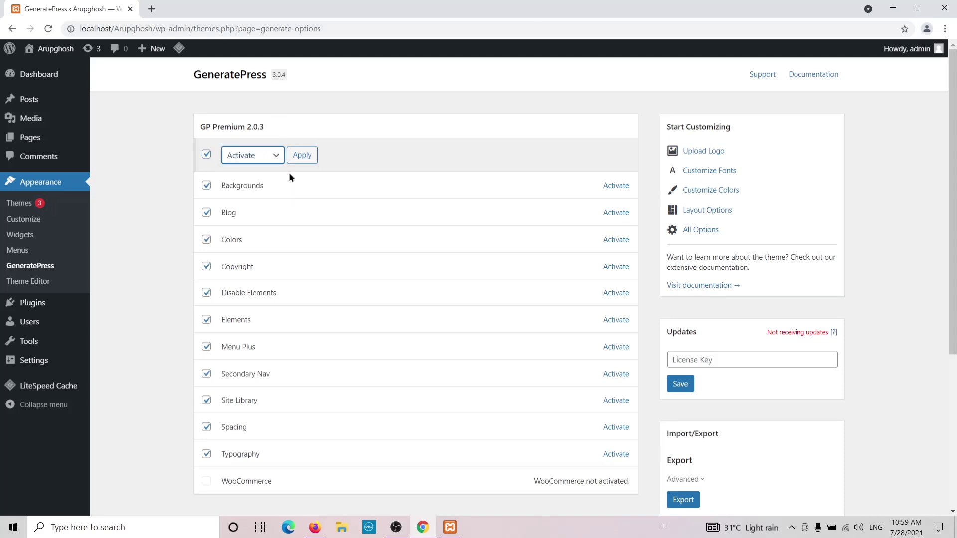
left_click(302, 155)
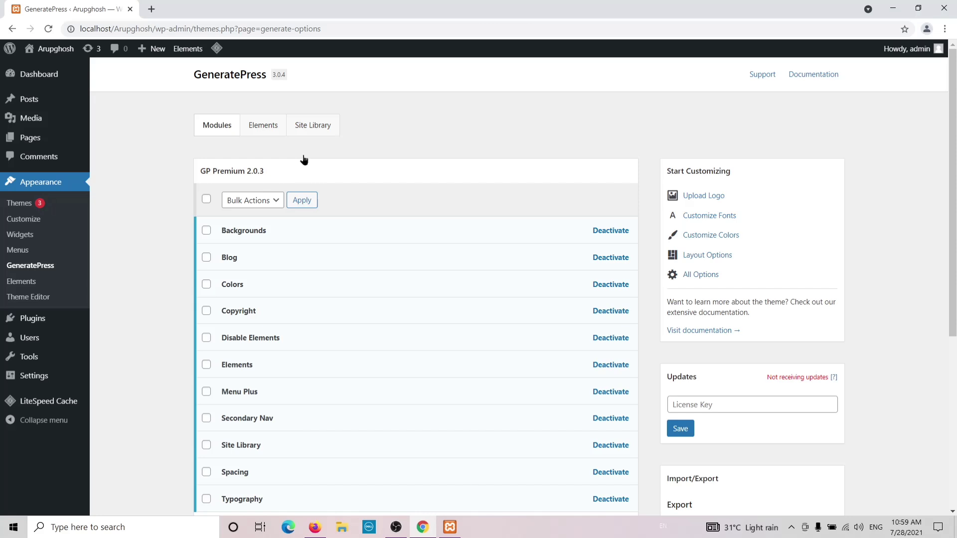
Import the Marketer site from the GeneratePress Site Library with theme options but without demo content, and view the site.
left_click(314, 130)
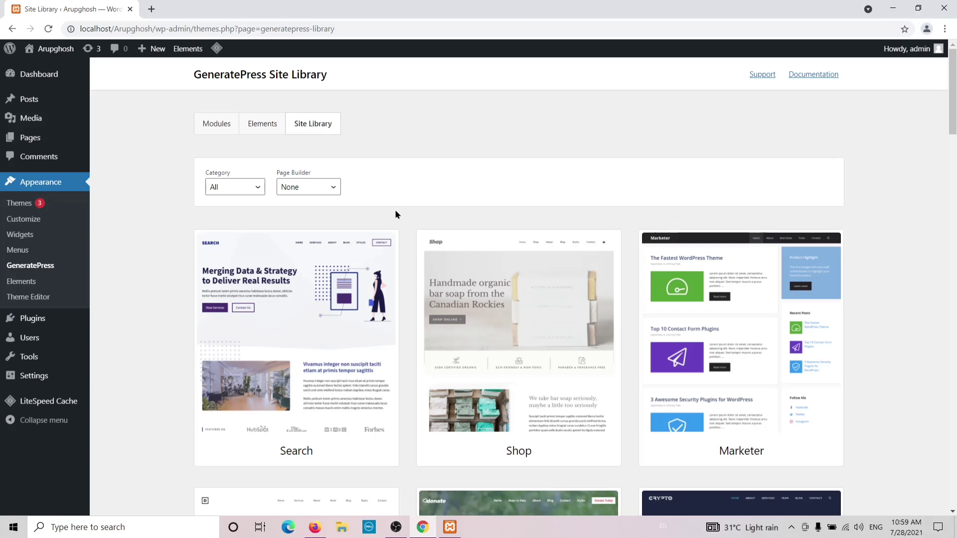
left_click(743, 408)
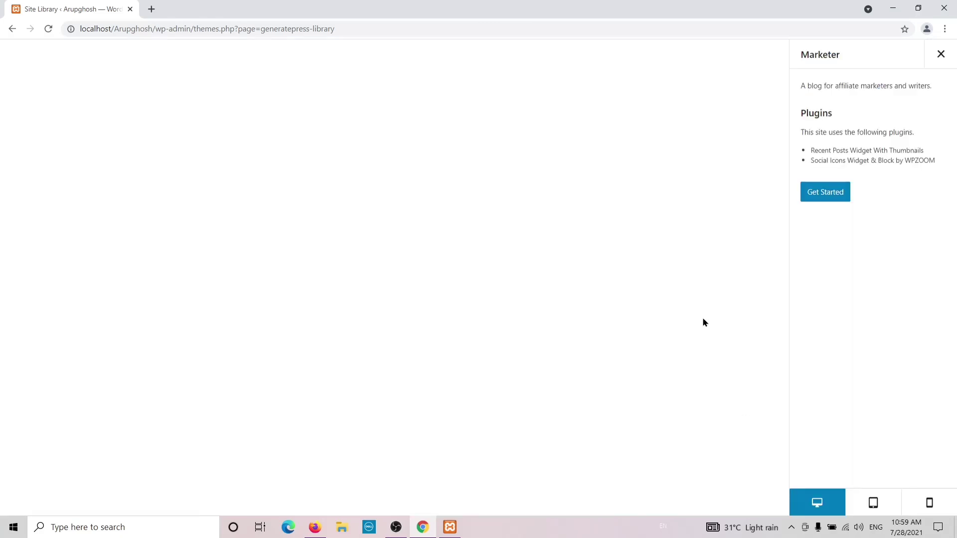
left_click(823, 193)
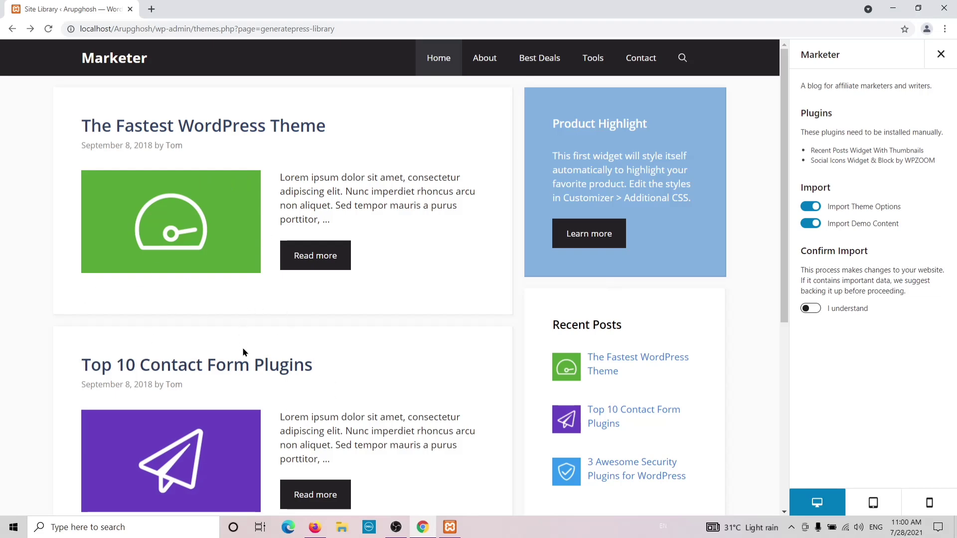
left_click(810, 225)
left_click(811, 311)
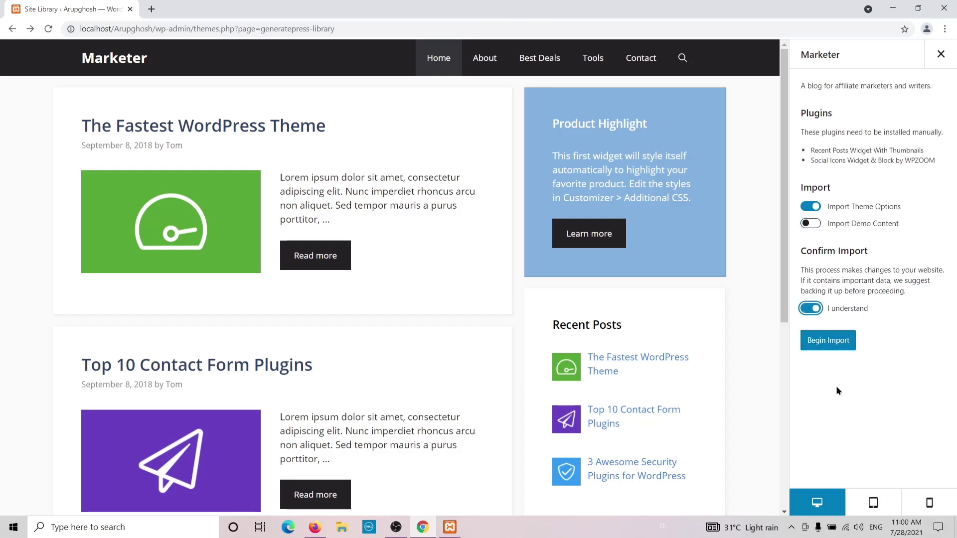
left_click(829, 342)
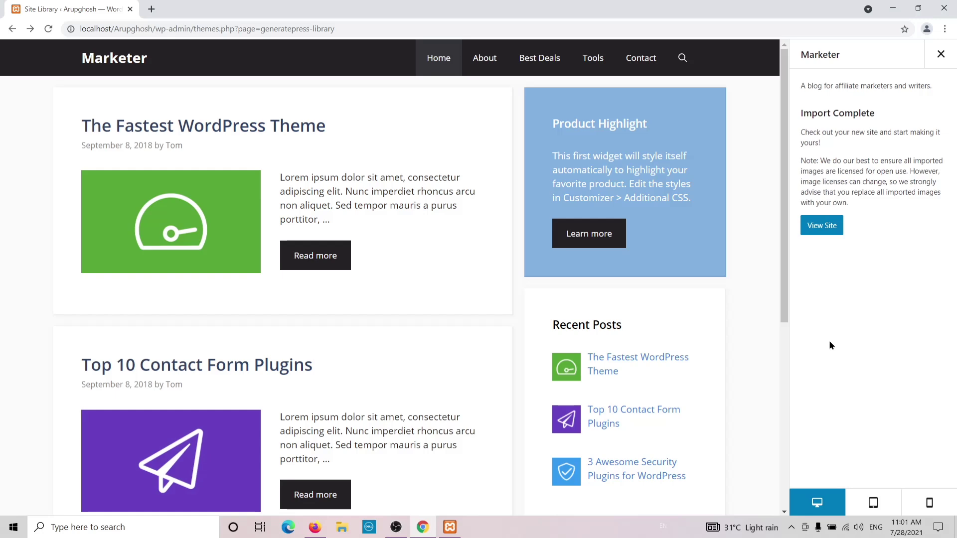
left_click(825, 230)
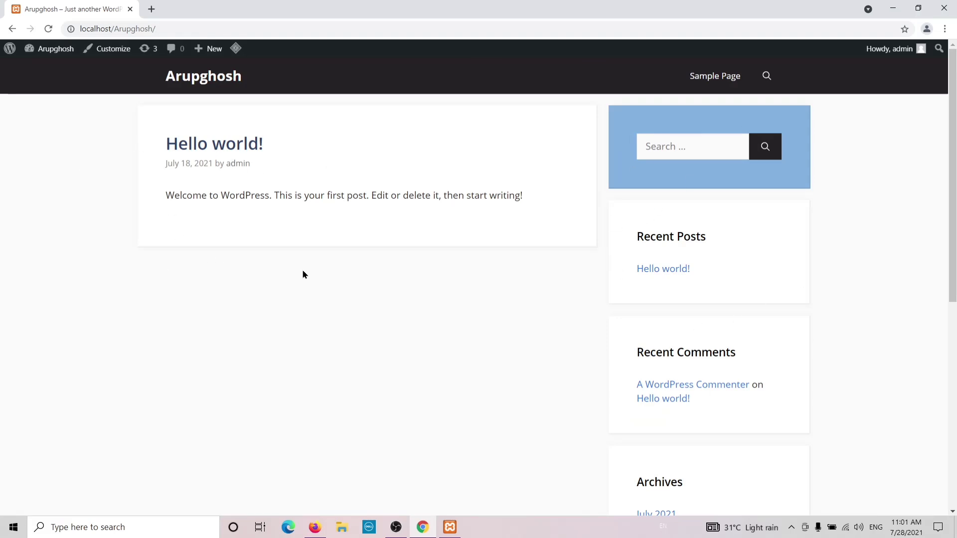
Return to the admin area, start a new post from the posts list and dismiss the block editor's welcome guide.
left_click(12, 30)
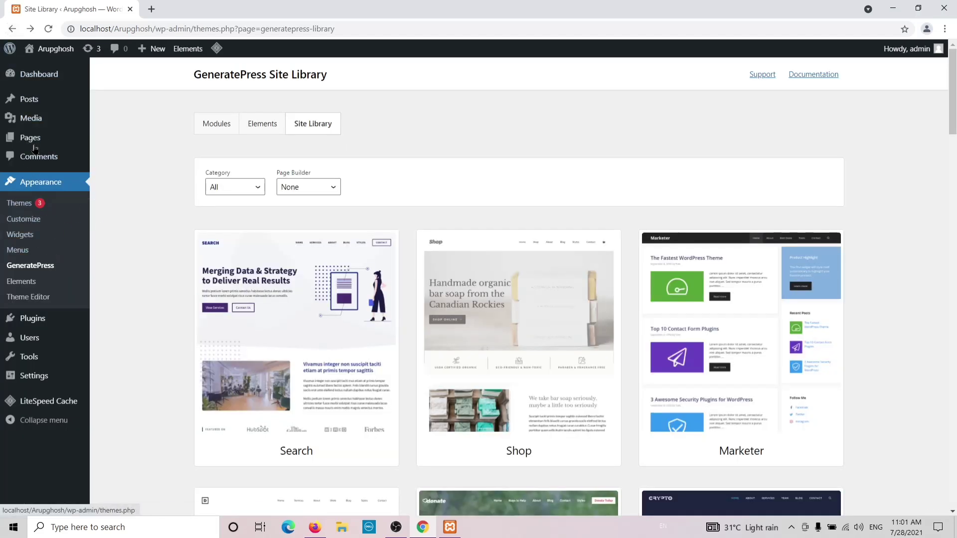
mouse_move(36, 105)
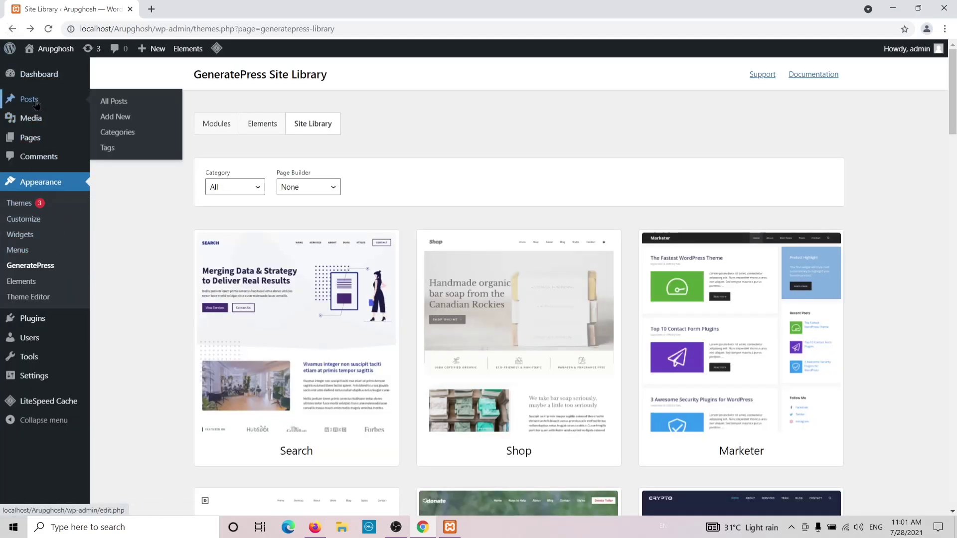
left_click(116, 105)
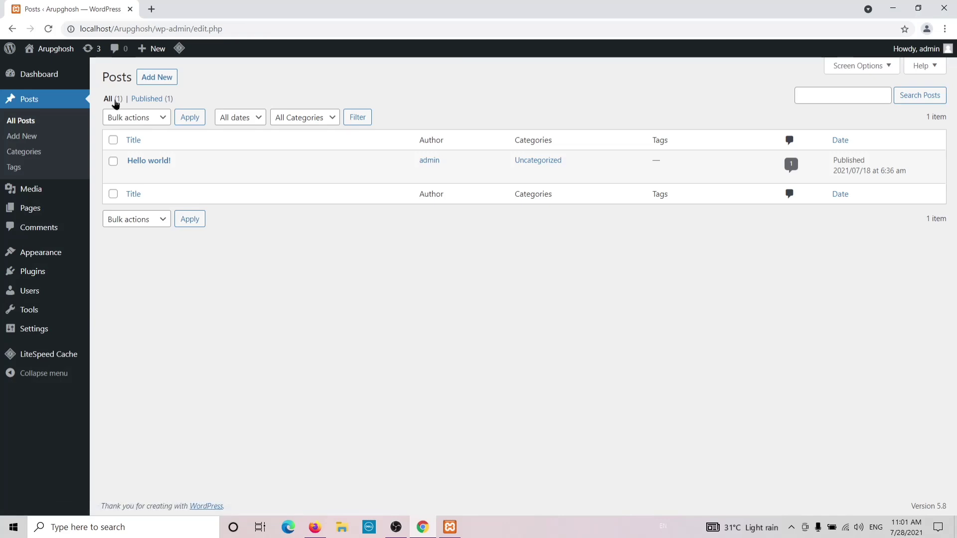
mouse_move(139, 160)
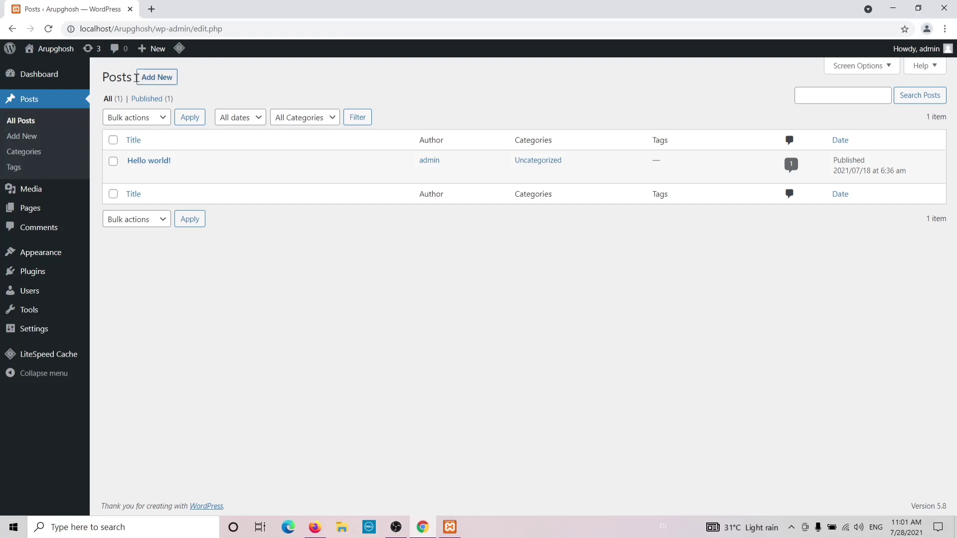
left_click(153, 79)
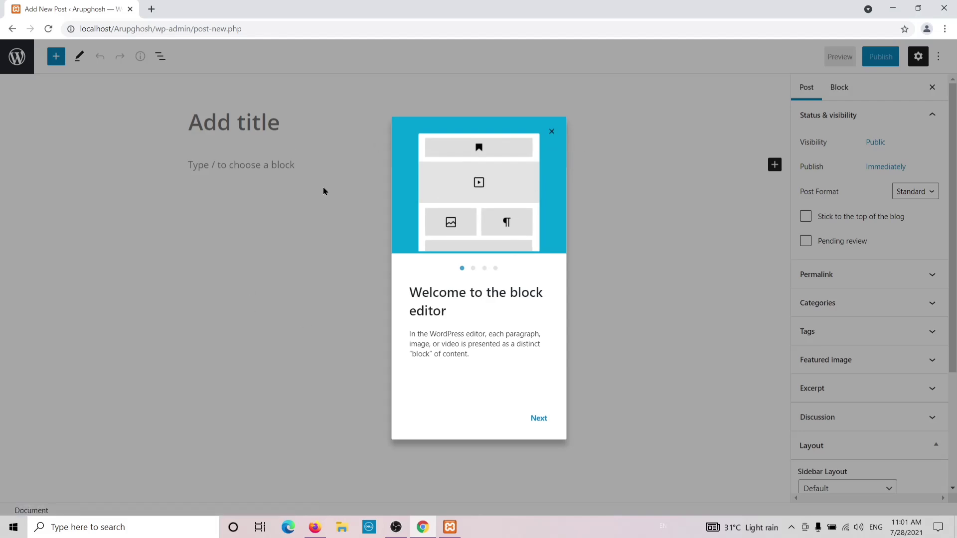
left_click(551, 132)
Copy the title "IPL 2021: Match 1, MI vs RCB – Who Said What" from its Google Keep note in Firefox into the post title.
left_click(230, 119)
left_click(315, 528)
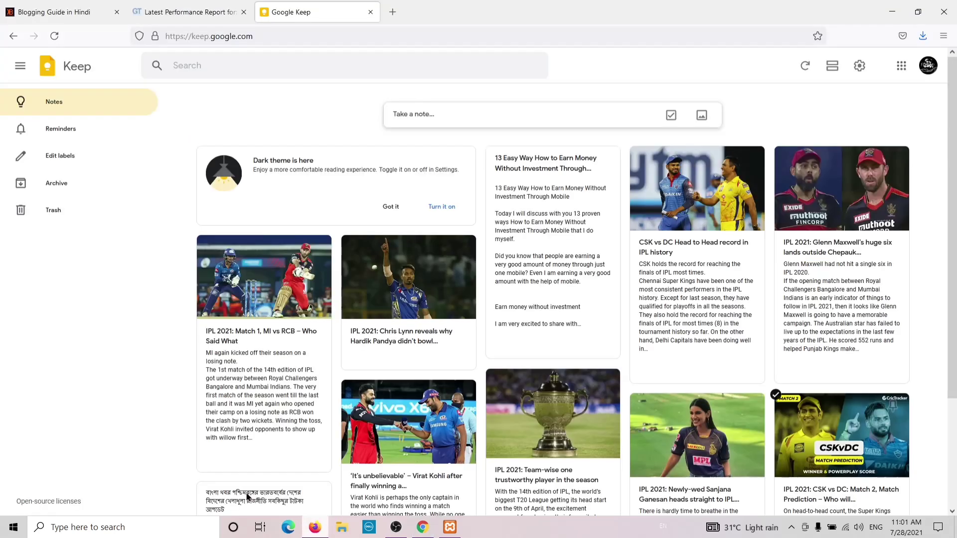
left_click(255, 367)
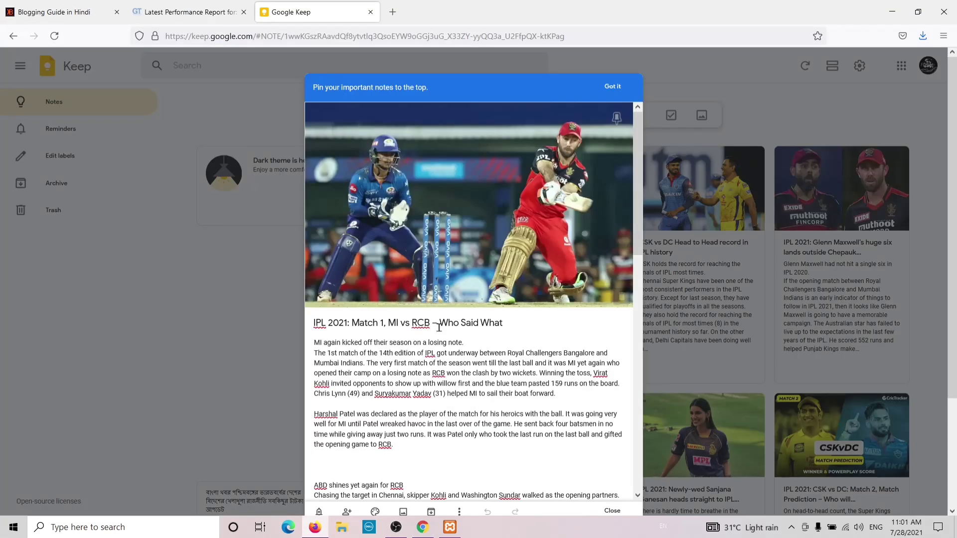
left_click_drag(313, 323, 504, 322)
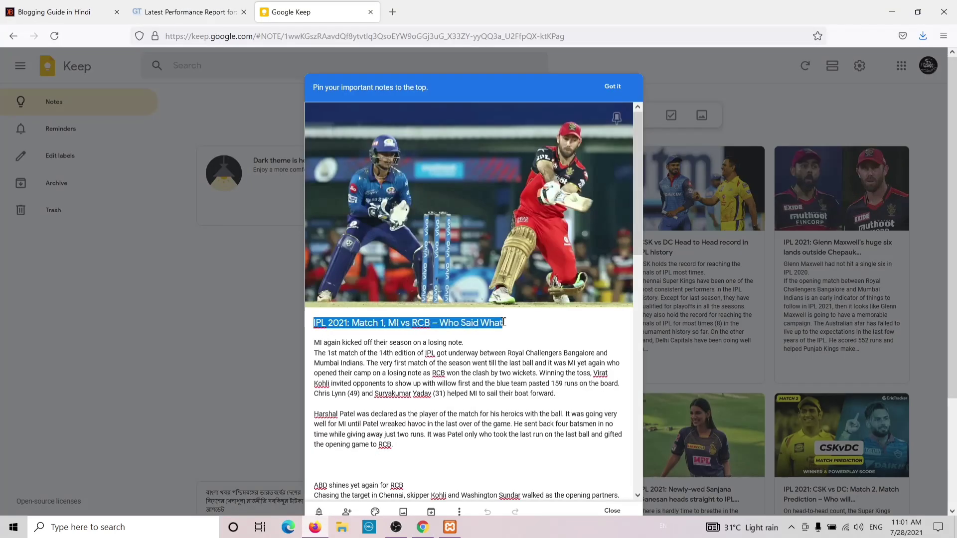
right_click(504, 323)
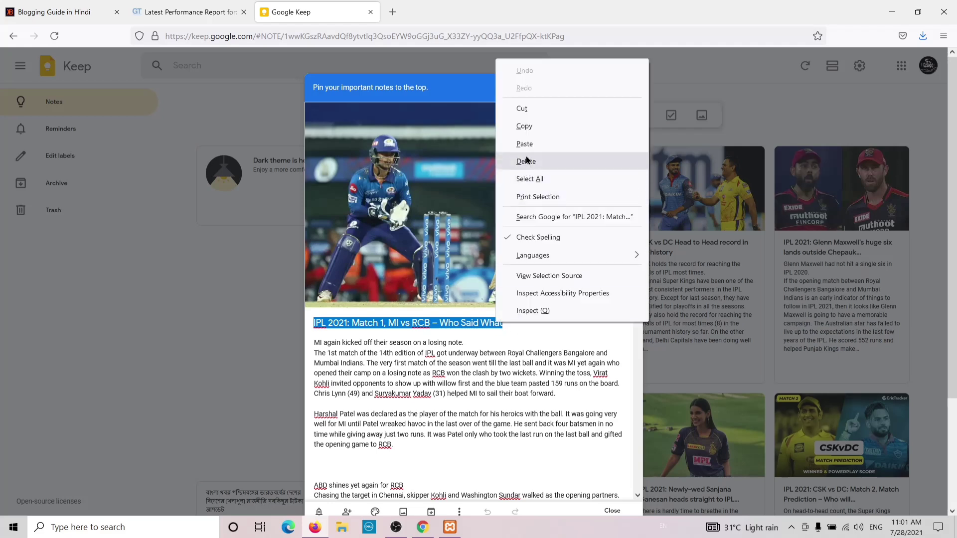
left_click(525, 127)
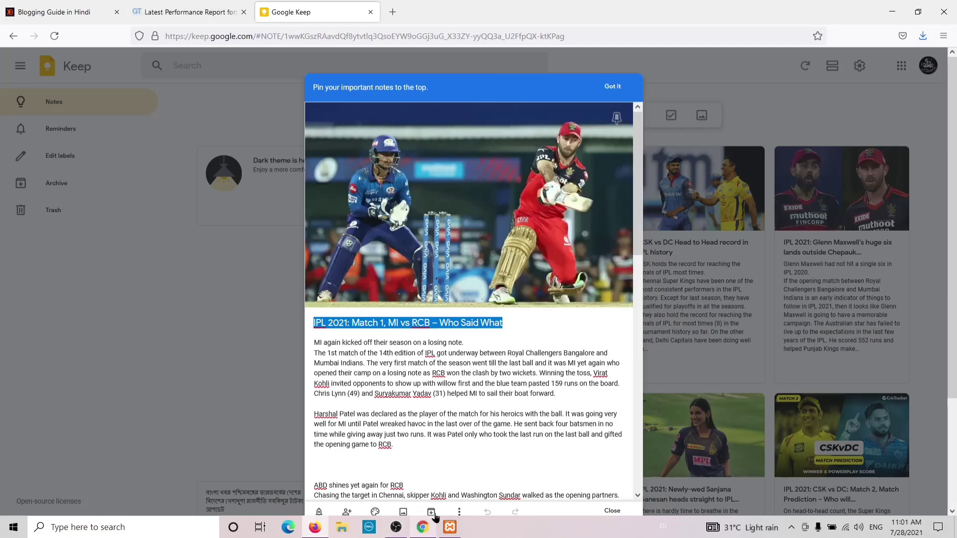
left_click(424, 527)
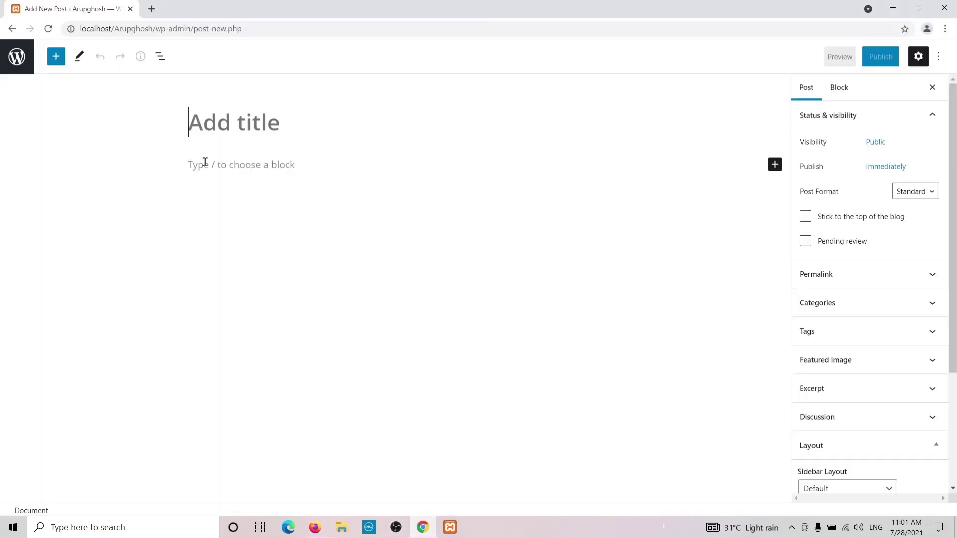
right_click(189, 114)
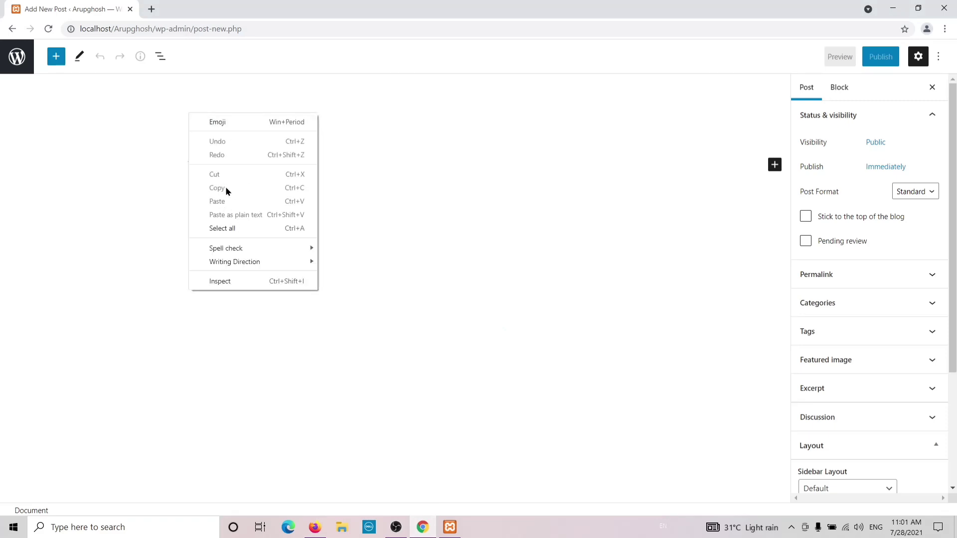
left_click(192, 122)
right_click(200, 121)
left_click(232, 203)
key("ctrl+v")
Copy the full body text of the same Google Keep note in Firefox into the WordPress post's content below the title.
left_click(276, 191)
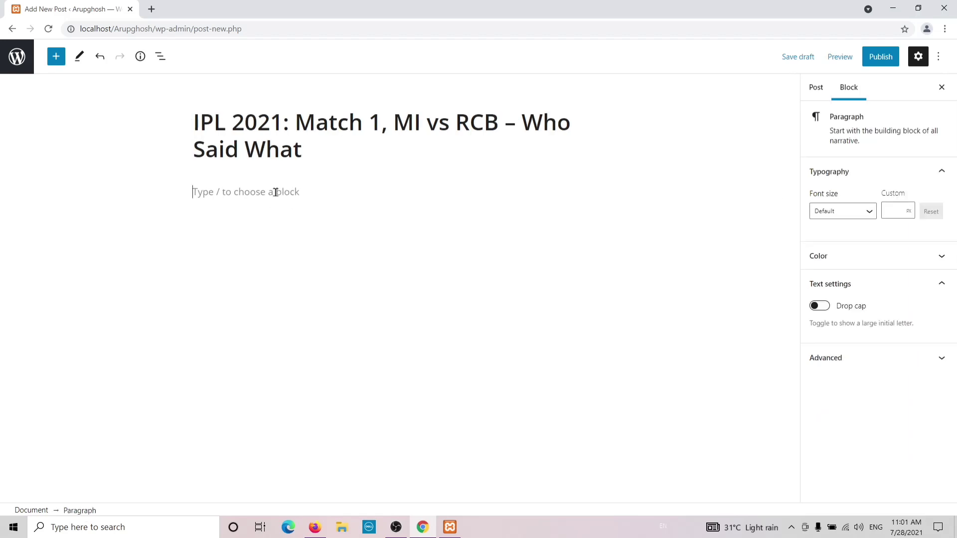
left_click(315, 527)
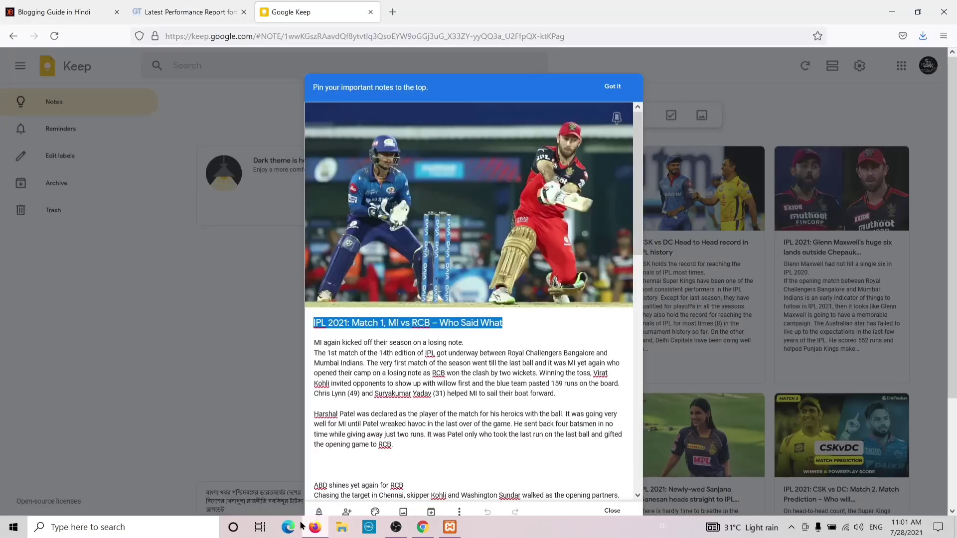
double_click(316, 343)
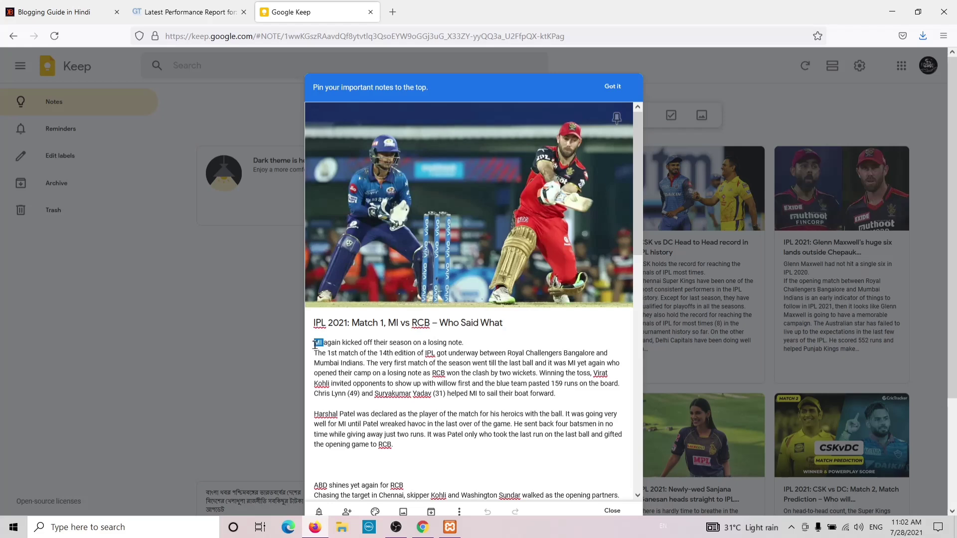
key("ctrl+a")
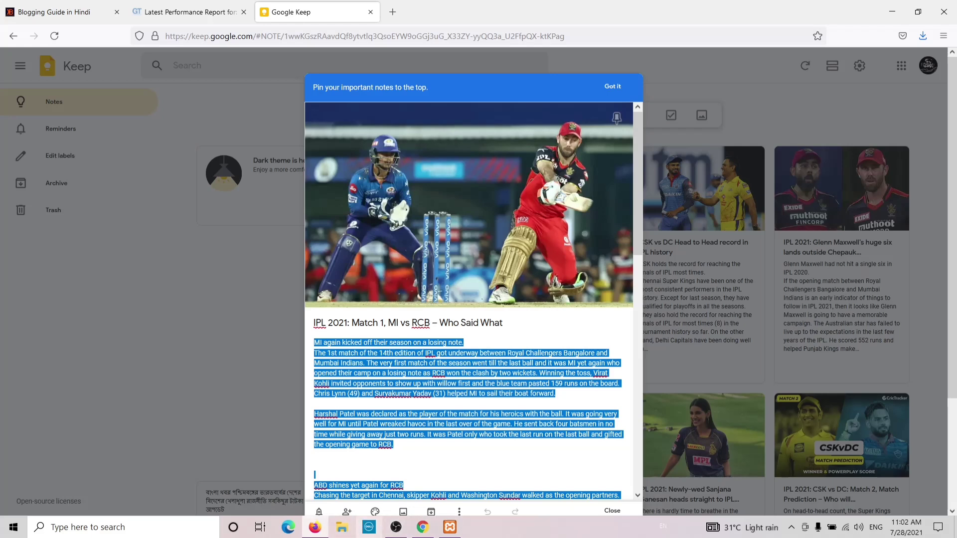
left_click(413, 531)
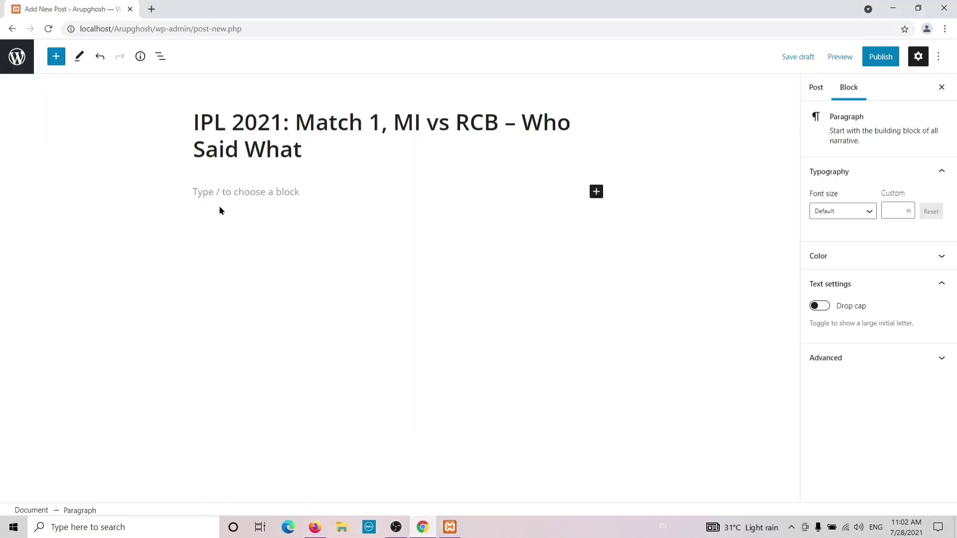
key("ctrl+v")
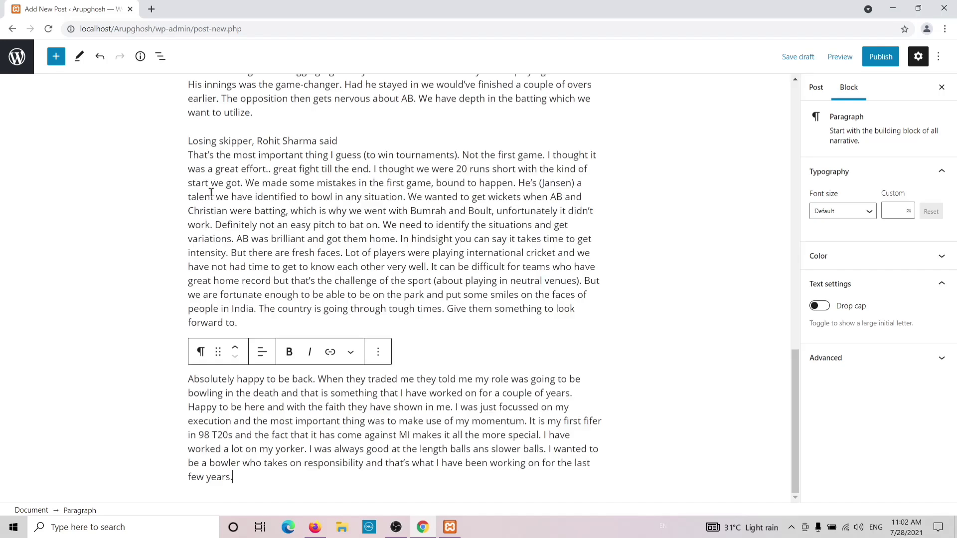
scroll(397, 306, "up", 15)
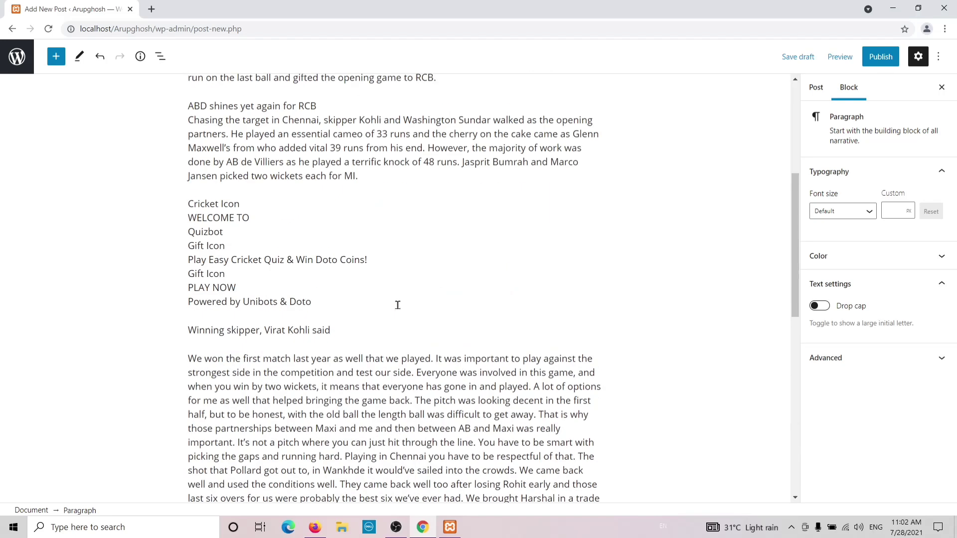
scroll(398, 305, "up", 2)
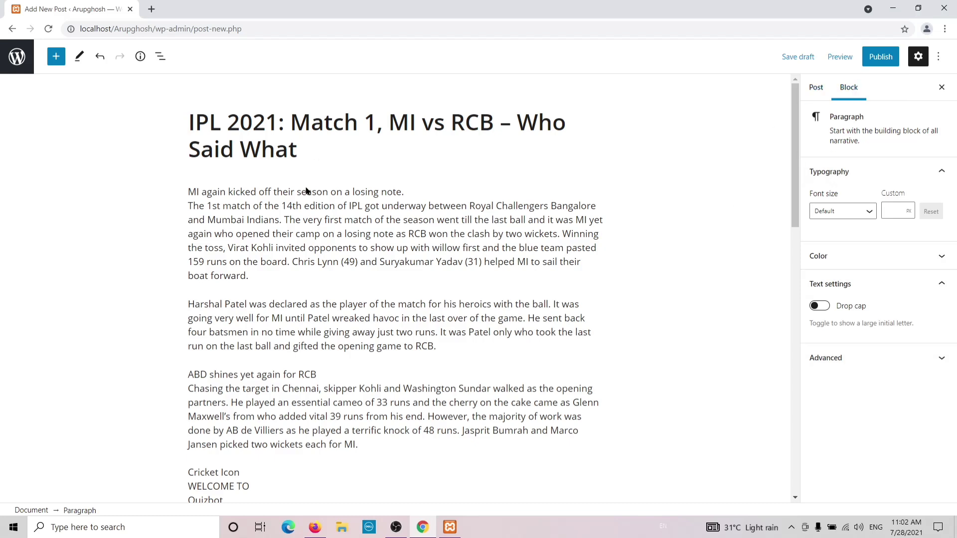
Insert an empty Image block after the opening paragraph that ends with "boat forward.", above the paragraph on the player of the match.
left_click(274, 280)
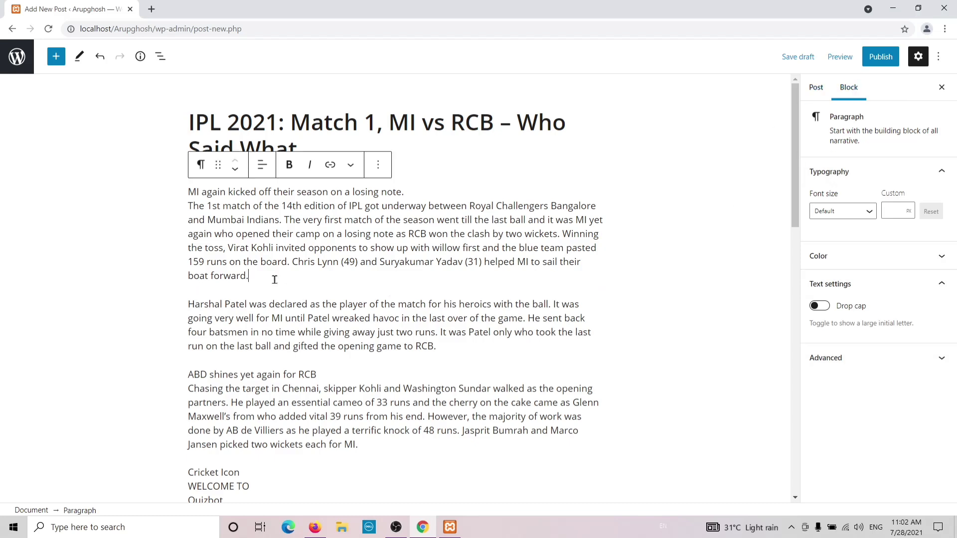
key("Return")
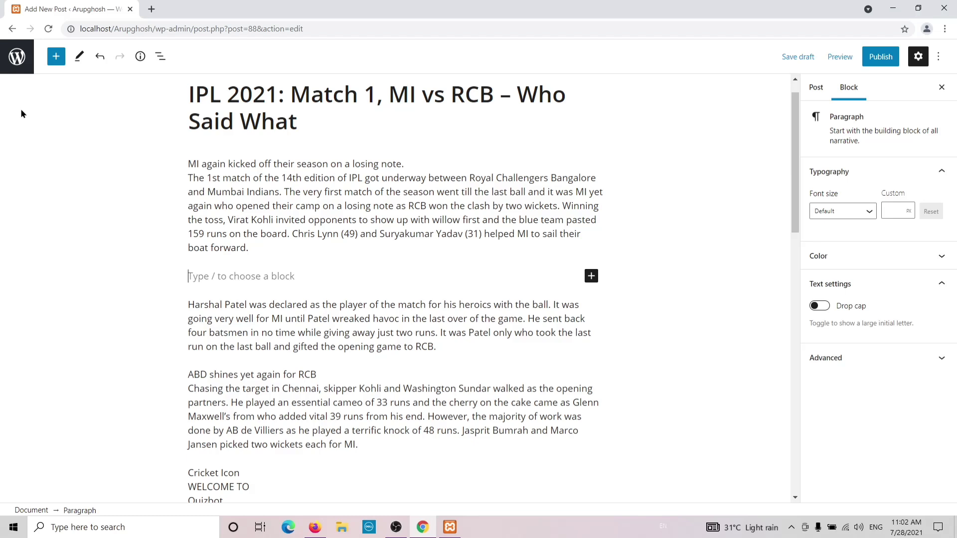
left_click(592, 277)
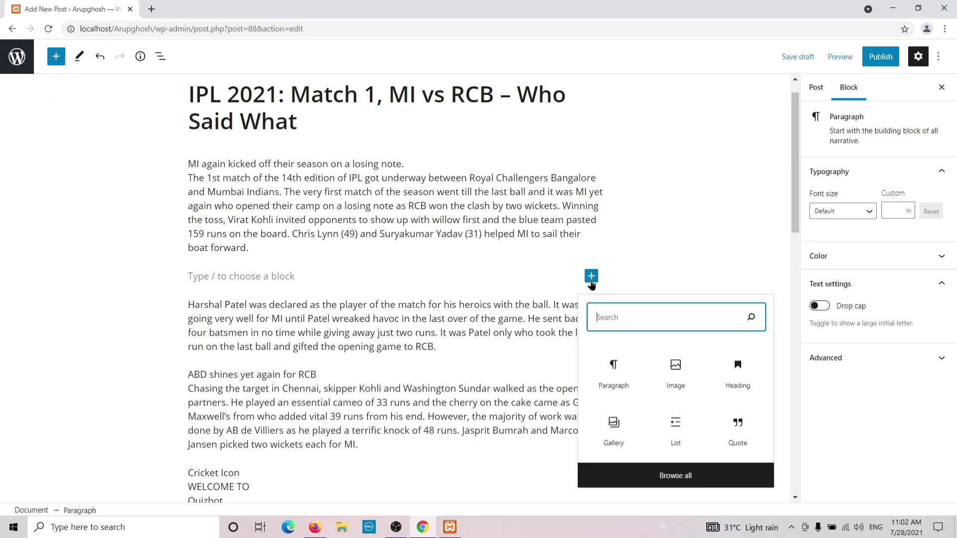
left_click(676, 373)
Upload the picture unnamed2 from the "Image from keeep" folder on New Volume (F:) into the Image block and check it in the post.
left_click(214, 347)
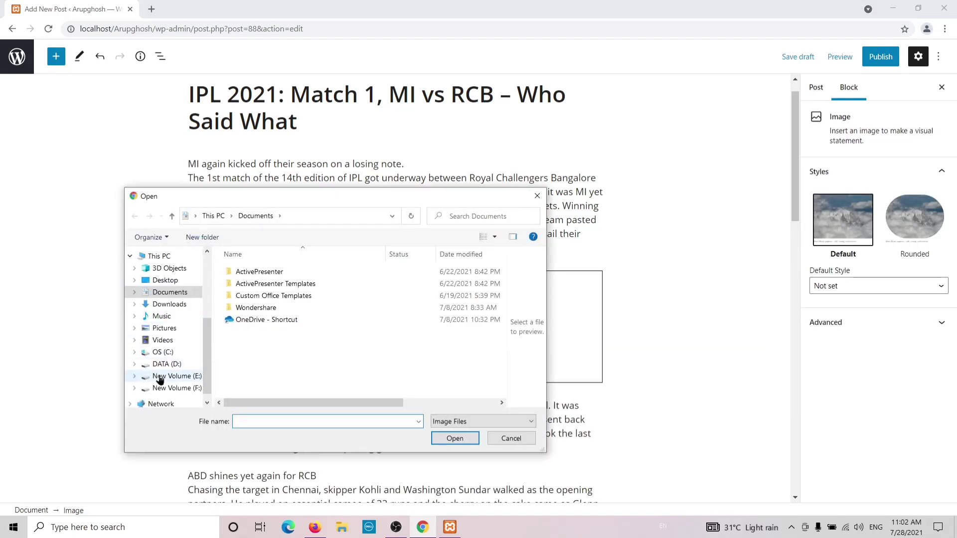
left_click(177, 389)
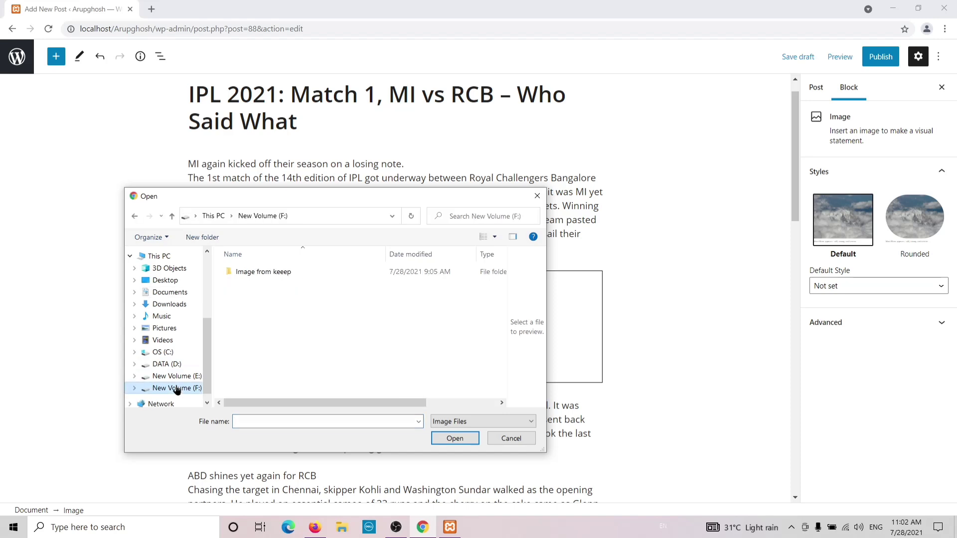
double_click(263, 272)
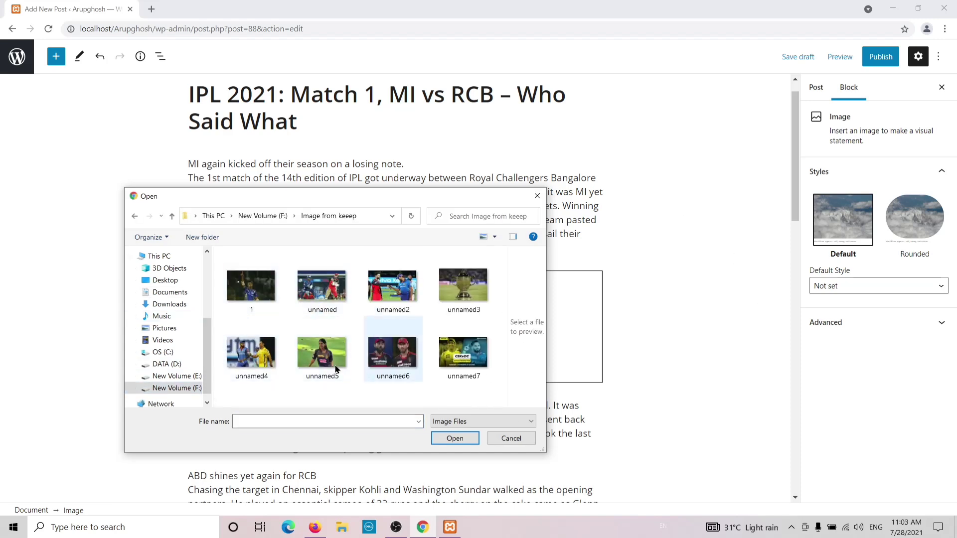
left_click(266, 302)
left_click(314, 301)
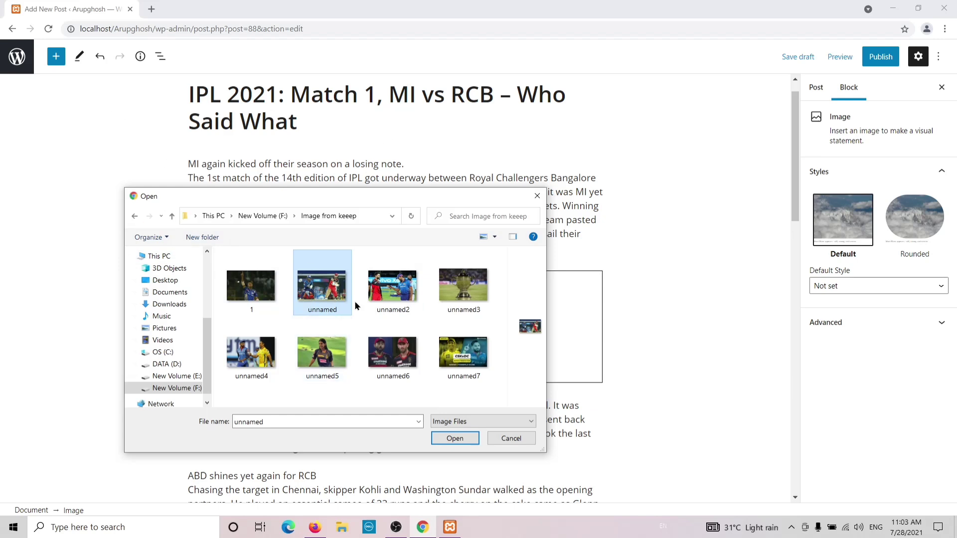
left_click(402, 301)
left_click(453, 439)
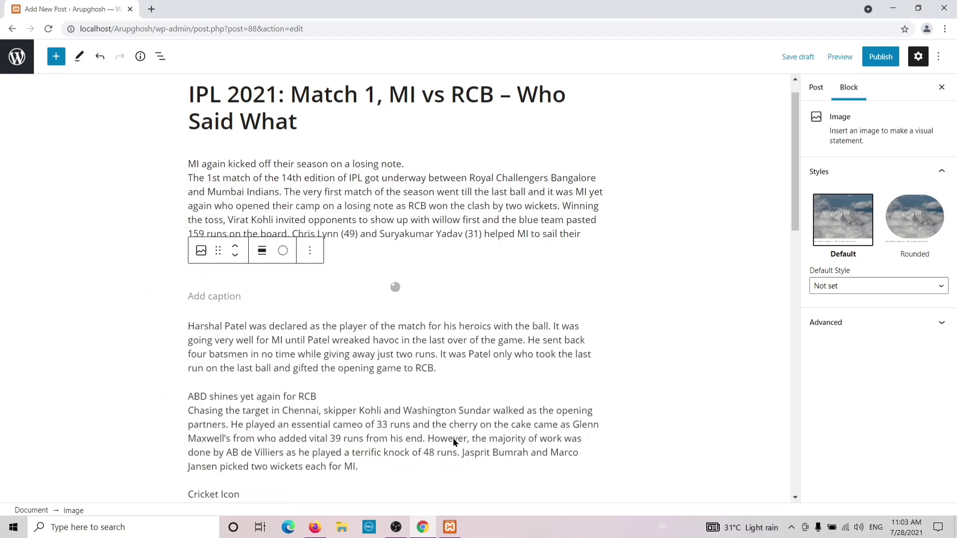
scroll(519, 297, "down", 3)
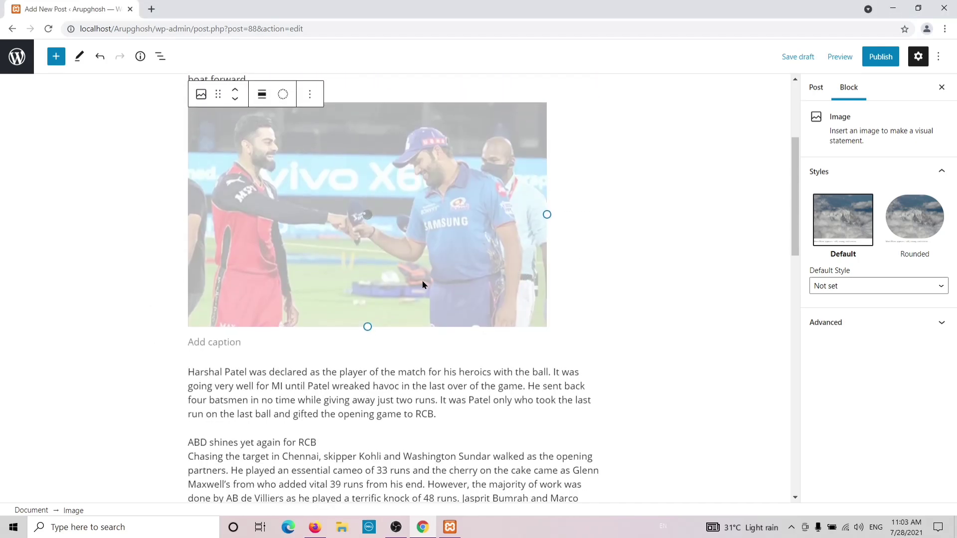
scroll(416, 282, "down", 4)
scroll(380, 254, "up", 6)
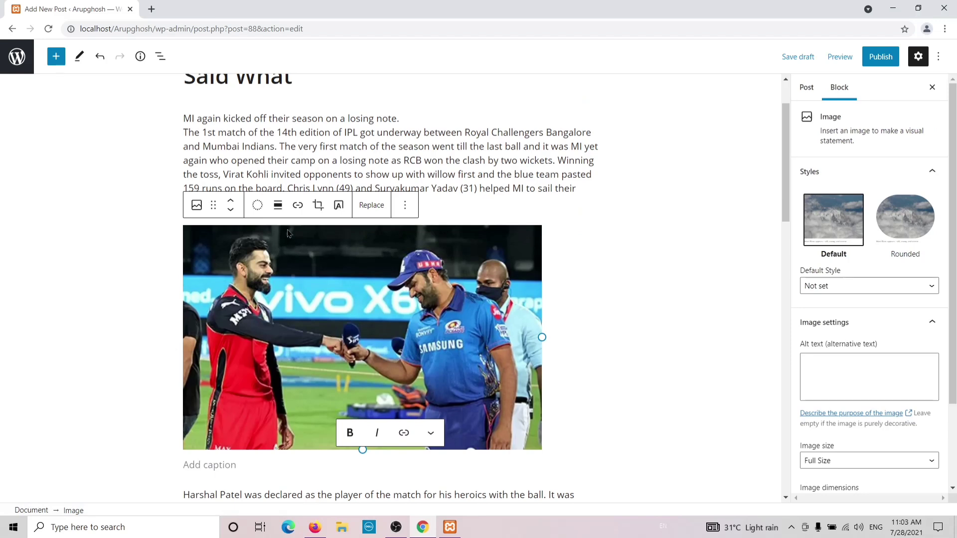